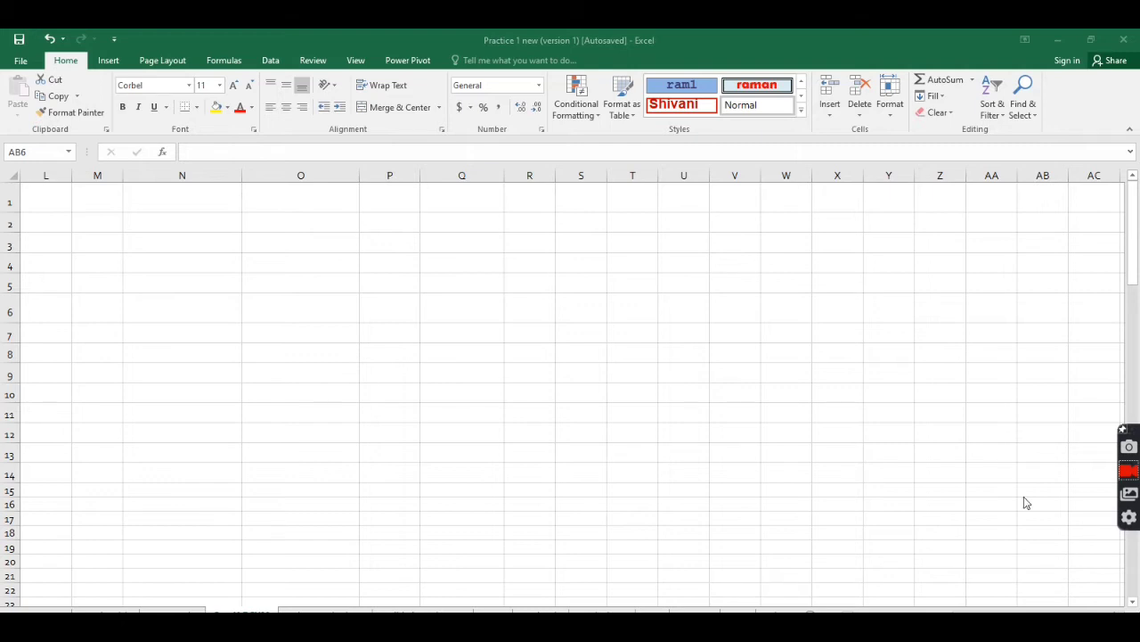
Examine the supplier table and the headings and supplier entry of the SUMIF summary table
{"action": "left_click", "coordinate": [161, 267]}
{"action": "key", "text": "Home"}
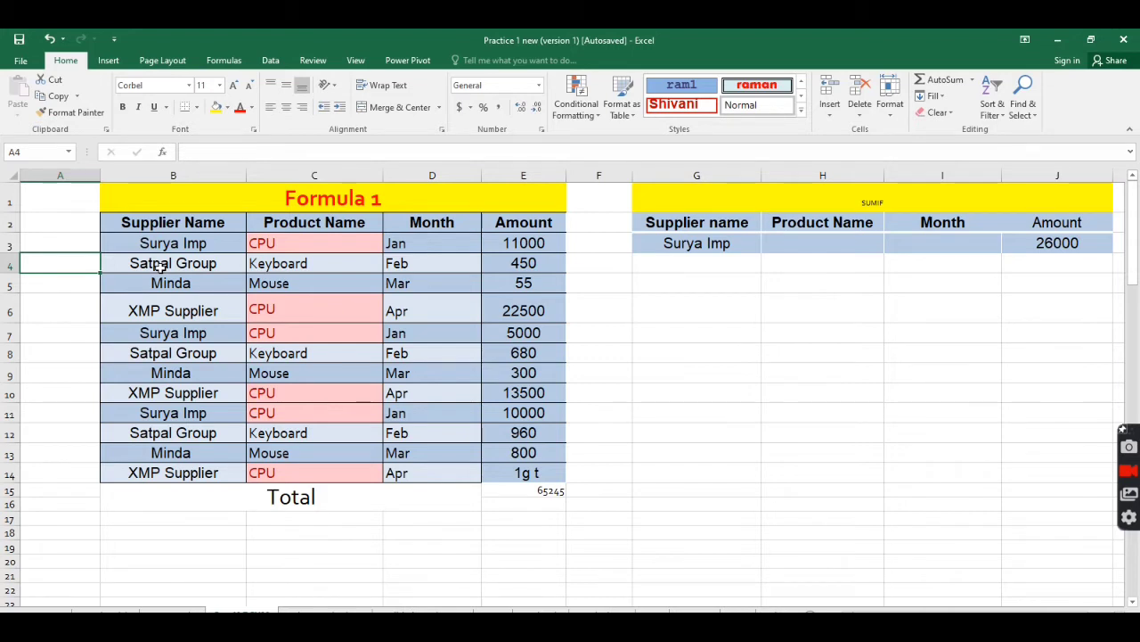
{"action": "left_click", "coordinate": [332, 244]}
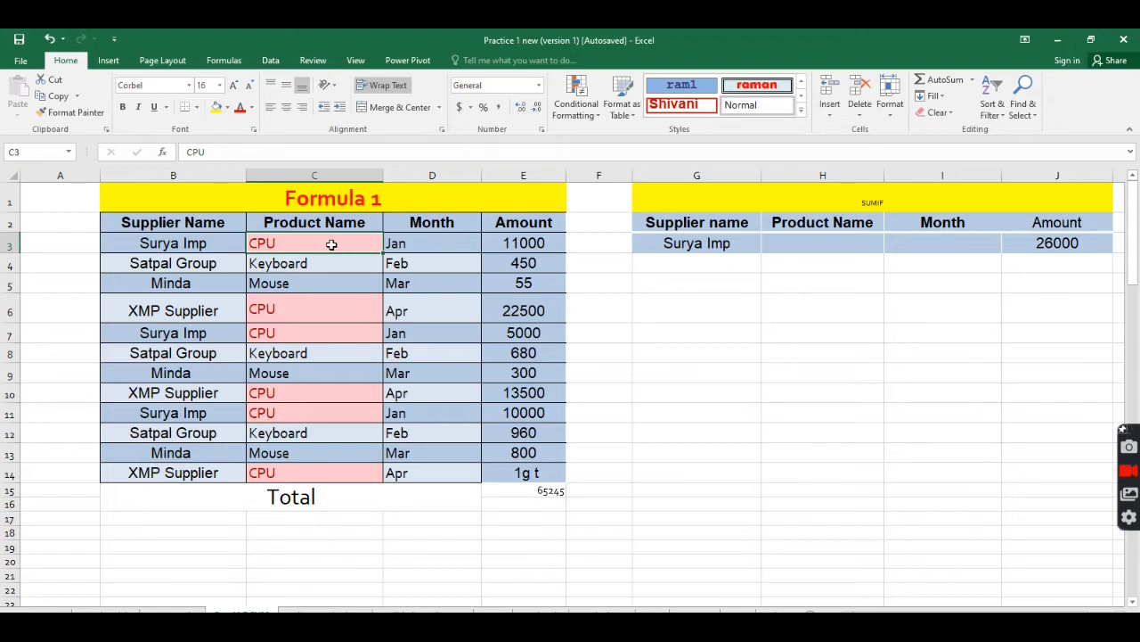
{"action": "left_click", "coordinate": [670, 390]}
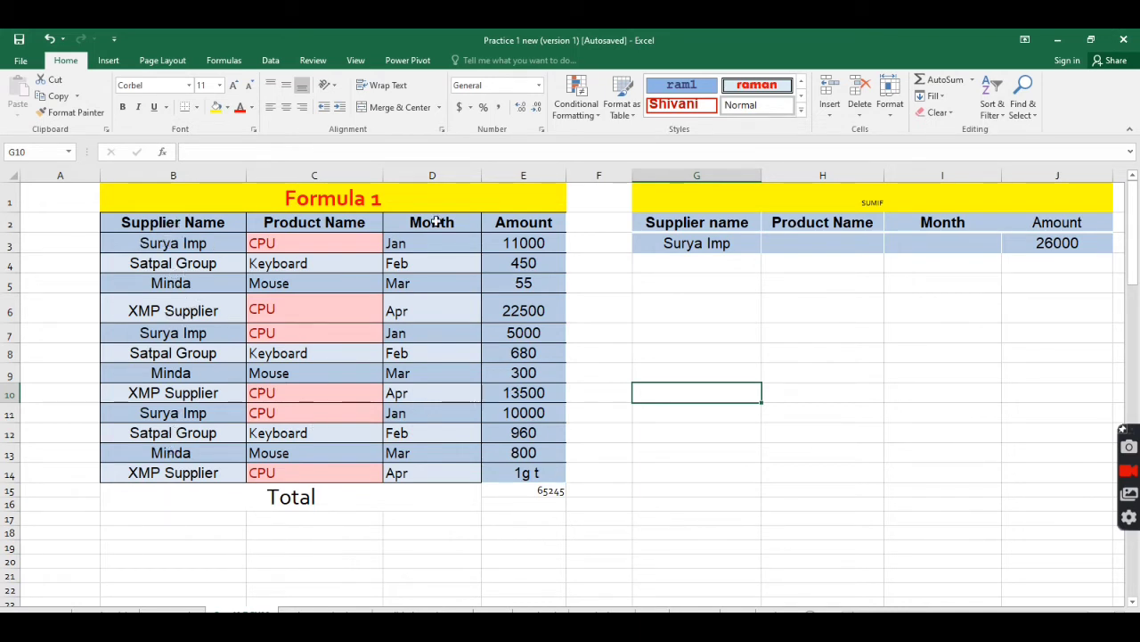
{"action": "left_click", "coordinate": [690, 246]}
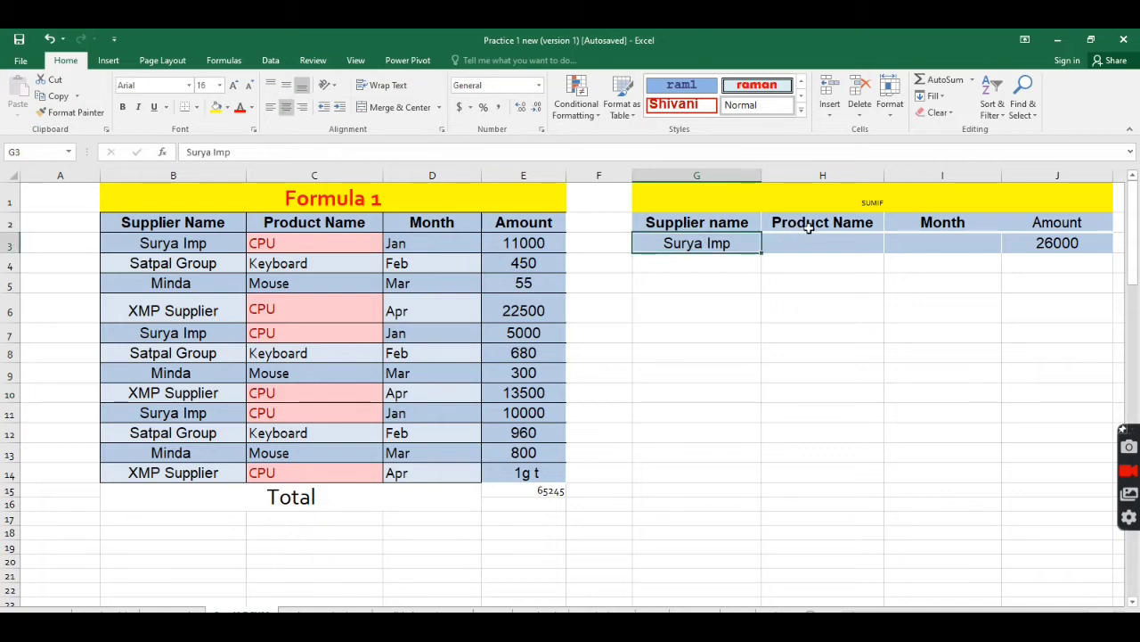
{"action": "left_click", "coordinate": [811, 227]}
{"action": "left_click", "coordinate": [930, 222]}
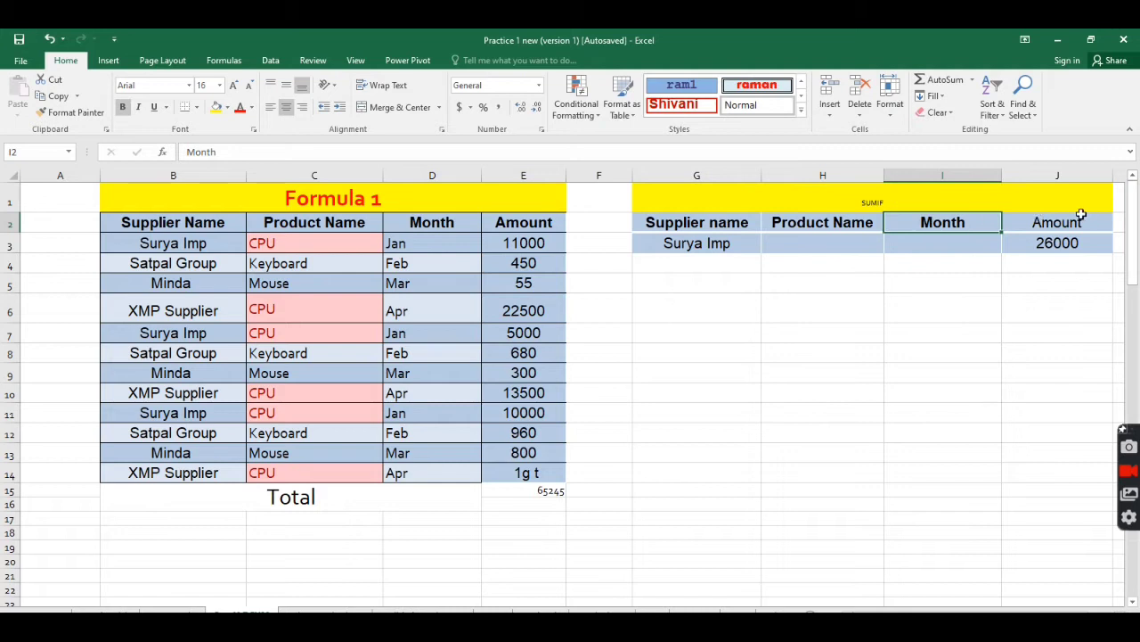
{"action": "left_click", "coordinate": [1063, 222]}
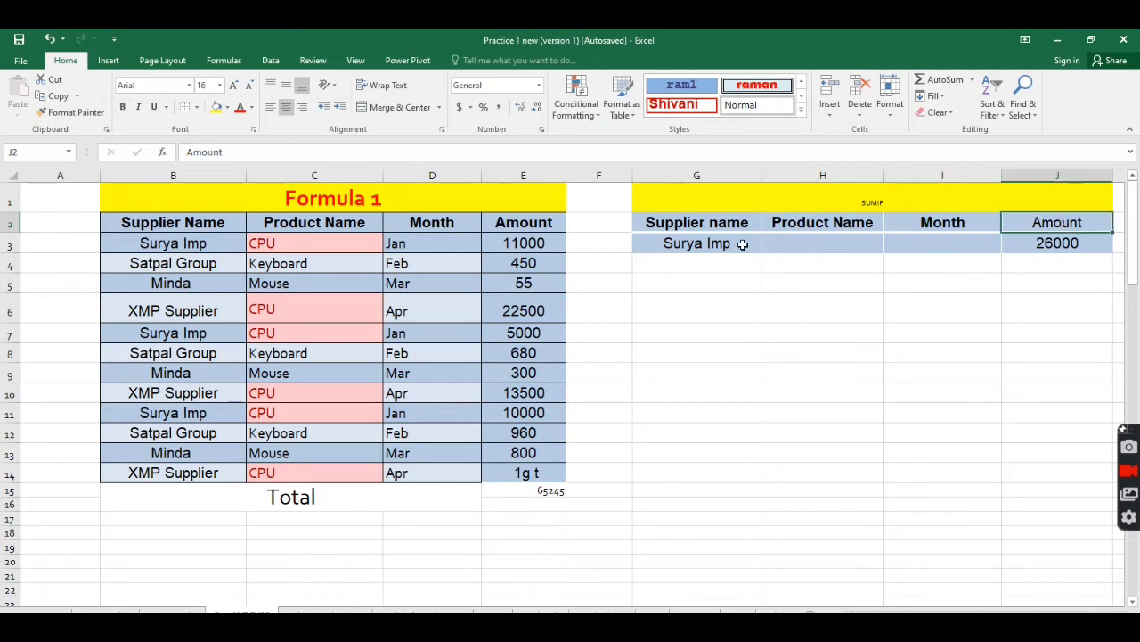
{"action": "left_click", "coordinate": [710, 243]}
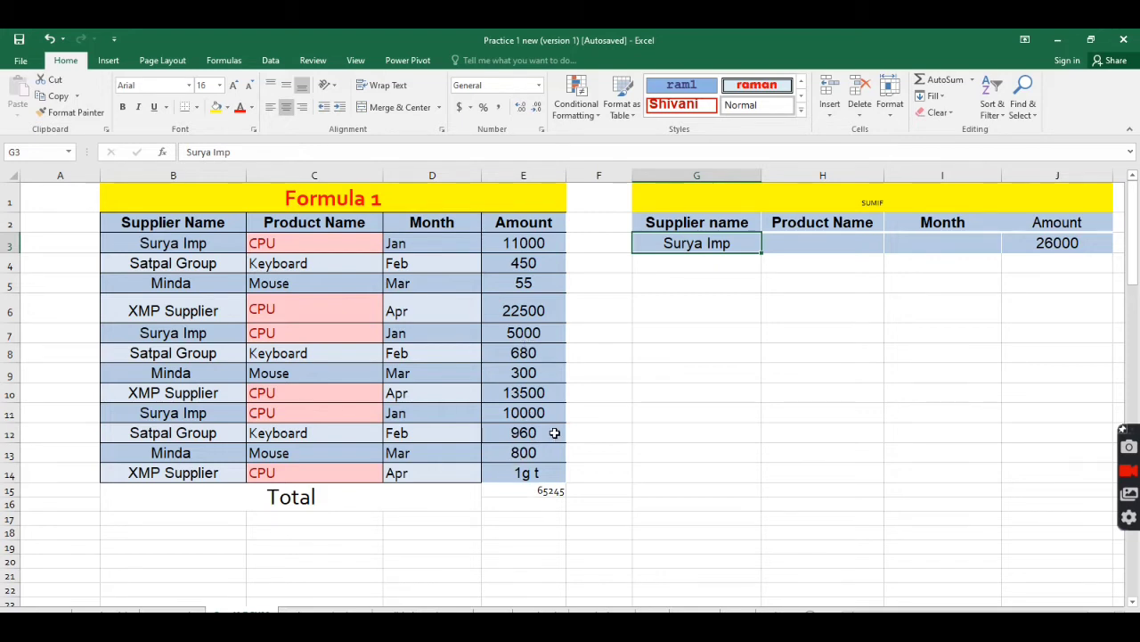
Clear the amount formula in J3 and begin a new SUMIF formula there with B2:B14 as the range
{"action": "left_click", "coordinate": [1039, 245]}
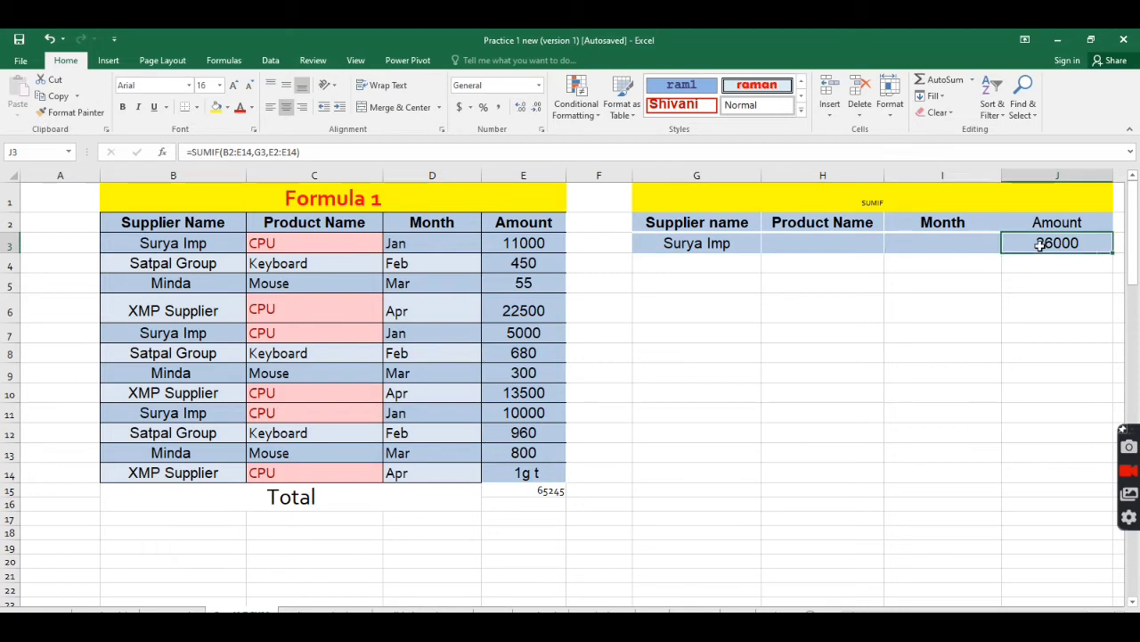
{"action": "key", "text": "Delete"}
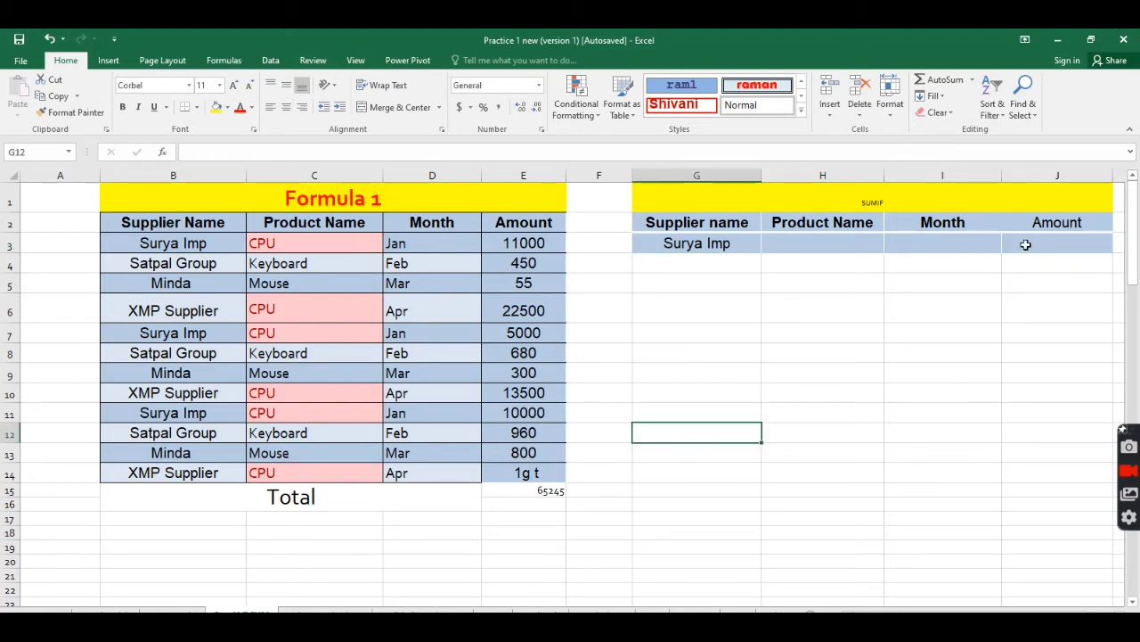
{"action": "left_click", "coordinate": [1026, 245]}
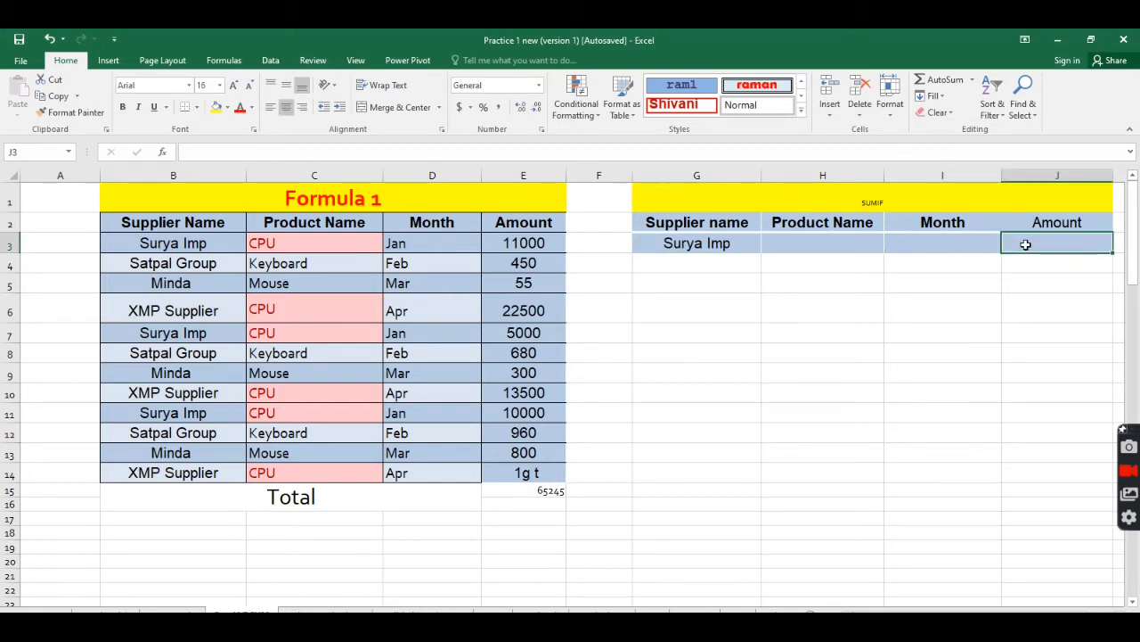
{"action": "type", "text": "=S"}
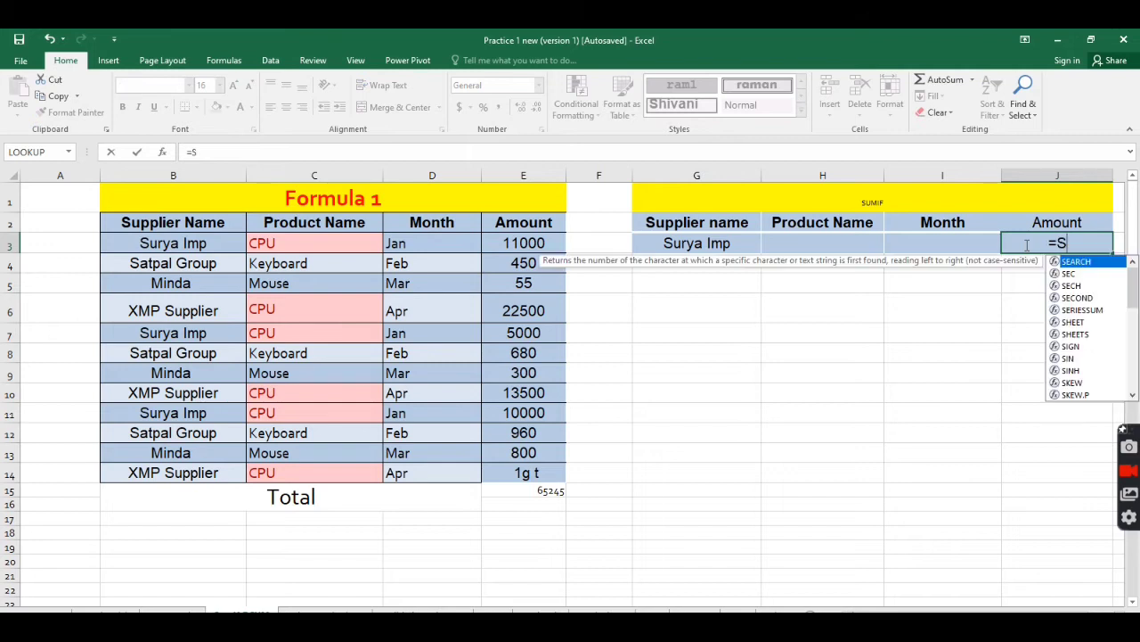
{"action": "type", "text": "umif"}
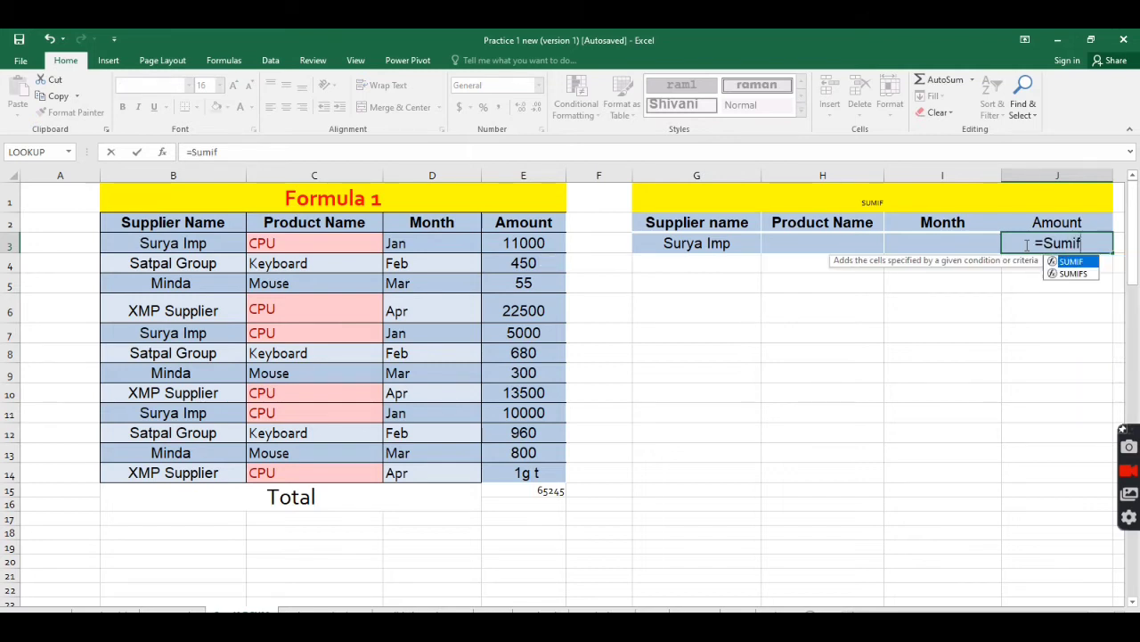
{"action": "type", "text": "("}
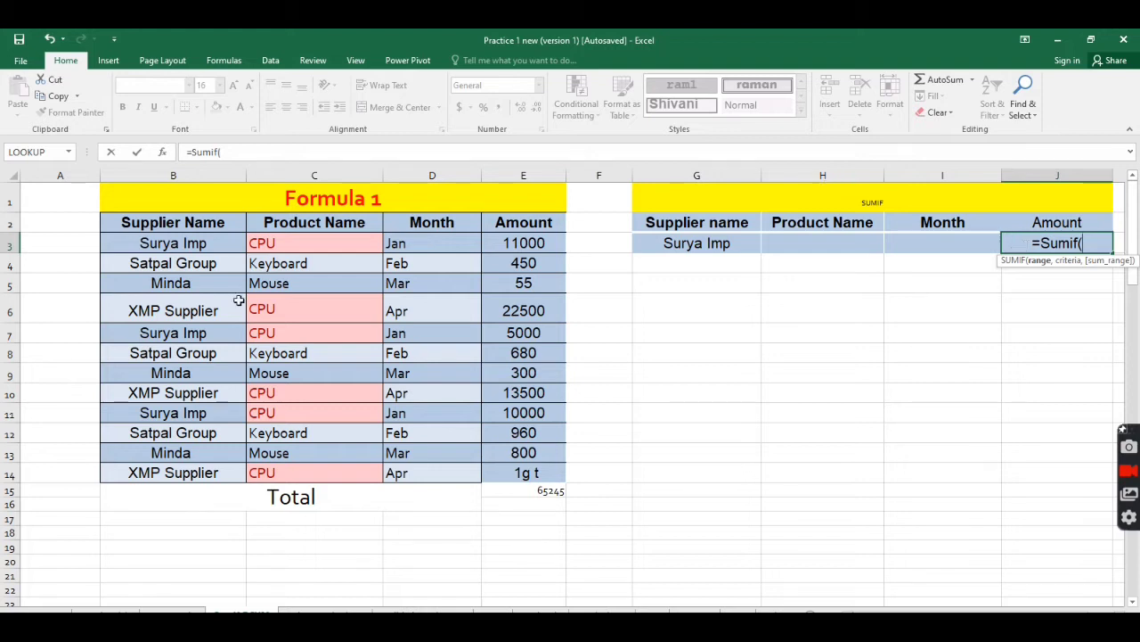
{"action": "left_click", "coordinate": [143, 225]}
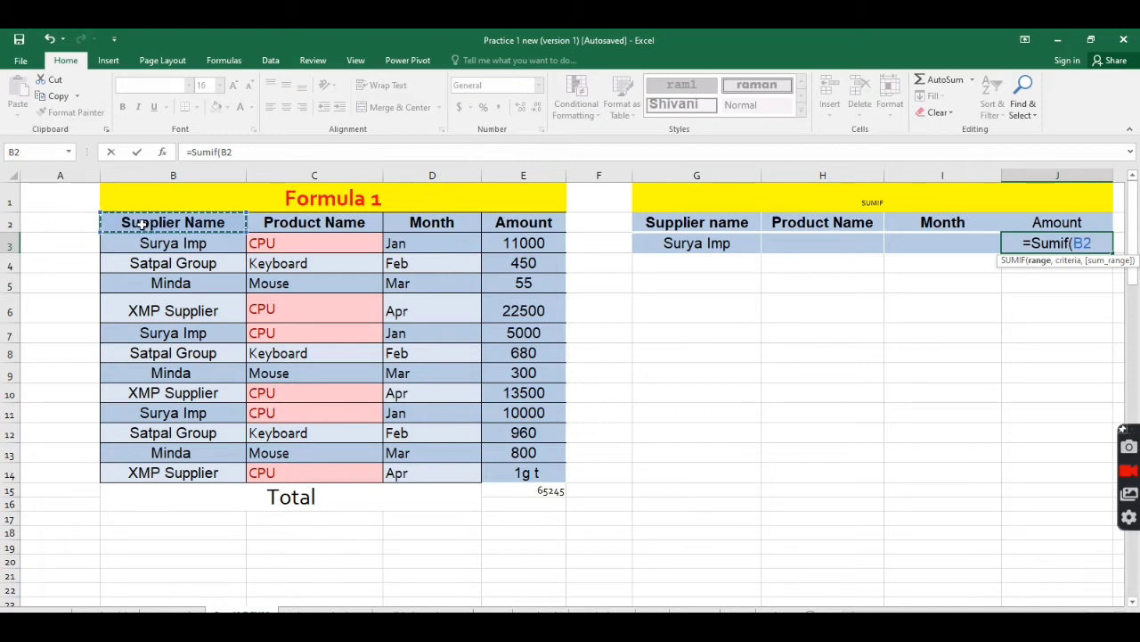
{"action": "left_click_drag", "start_coordinate": [141, 229], "coordinate": [134, 472]}
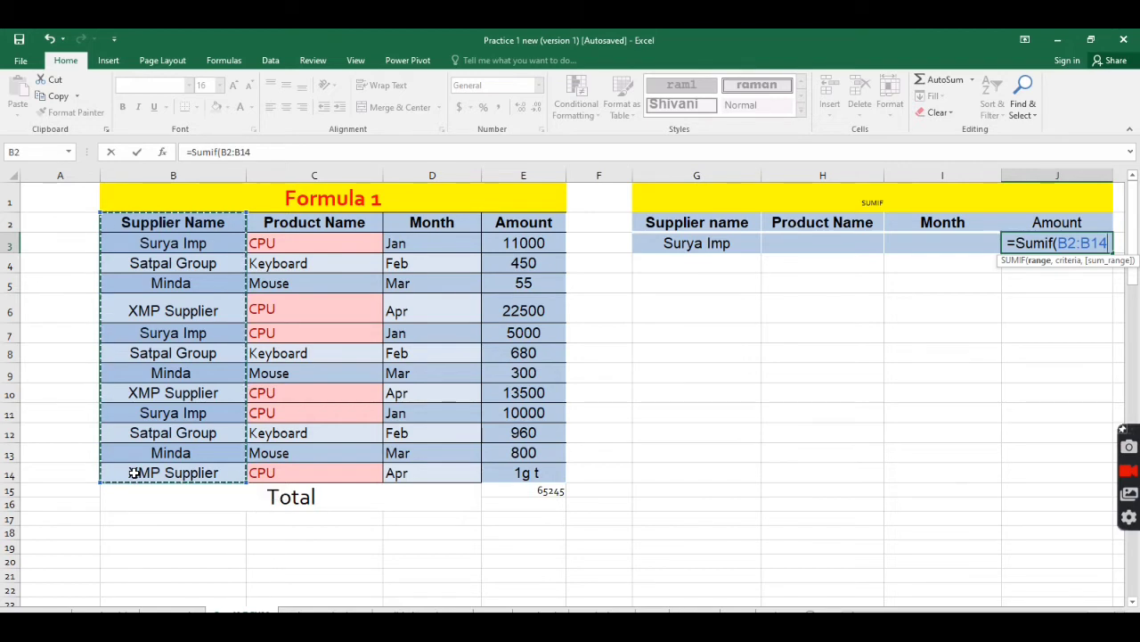
{"action": "type", "text": ","}
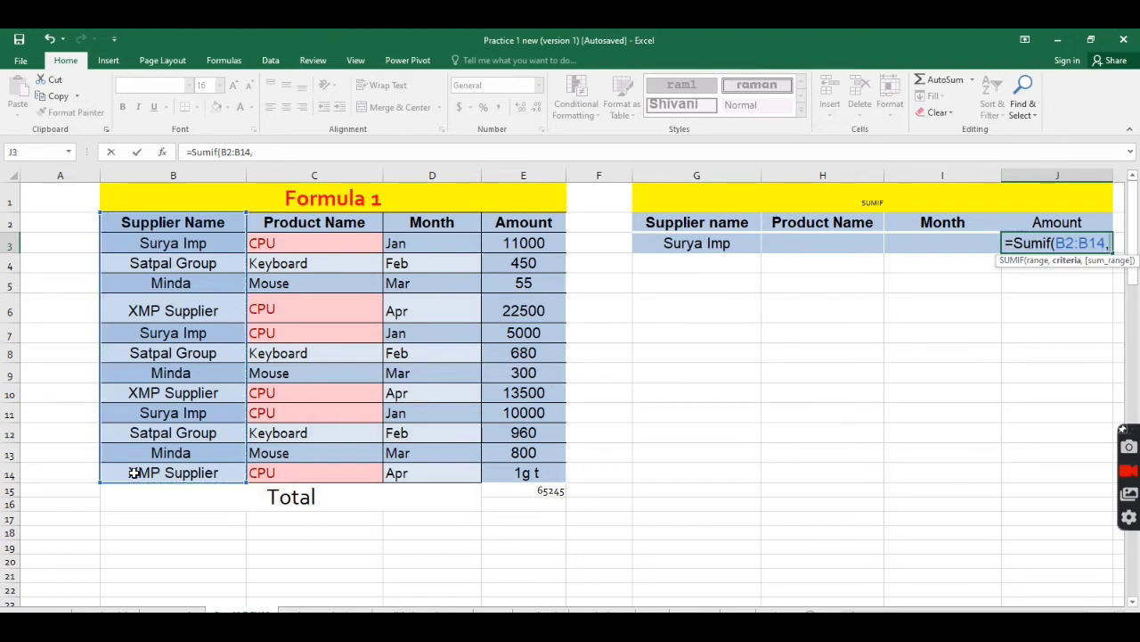
Complete the SUMIF formula in J3 with G3 as the criteria and E2:E14 as the sum range
{"action": "left_click", "coordinate": [709, 245]}
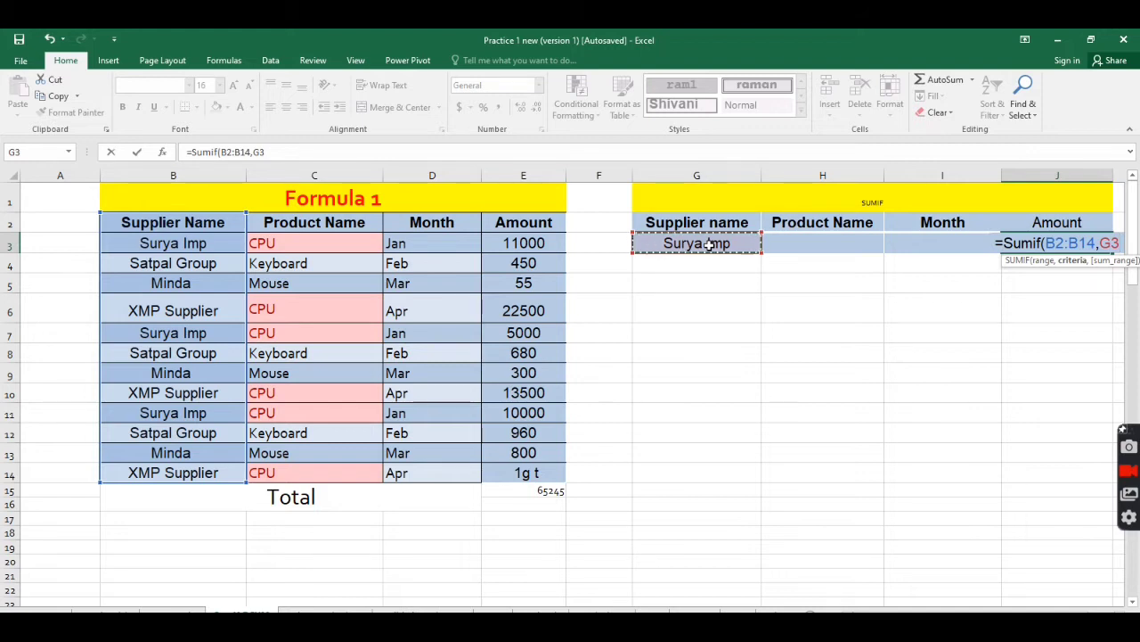
{"action": "type", "text": ","}
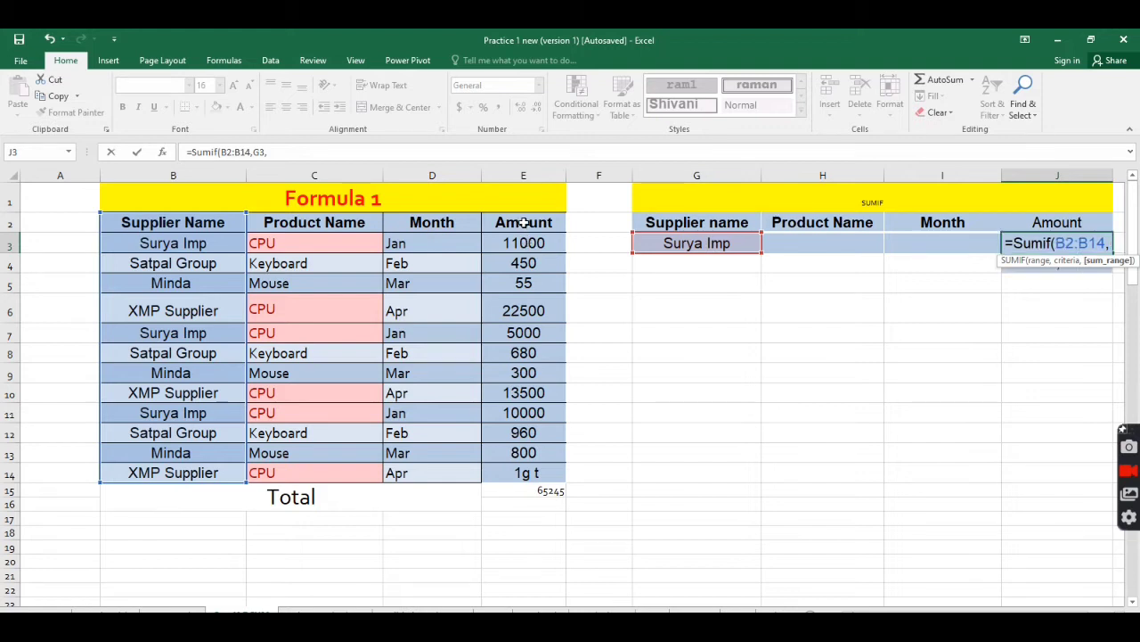
{"action": "left_click_drag", "start_coordinate": [524, 222], "coordinate": [526, 471]}
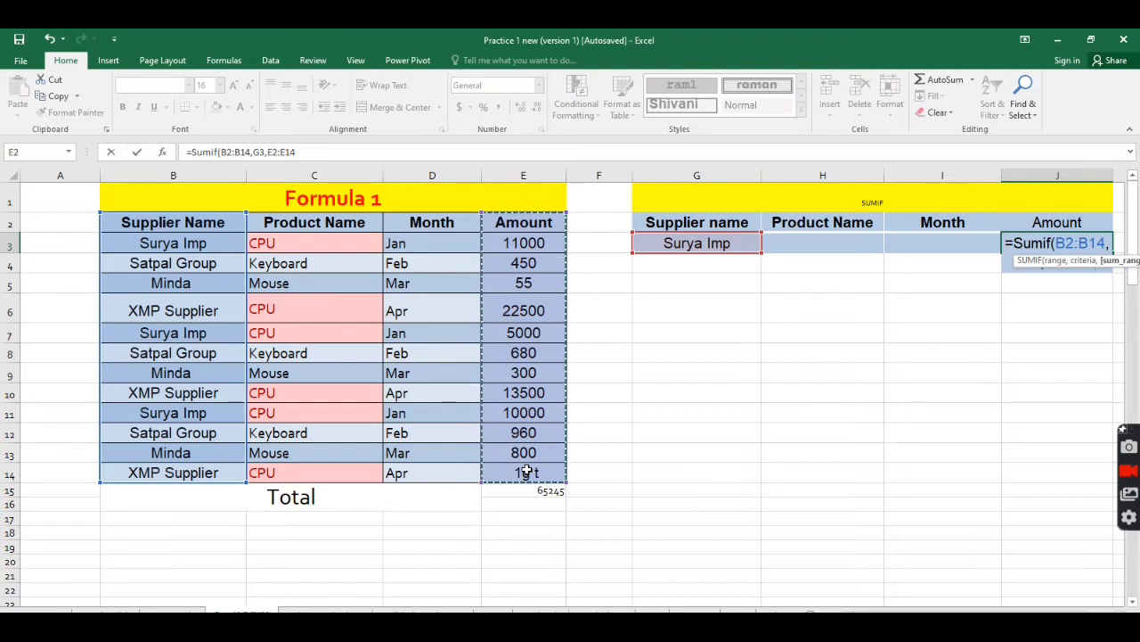
{"action": "type", "text": ")"}
{"action": "key", "text": "Return"}
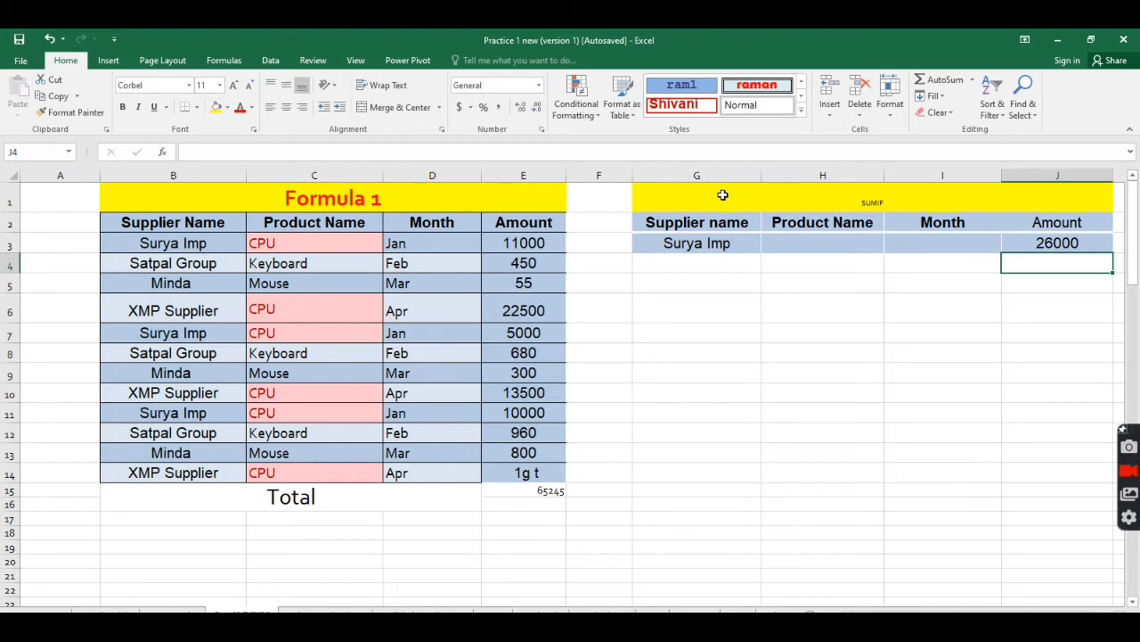
Replace the invalid amount in E14 for the last XMP Supplier row with 600
{"action": "left_click", "coordinate": [688, 242]}
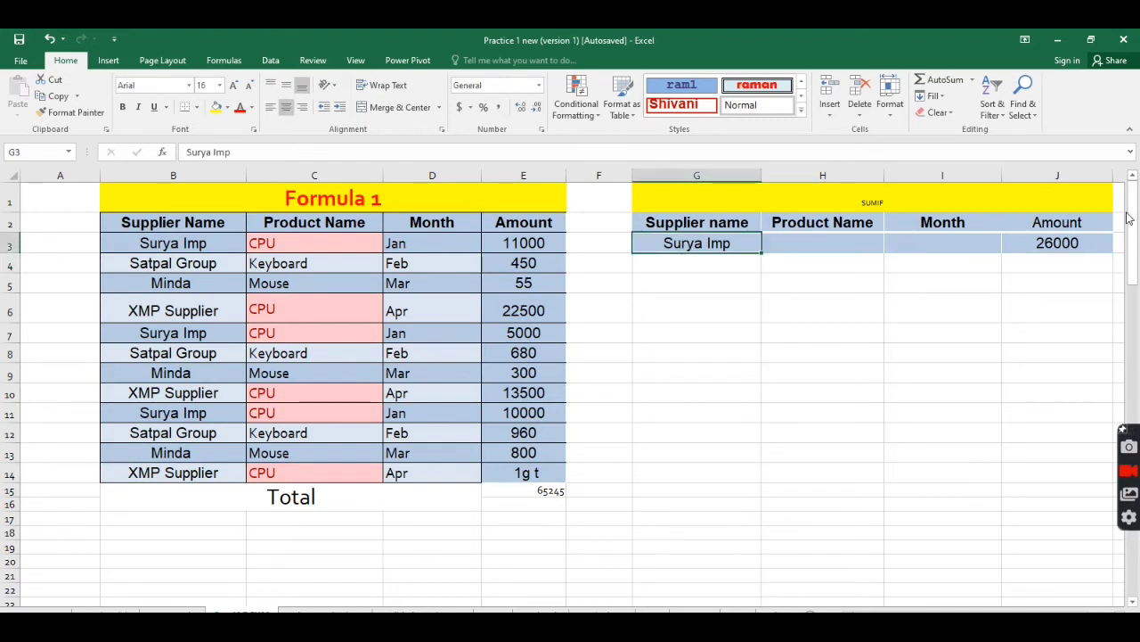
{"action": "left_click", "coordinate": [1054, 244]}
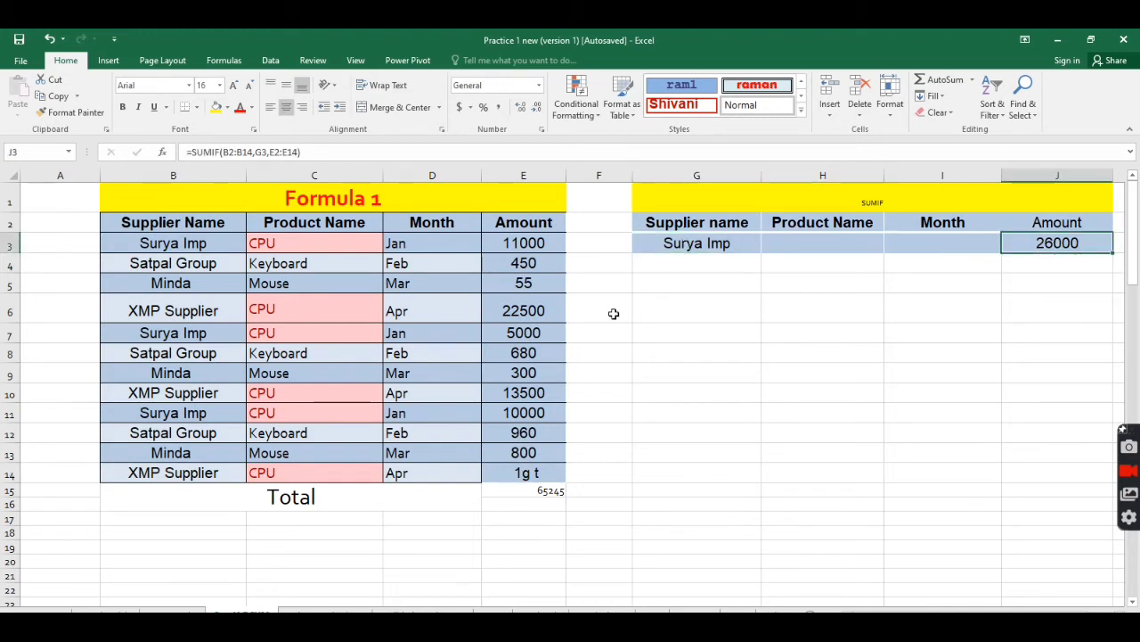
{"action": "left_click", "coordinate": [511, 473]}
{"action": "type", "text": "6"}
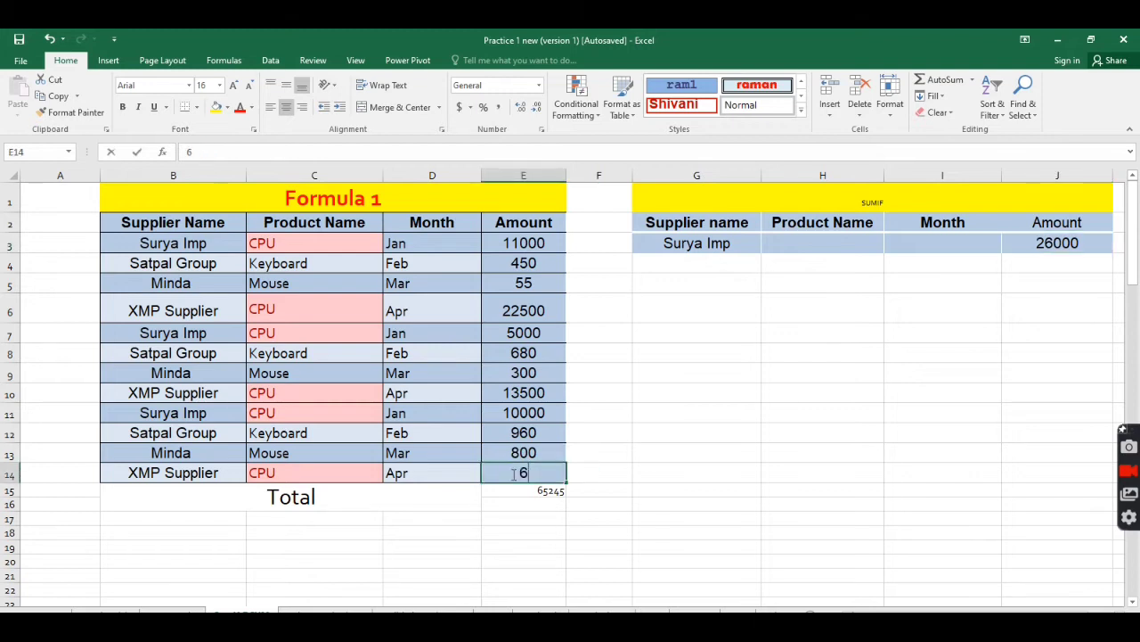
{"action": "type", "text": "00"}
{"action": "key", "text": "Return"}
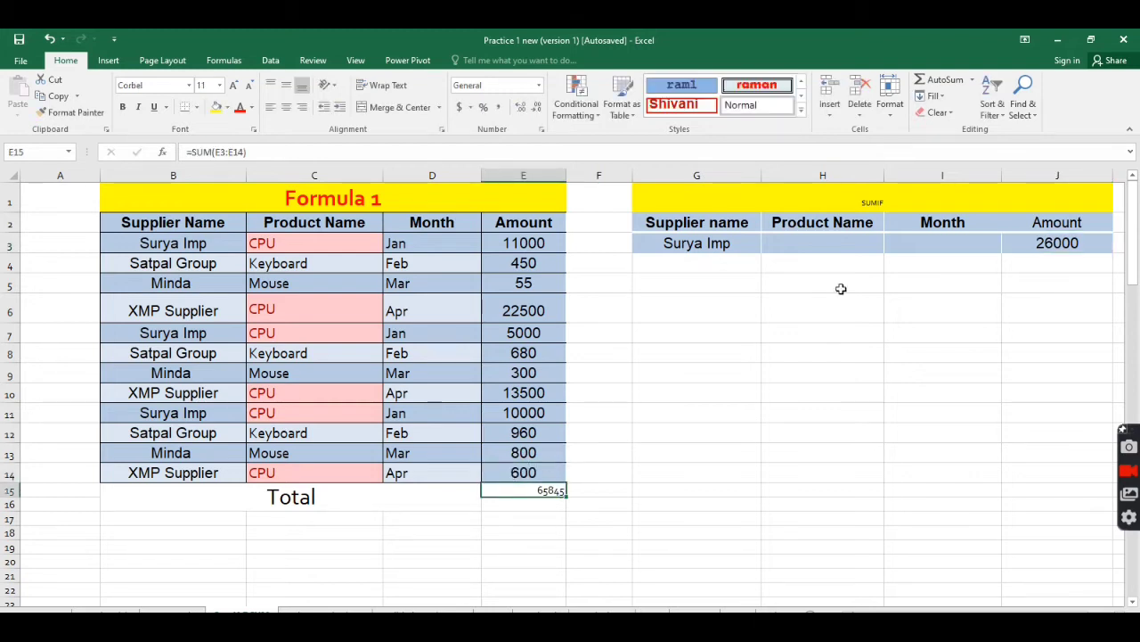
Change the supplier name in G3 to Minda, with a trailing space to match the entries in the supplier table
{"action": "left_click", "coordinate": [710, 245]}
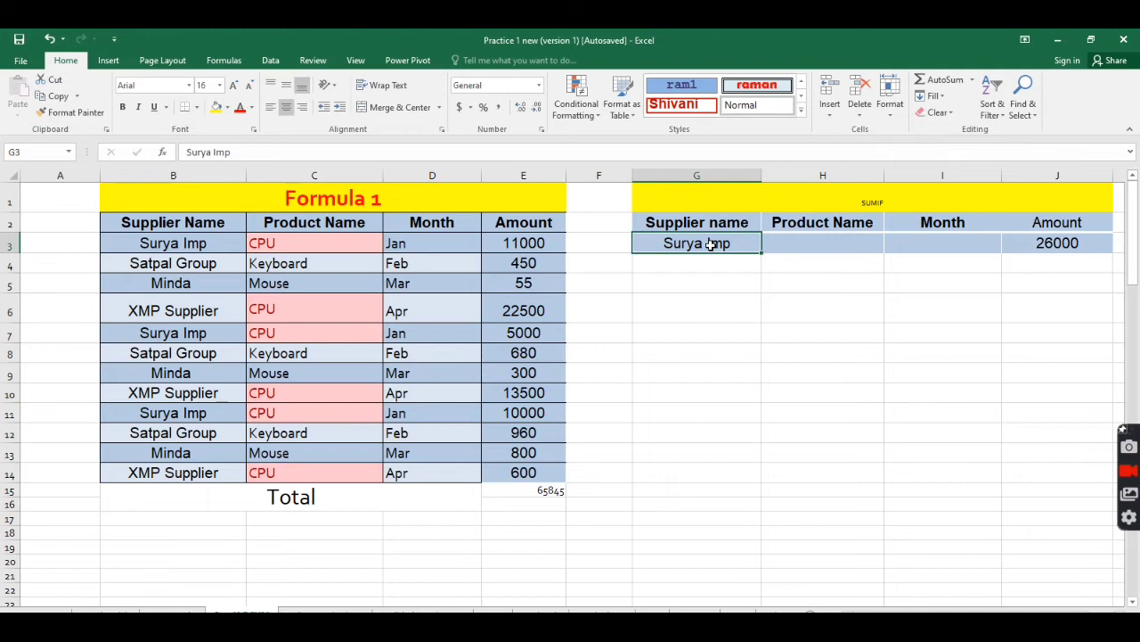
{"action": "type", "text": "Minda"}
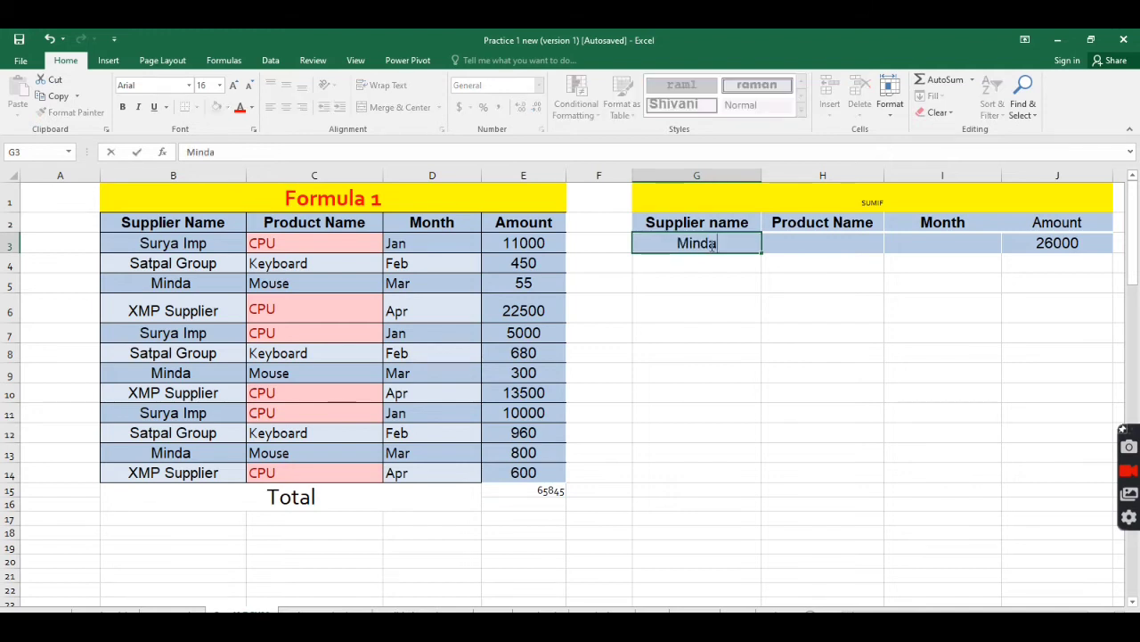
{"action": "key", "text": "Return"}
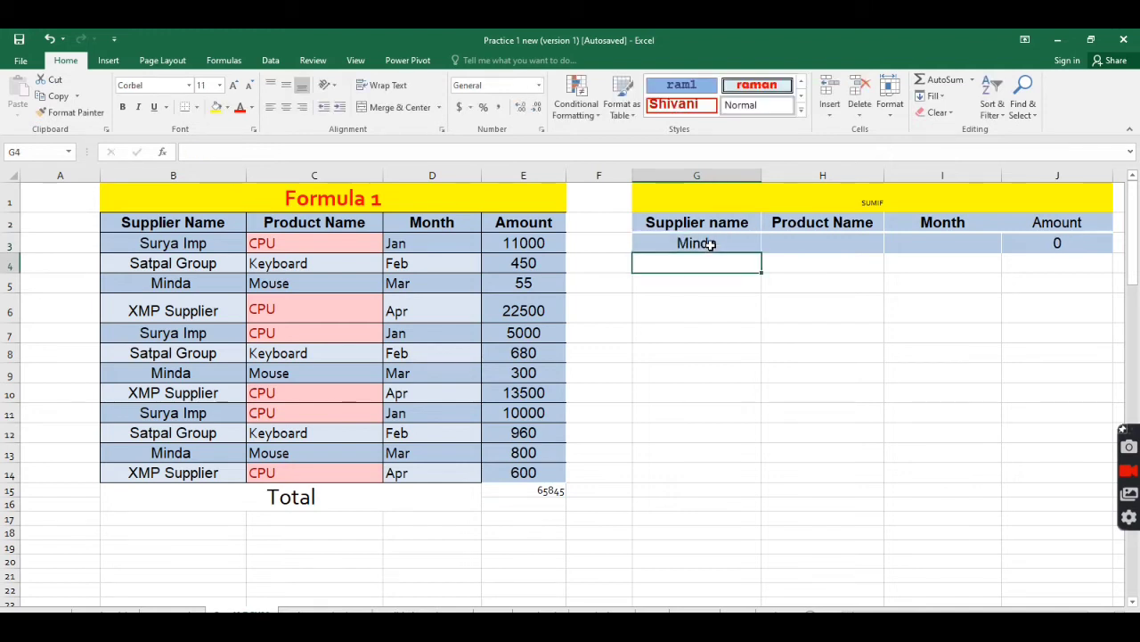
{"action": "left_click", "coordinate": [710, 245]}
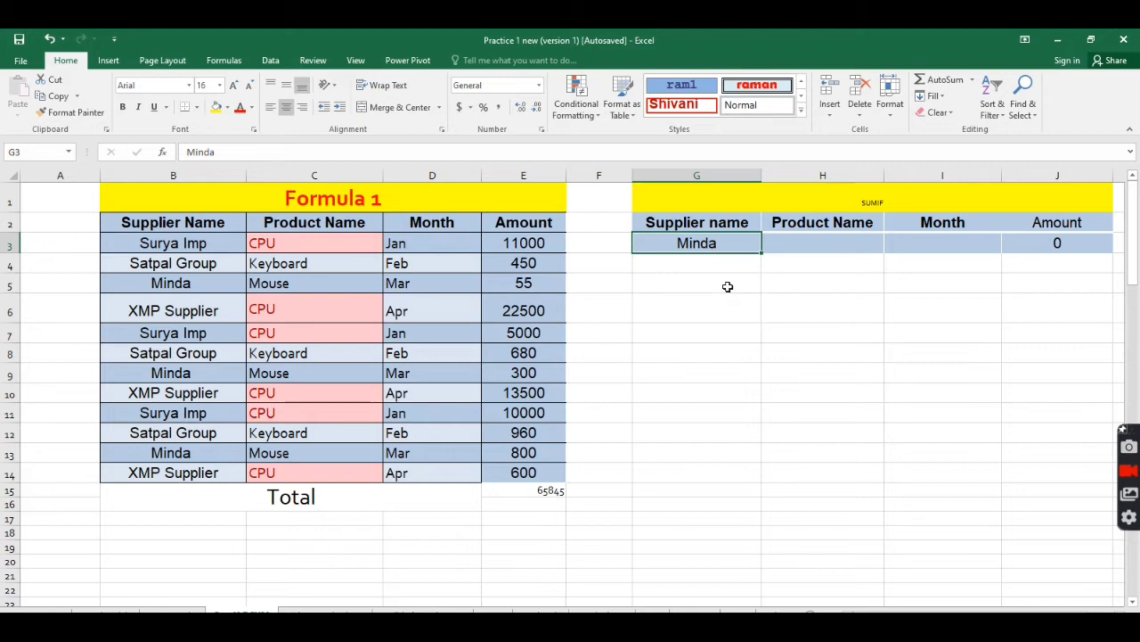
{"action": "double_click", "coordinate": [717, 246]}
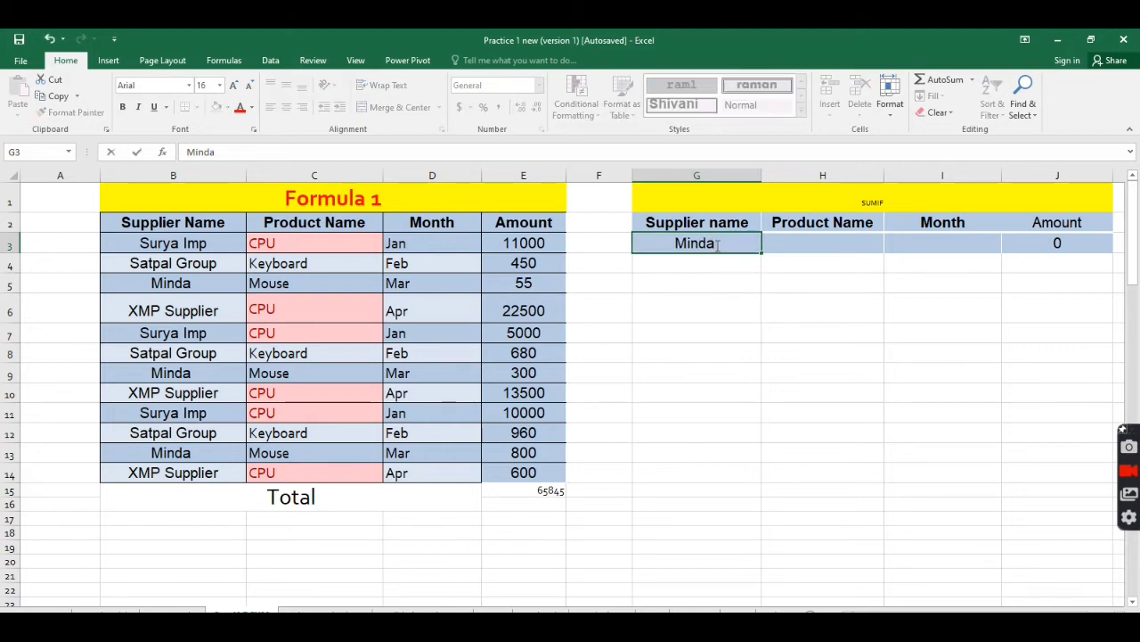
{"action": "key", "text": "Return"}
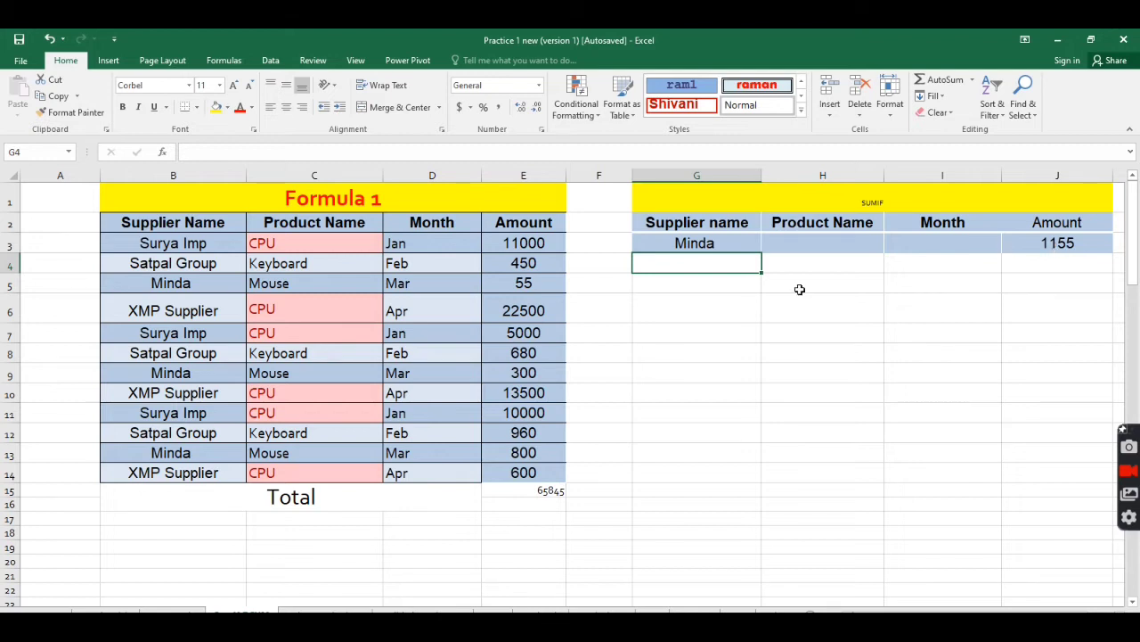
Review the summary row for Minda and its amount formula against the Minda rows of the supplier table
{"action": "left_click", "coordinate": [687, 244]}
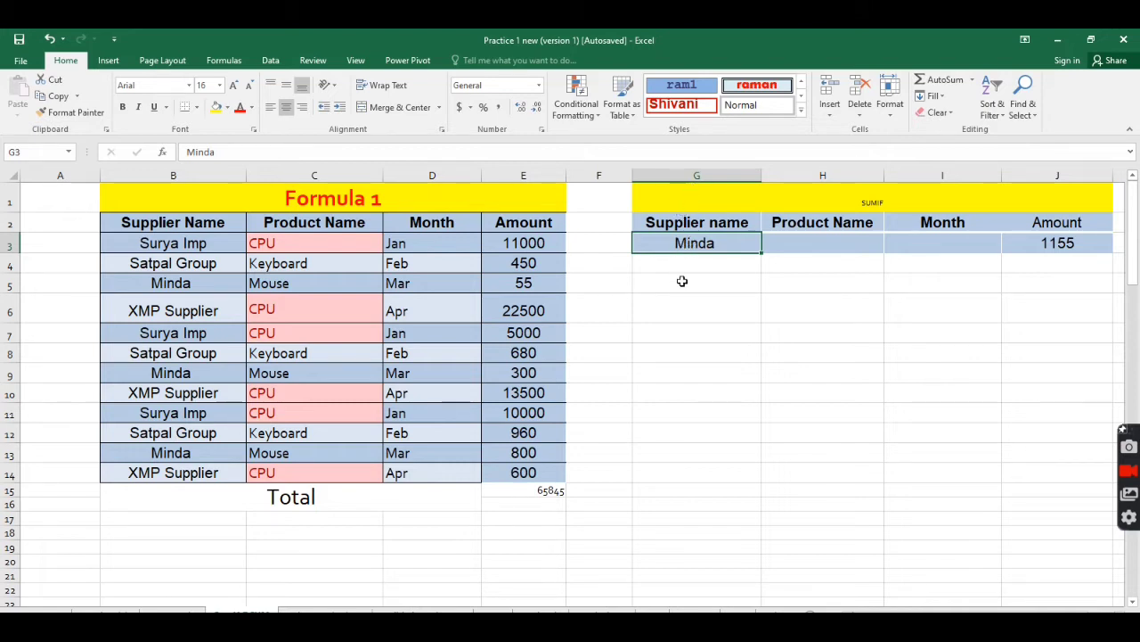
{"action": "left_click", "coordinate": [811, 242]}
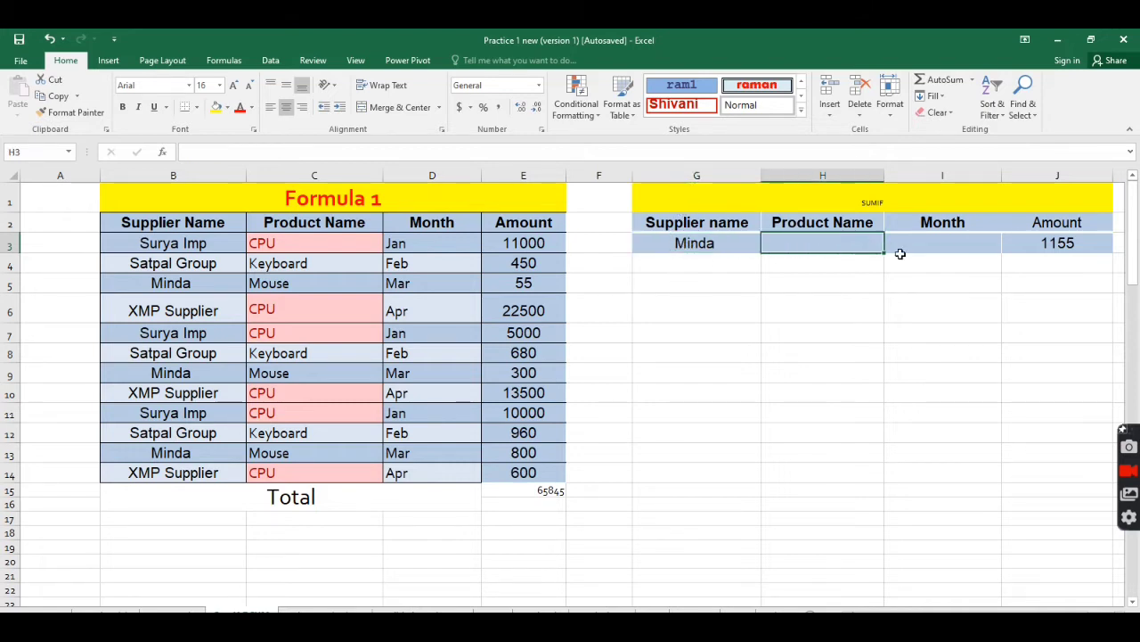
{"action": "left_click", "coordinate": [962, 243]}
{"action": "left_click", "coordinate": [1032, 244]}
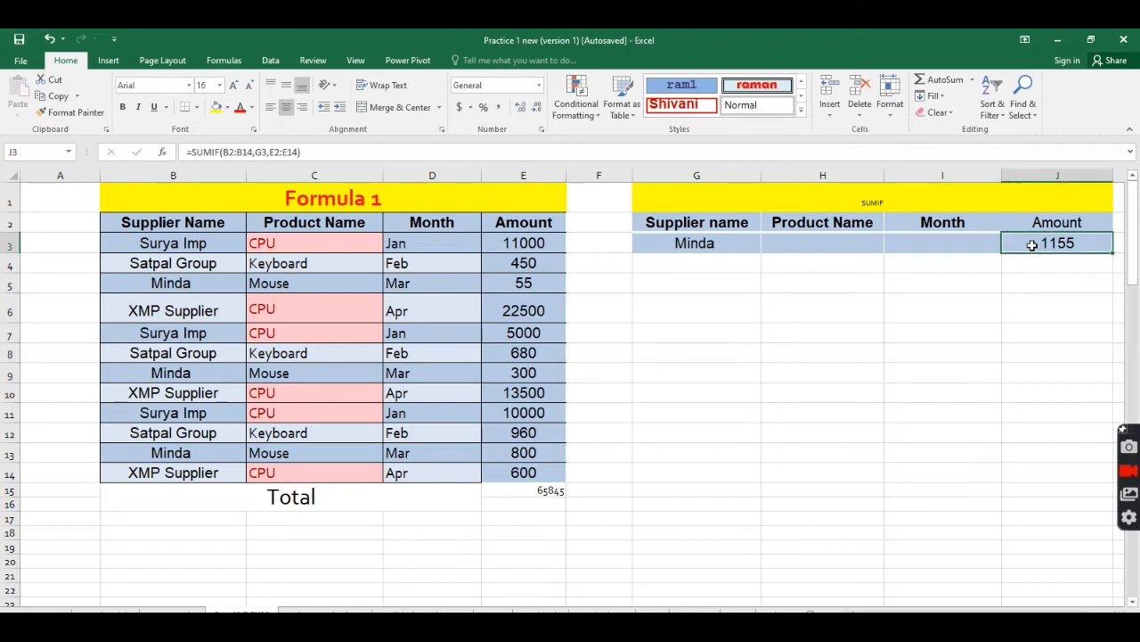
{"action": "left_click", "coordinate": [712, 246]}
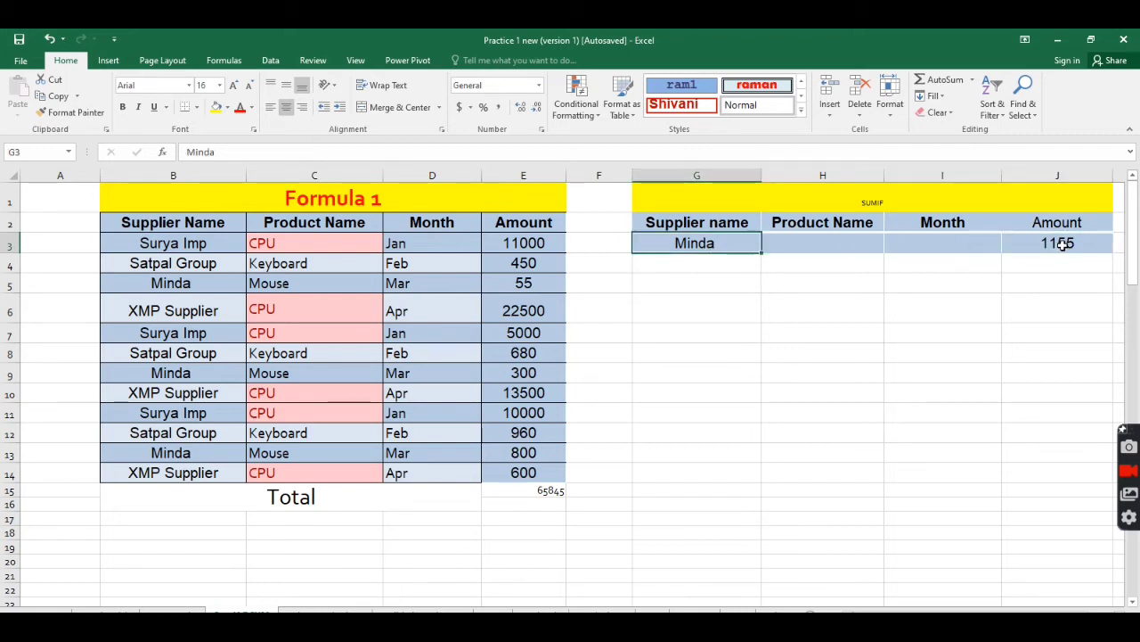
{"action": "left_click", "coordinate": [286, 450]}
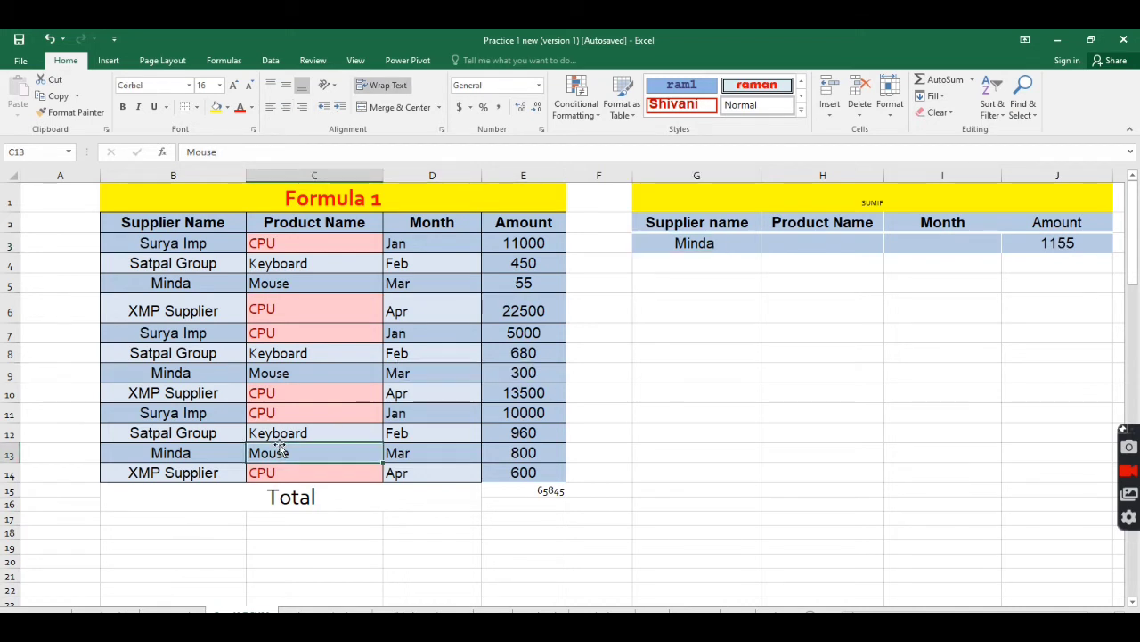
Check the SUMIF summary row and its amount formula in J3, and go down to the Formula 2 table
{"action": "left_click", "coordinate": [796, 254]}
{"action": "left_click", "coordinate": [948, 242]}
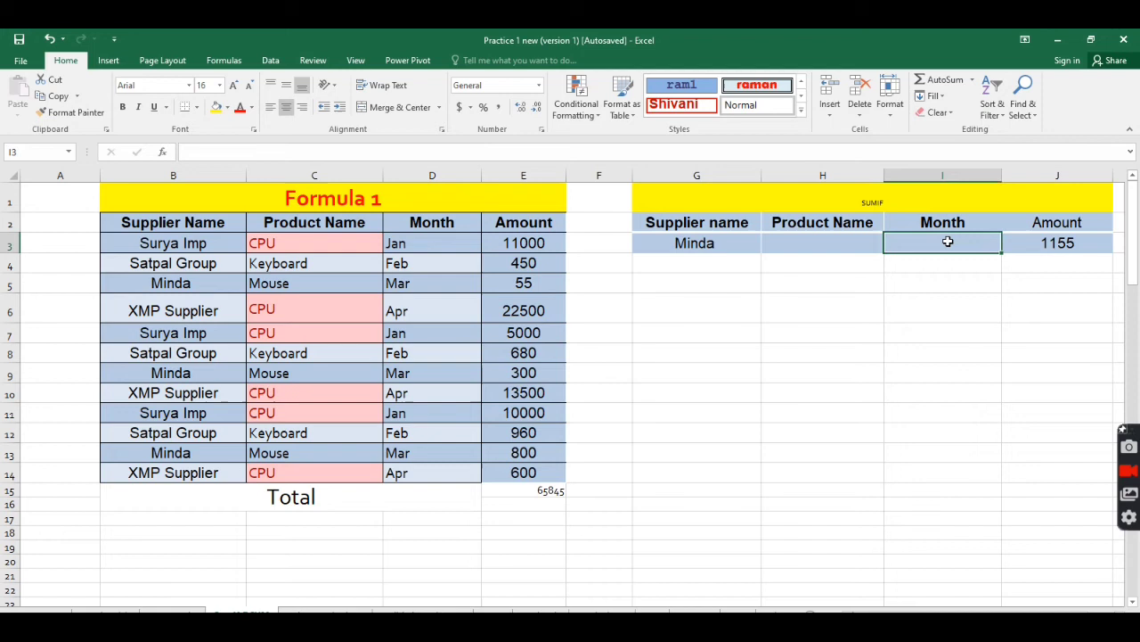
{"action": "left_click", "coordinate": [1058, 241]}
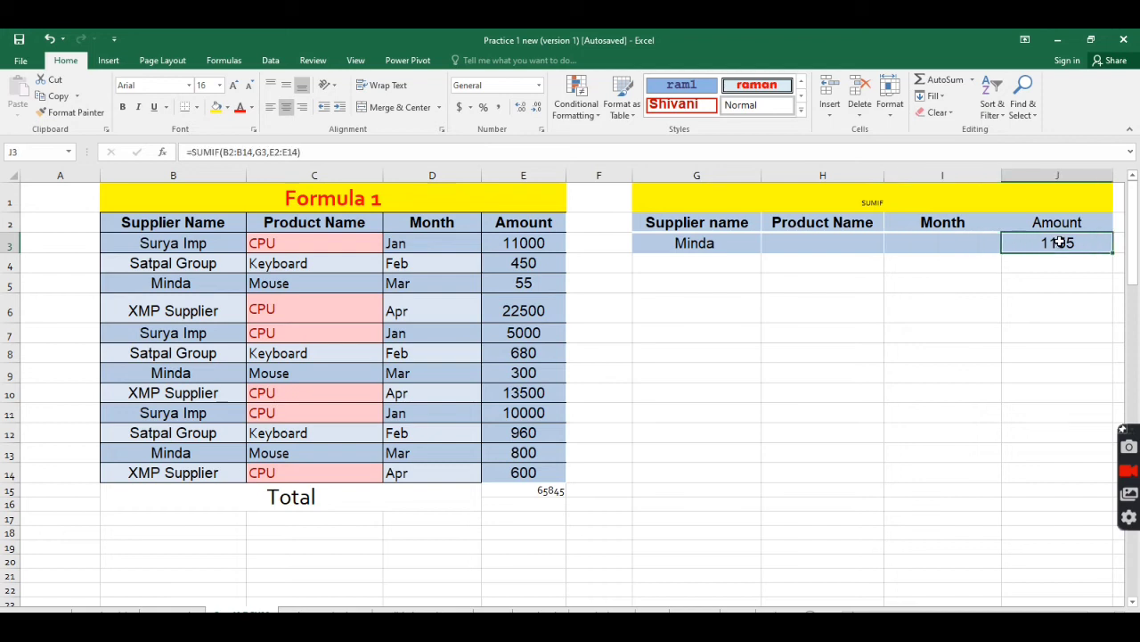
{"action": "left_click", "coordinate": [254, 412]}
{"action": "key", "text": "ctrl+Down"}
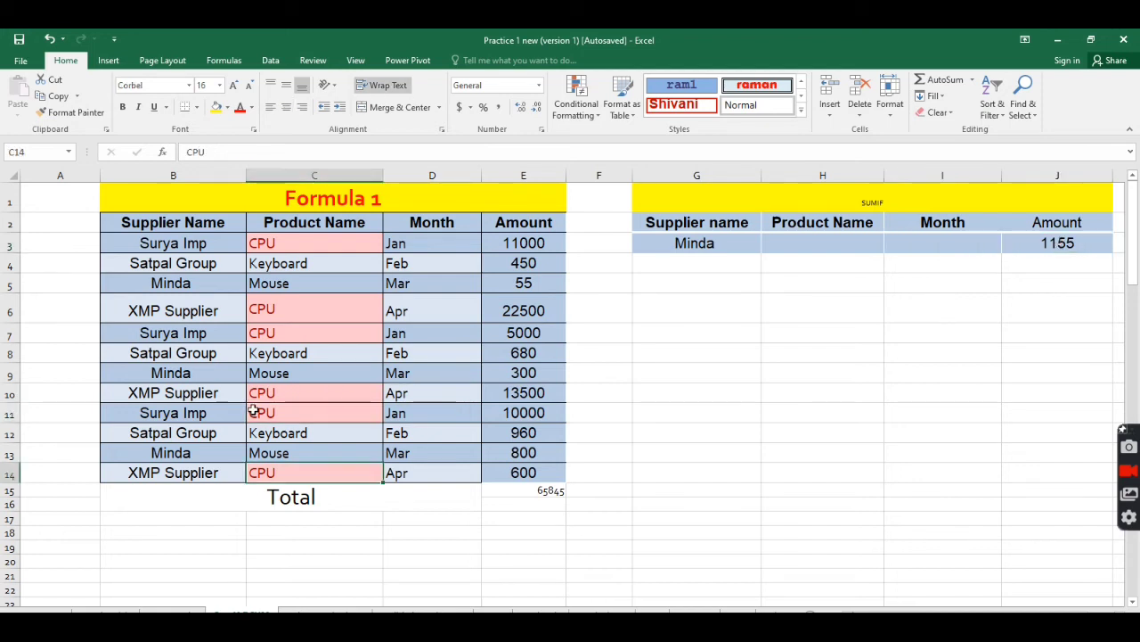
{"action": "key", "text": "ctrl+Down"}
{"action": "key", "text": "Down"}
{"action": "key", "text": "Down"}
{"action": "key", "text": "Down"}
{"action": "key", "text": "Down"}
{"action": "key", "text": "Down"}
{"action": "key", "text": "Down"}
{"action": "key", "text": "Down"}
{"action": "key", "text": "Down"}
{"action": "key", "text": "Down"}
{"action": "key", "text": "Down"}
{"action": "key", "text": "Down"}
{"action": "key", "text": "Down"}
{"action": "key", "text": "Down"}
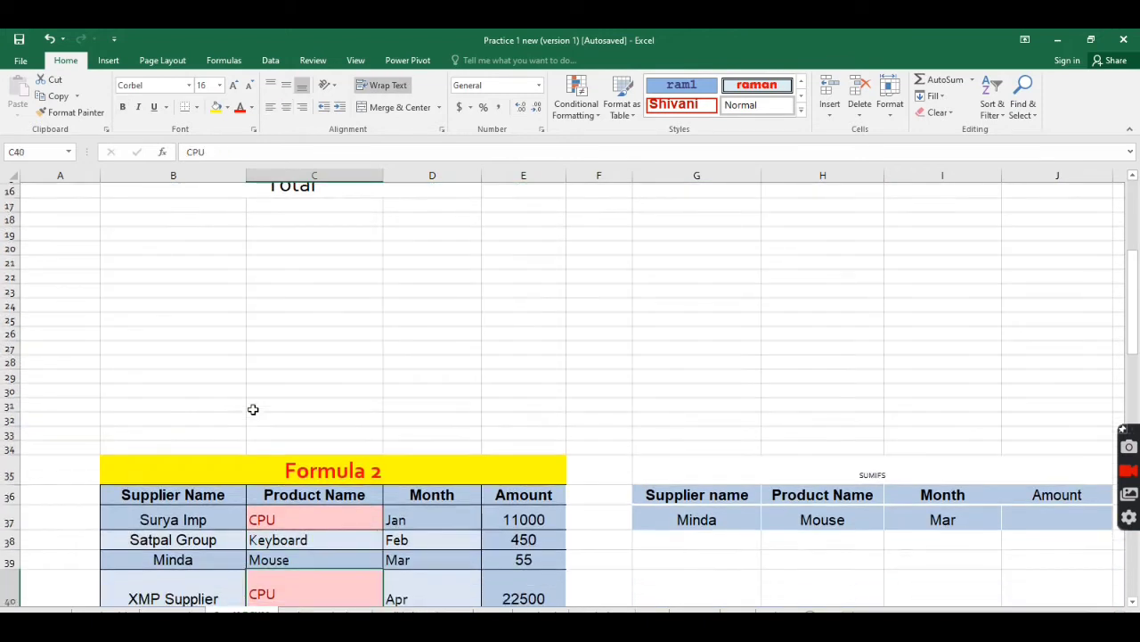
{"action": "key", "text": "Down"}
{"action": "key", "text": "Down"}
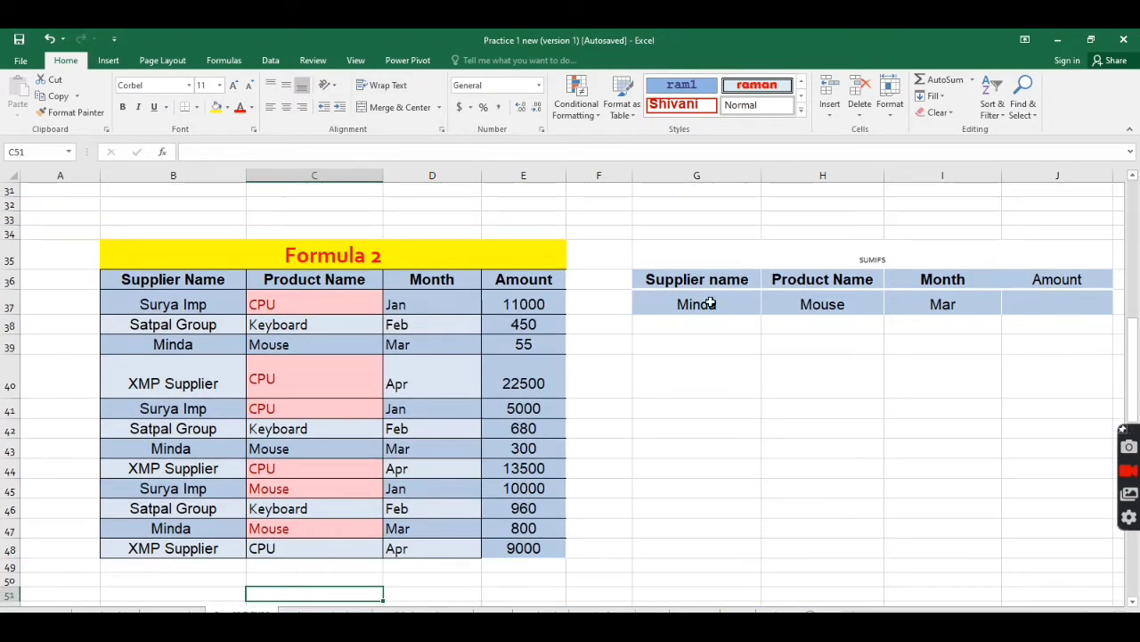
Examine the supplier, product and month criteria in row 37 and the Amount cell of the SUMIFS summary
{"action": "left_click", "coordinate": [683, 303]}
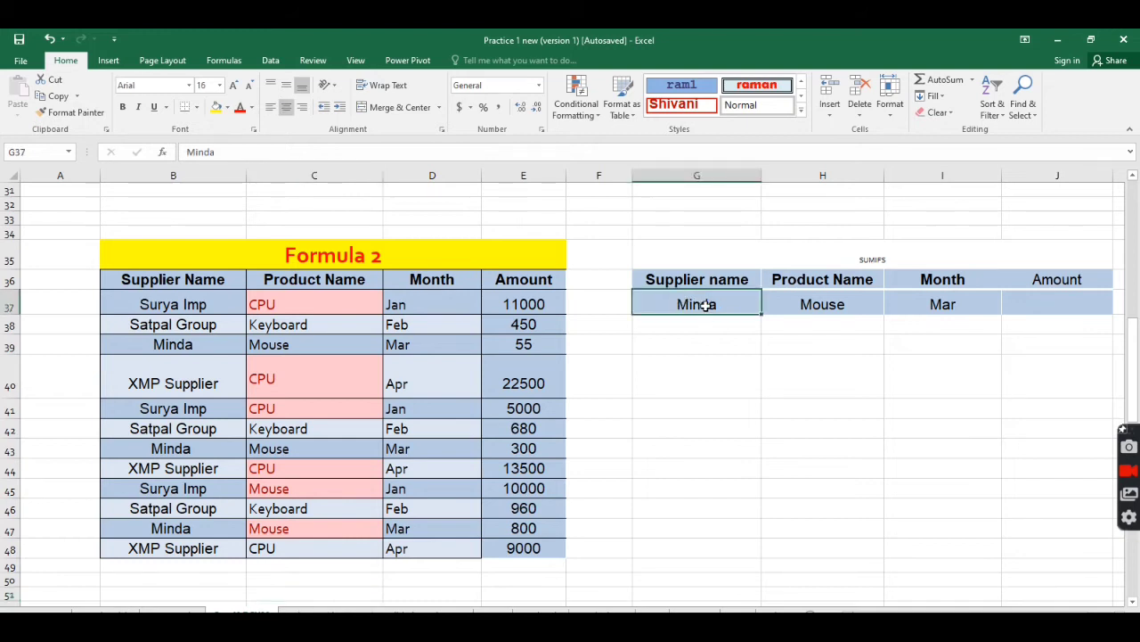
{"action": "left_click", "coordinate": [796, 306]}
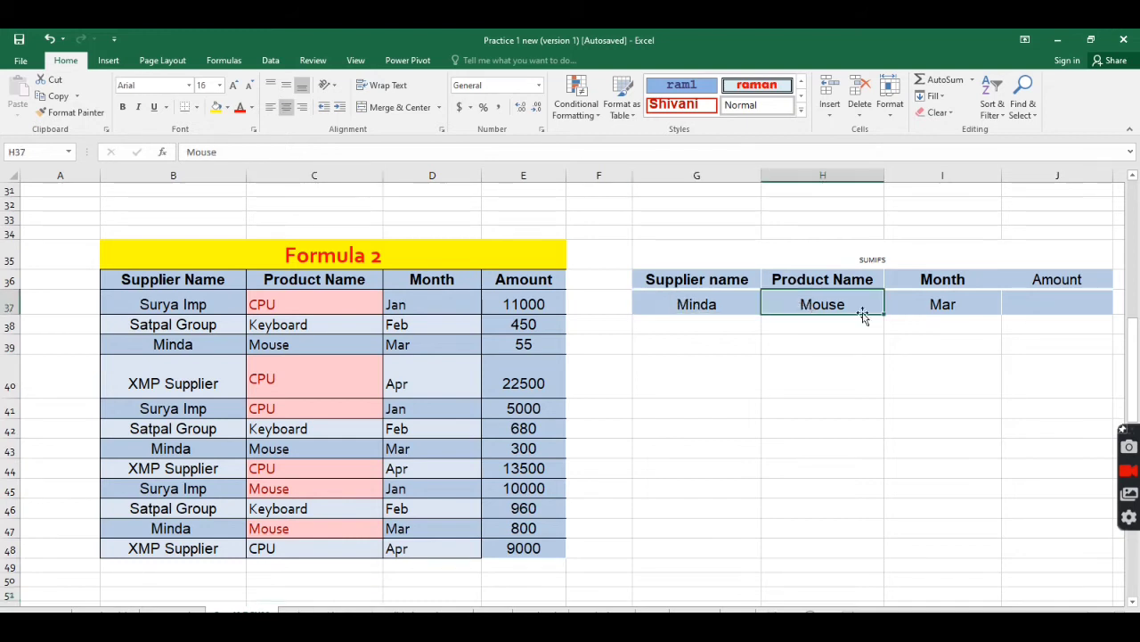
{"action": "left_click", "coordinate": [933, 306]}
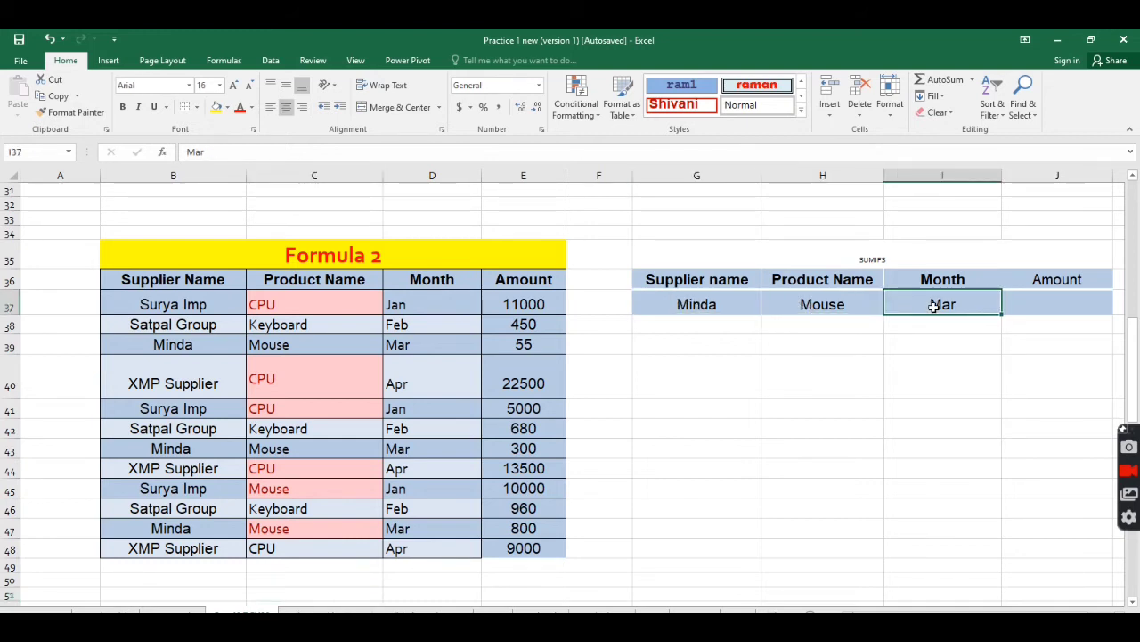
{"action": "left_click", "coordinate": [715, 306]}
{"action": "left_click", "coordinate": [796, 307]}
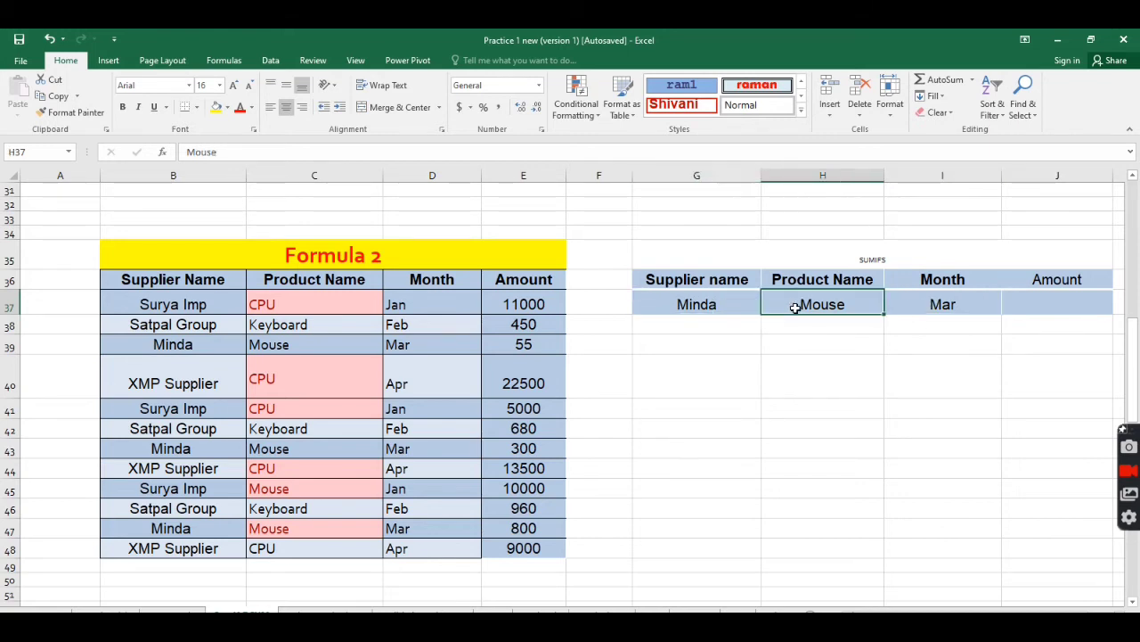
{"action": "left_click", "coordinate": [931, 306]}
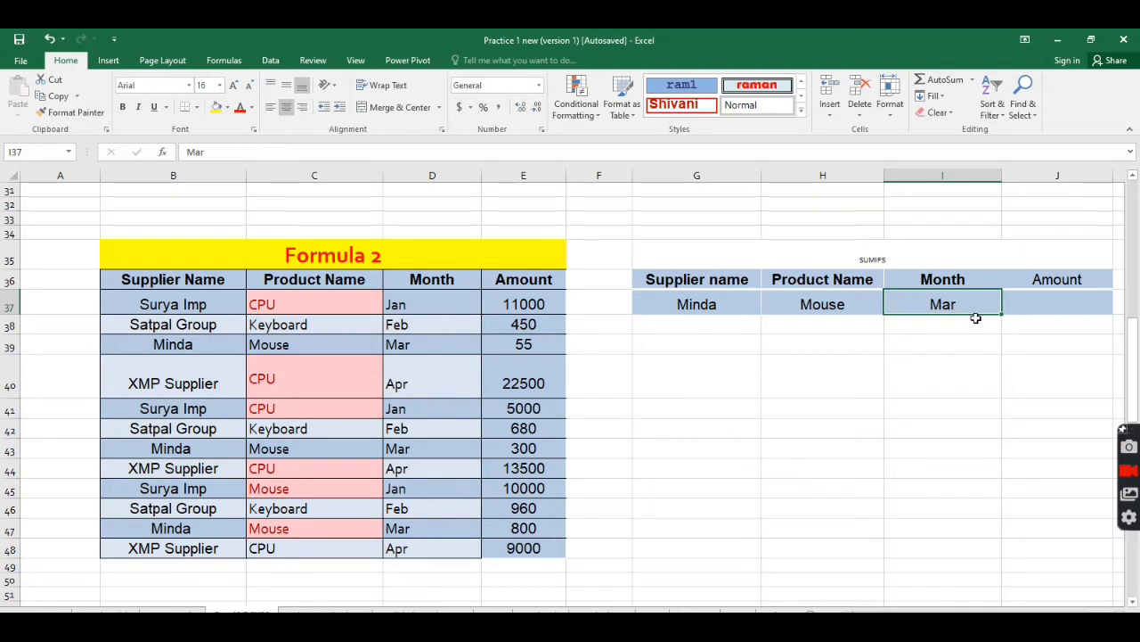
{"action": "left_click", "coordinate": [1034, 302]}
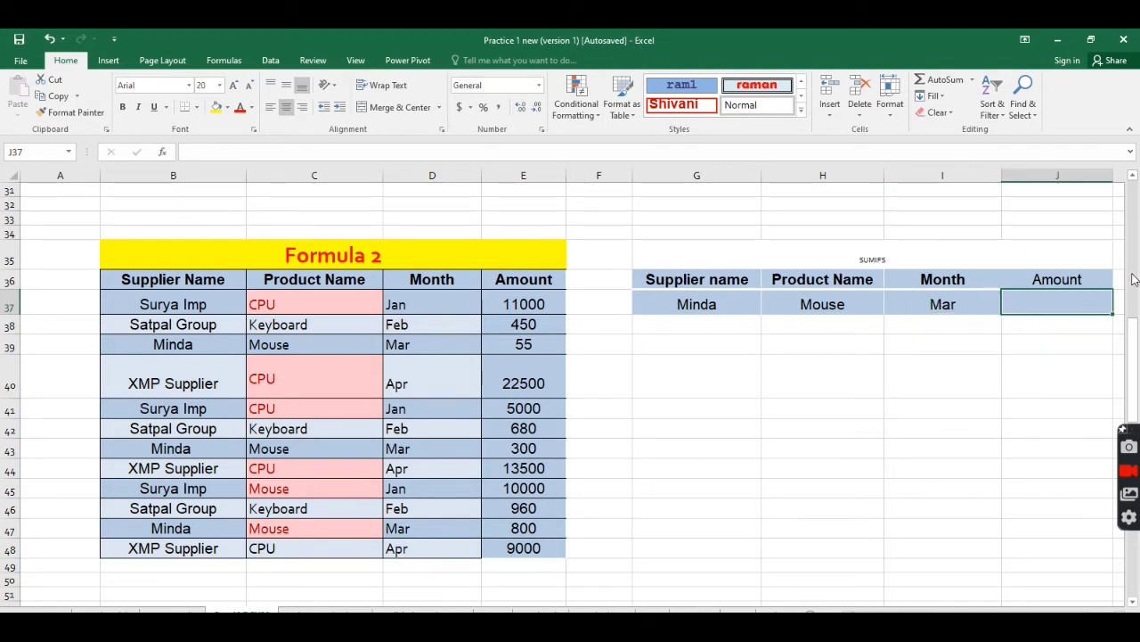
Start a SUMIFS formula in G40 with the Amount column E36:E48 as the sum range
{"action": "left_click", "coordinate": [689, 381]}
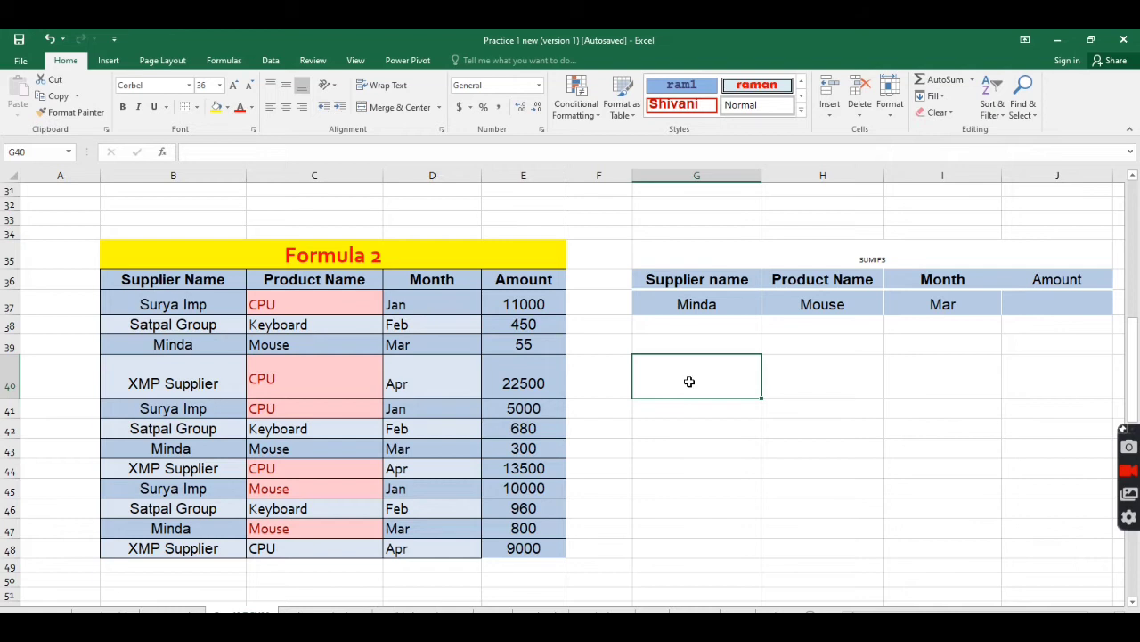
{"action": "type", "text": "="}
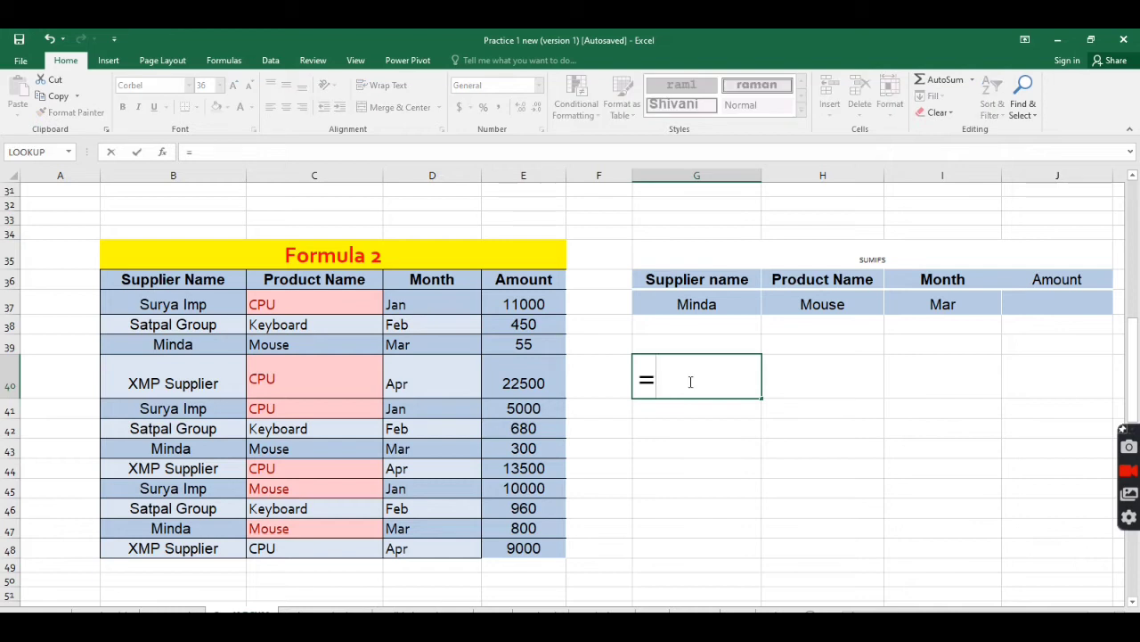
{"action": "type", "text": "sum"}
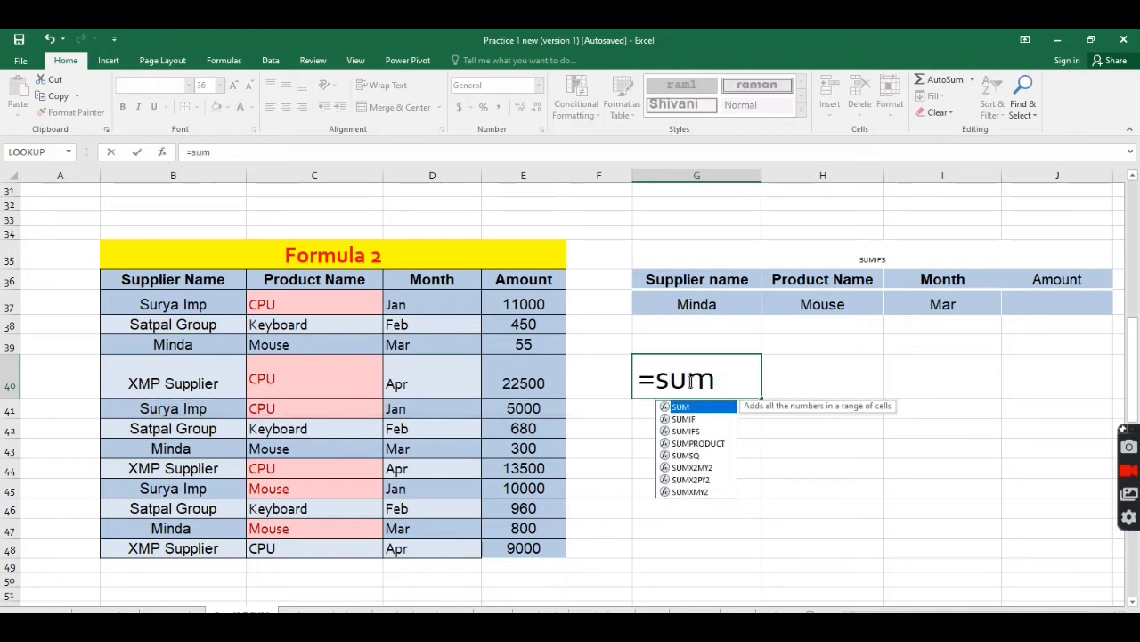
{"action": "type", "text": "ifs"}
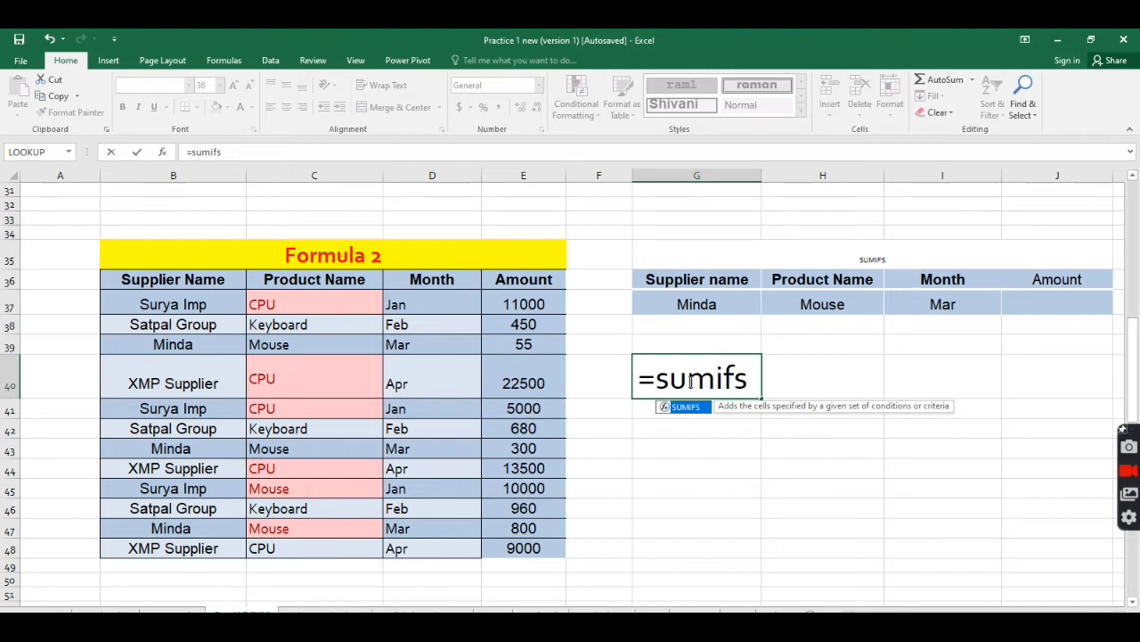
{"action": "type", "text": "("}
{"action": "key", "text": "BackSpace"}
{"action": "key", "text": "BackSpace"}
{"action": "key", "text": "BackSpace"}
{"action": "type", "text": "f"}
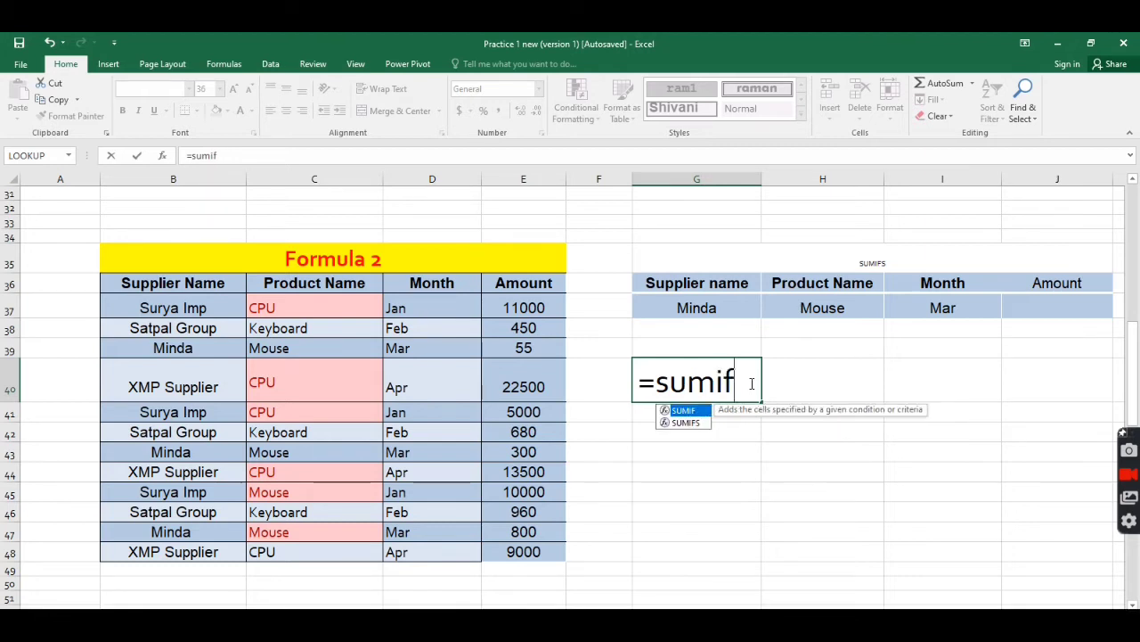
{"action": "type", "text": "s"}
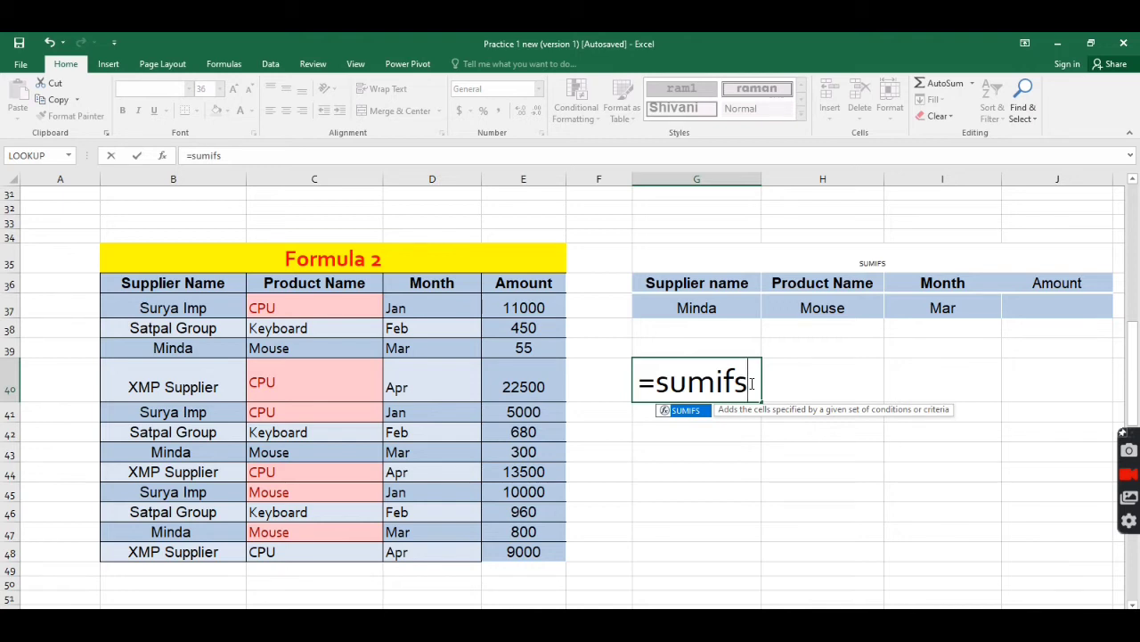
{"action": "type", "text": "("}
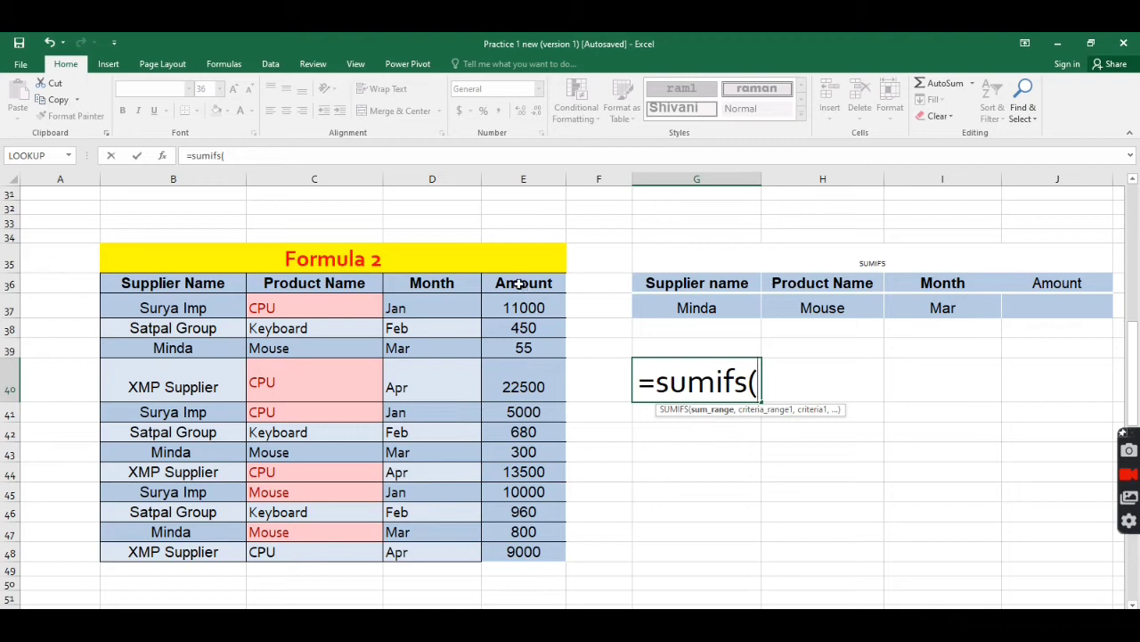
{"action": "left_click_drag", "start_coordinate": [521, 283], "coordinate": [523, 551]}
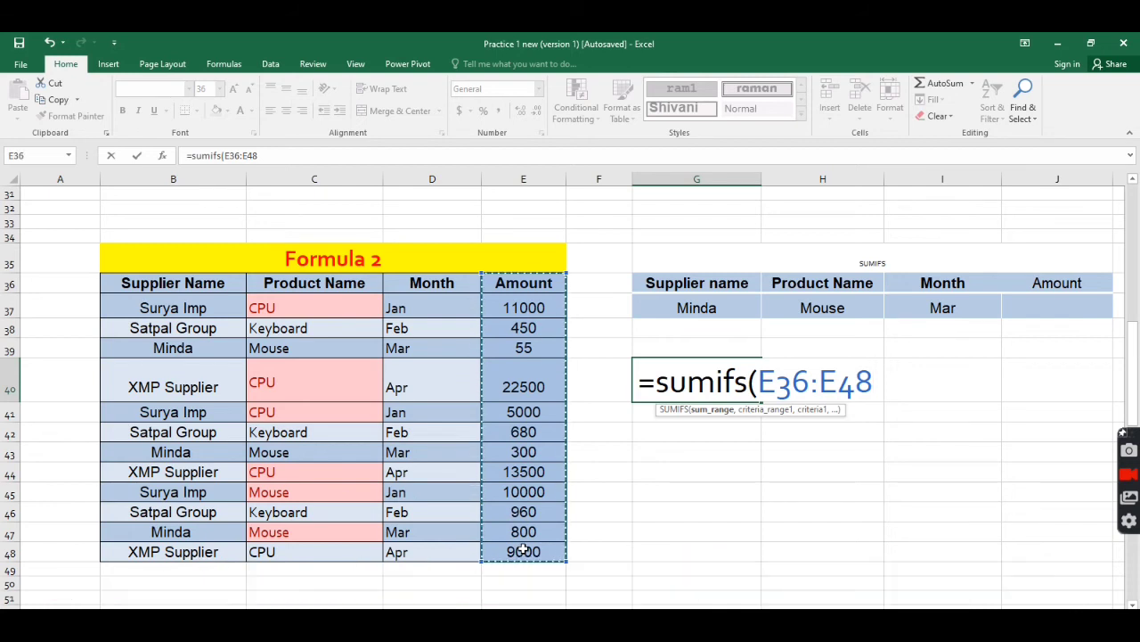
{"action": "type", "text": ","}
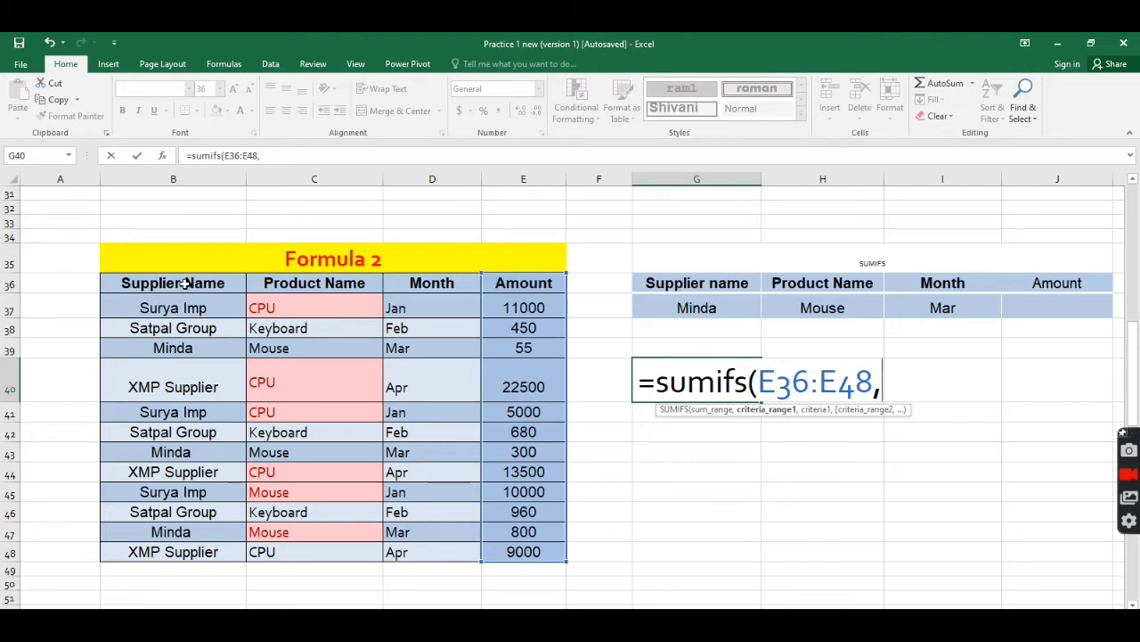
Add the Supplier Name column B36:B48 as the first criteria range, with G37 as its criteria
{"action": "left_click_drag", "start_coordinate": [178, 283], "coordinate": [175, 541]}
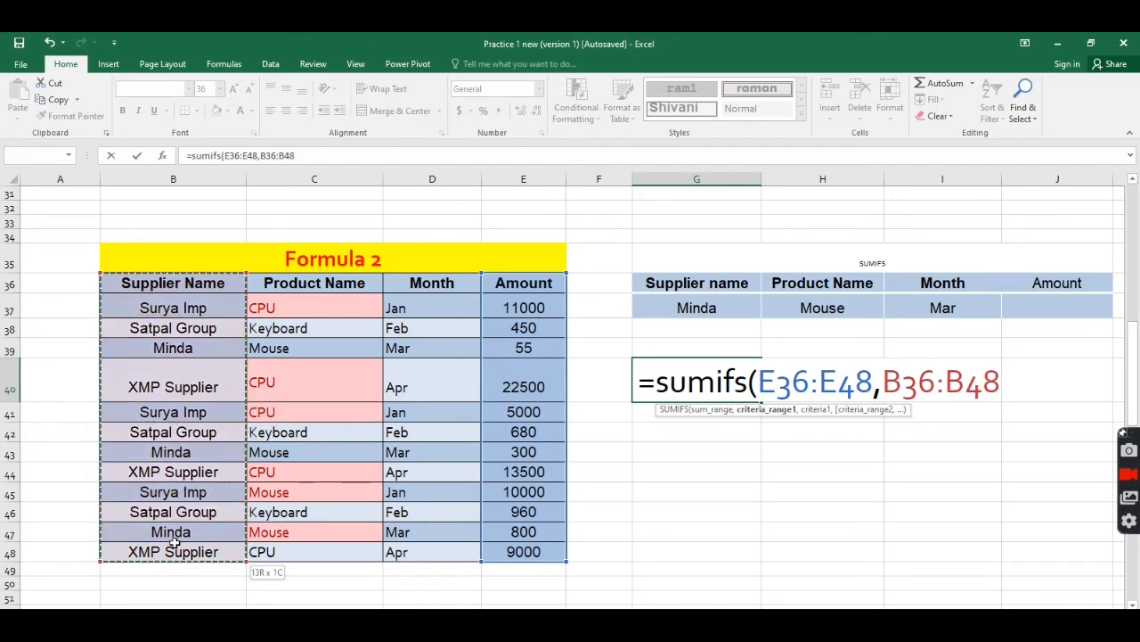
{"action": "type", "text": ","}
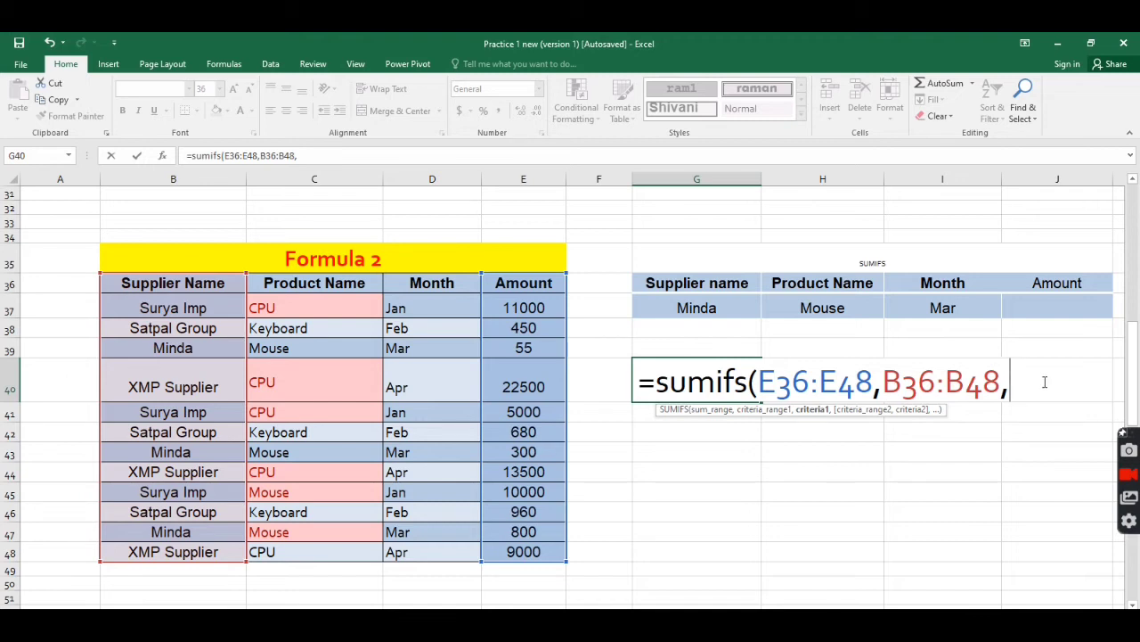
{"action": "left_click", "coordinate": [691, 306]}
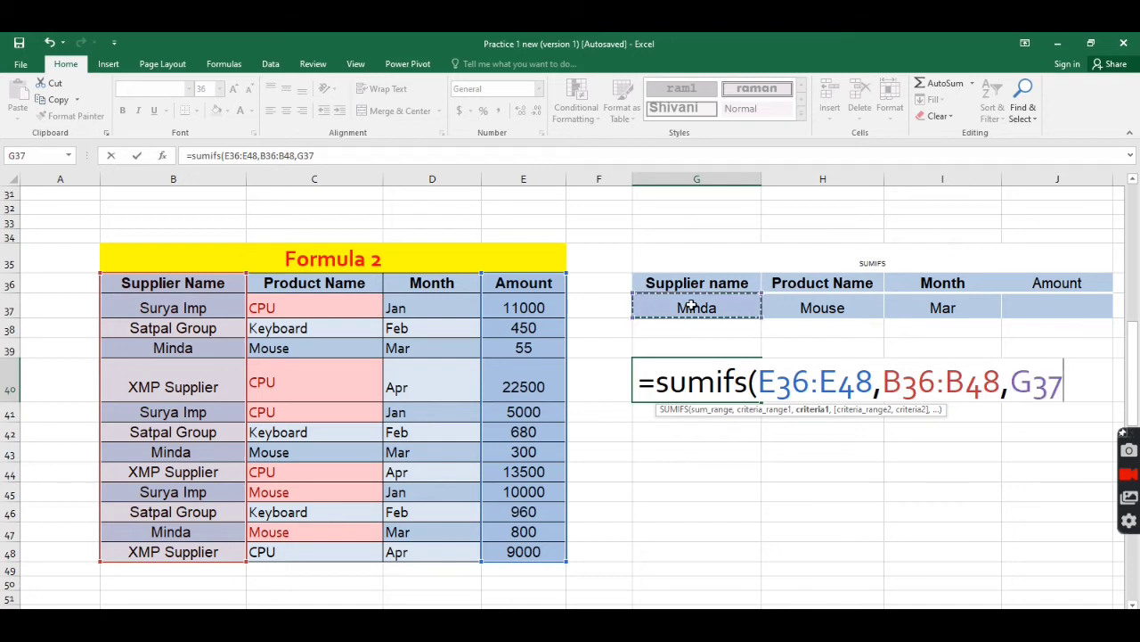
{"action": "type", "text": ","}
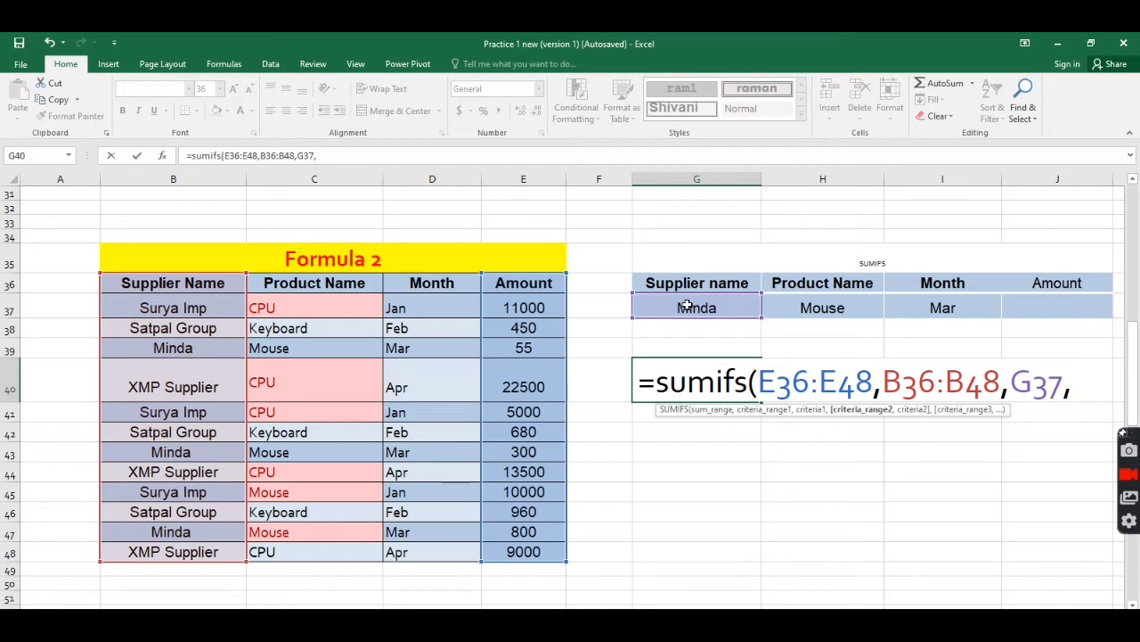
Add the Product Name column C36:C48 as the second criteria range, with H37 as its criteria
{"action": "left_click_drag", "start_coordinate": [326, 284], "coordinate": [315, 545]}
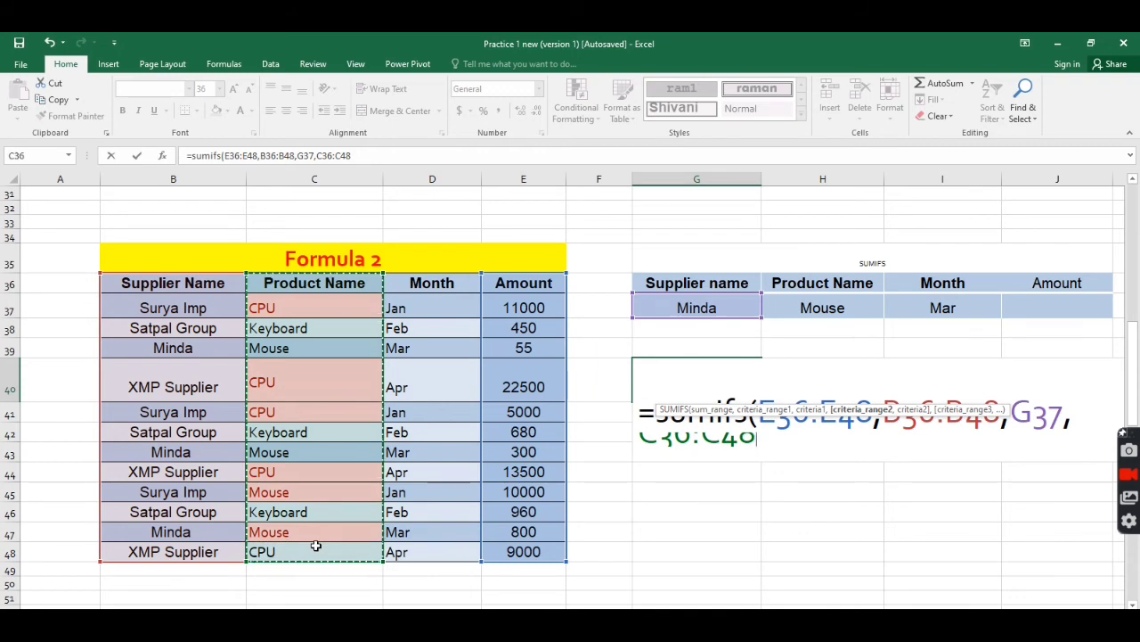
{"action": "type", "text": ","}
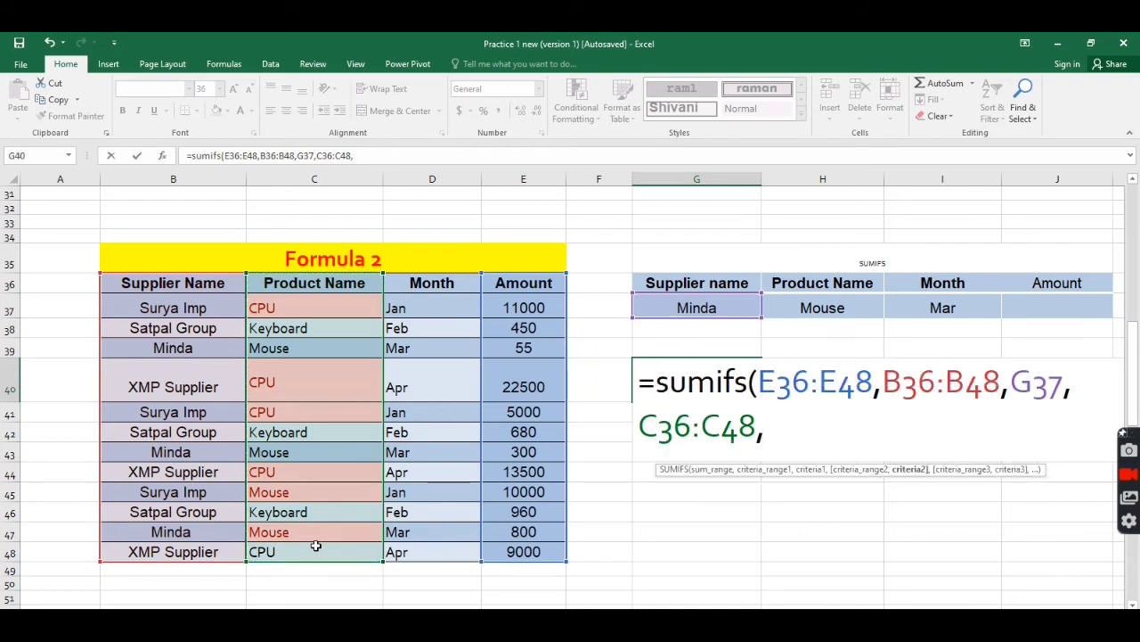
{"action": "left_click", "coordinate": [821, 307]}
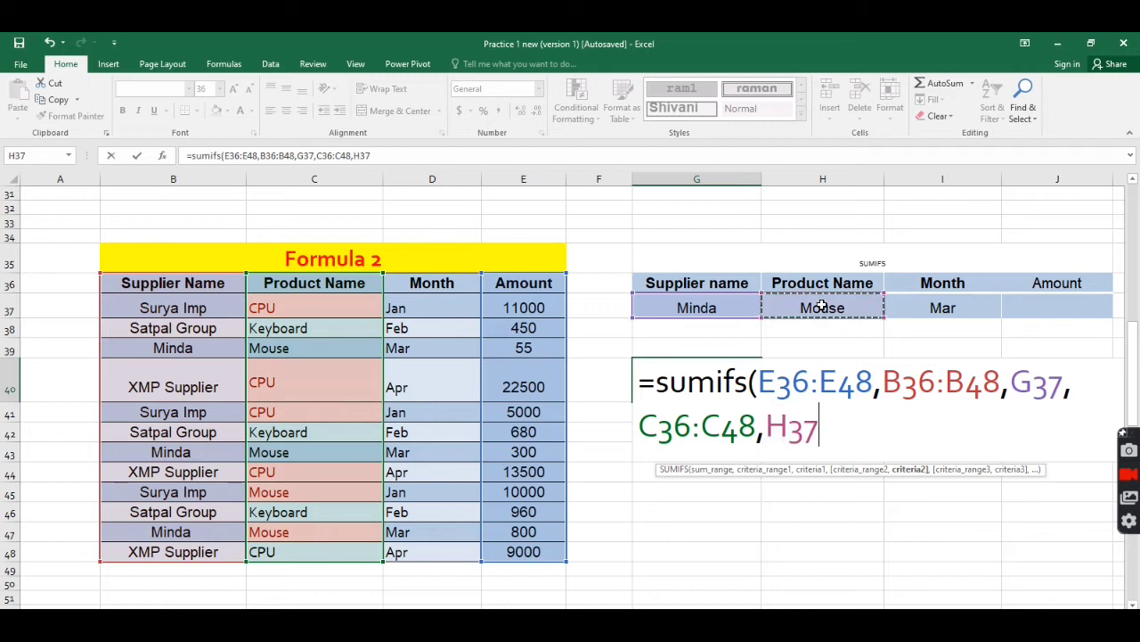
{"action": "type", "text": ","}
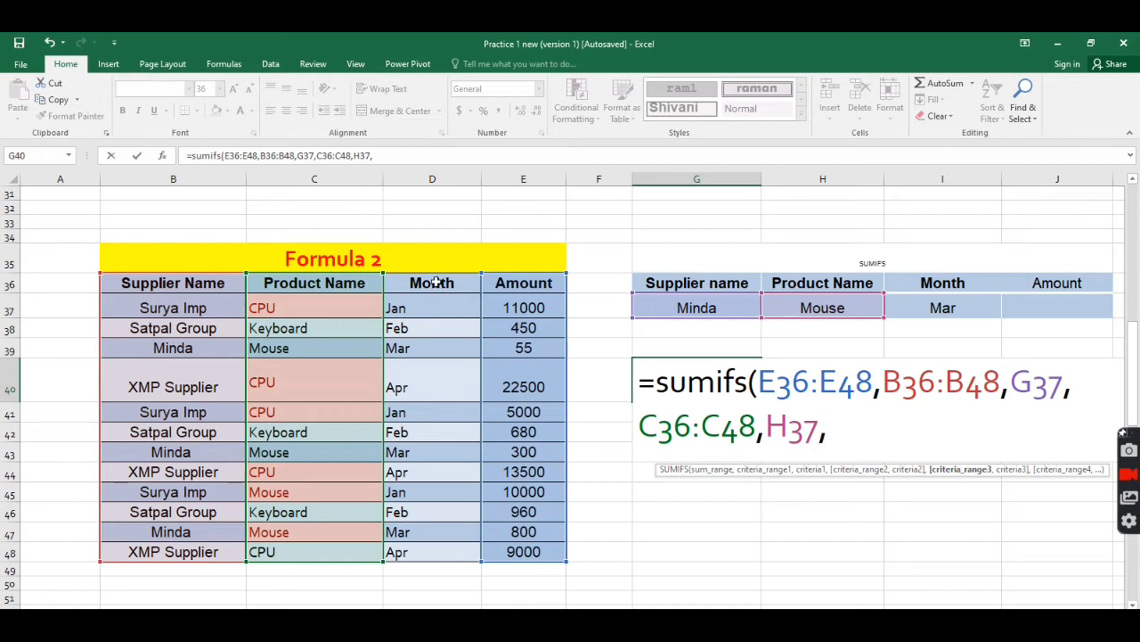
Complete the SUMIFS formula with the Month column D36:D48 as the third criteria range and I37 as its criteria
{"action": "left_click_drag", "start_coordinate": [437, 282], "coordinate": [426, 550]}
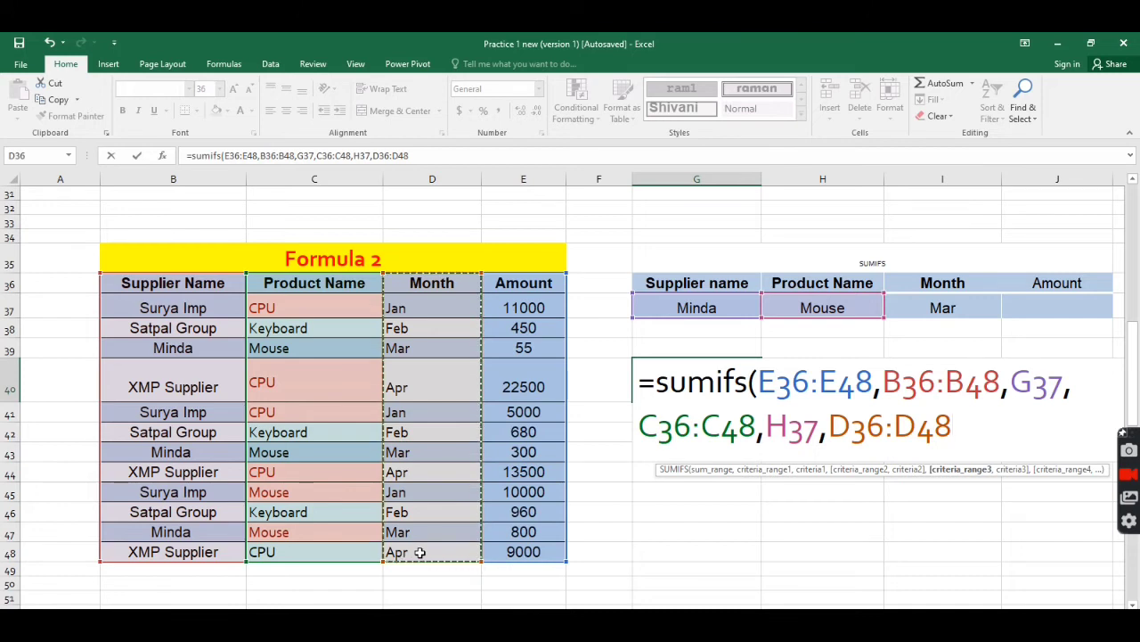
{"action": "type", "text": ","}
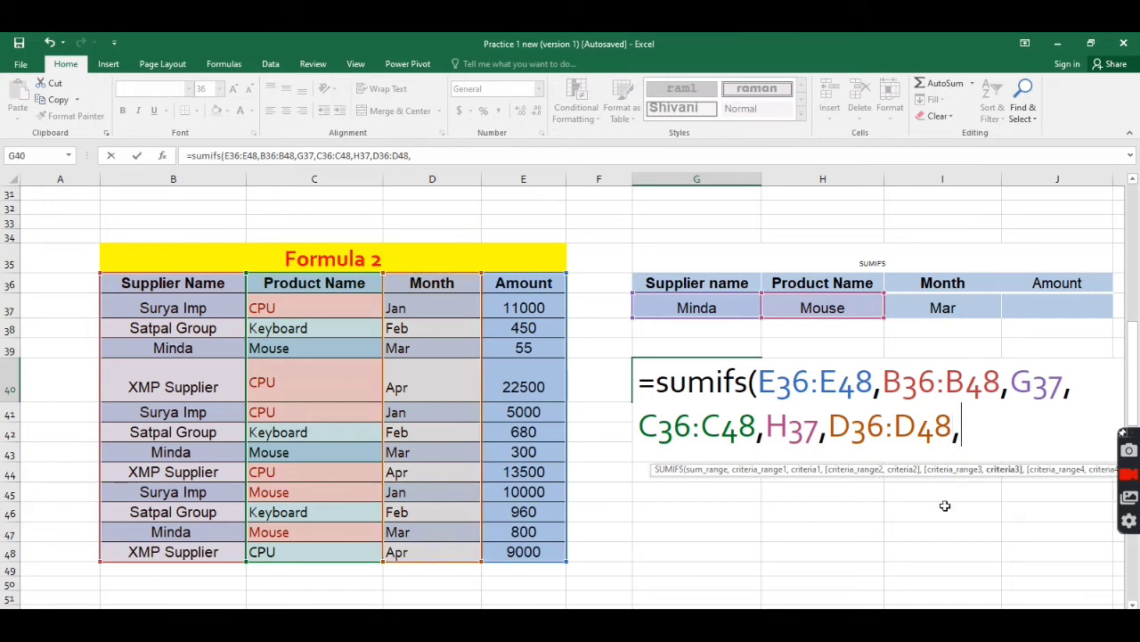
{"action": "left_click", "coordinate": [942, 307]}
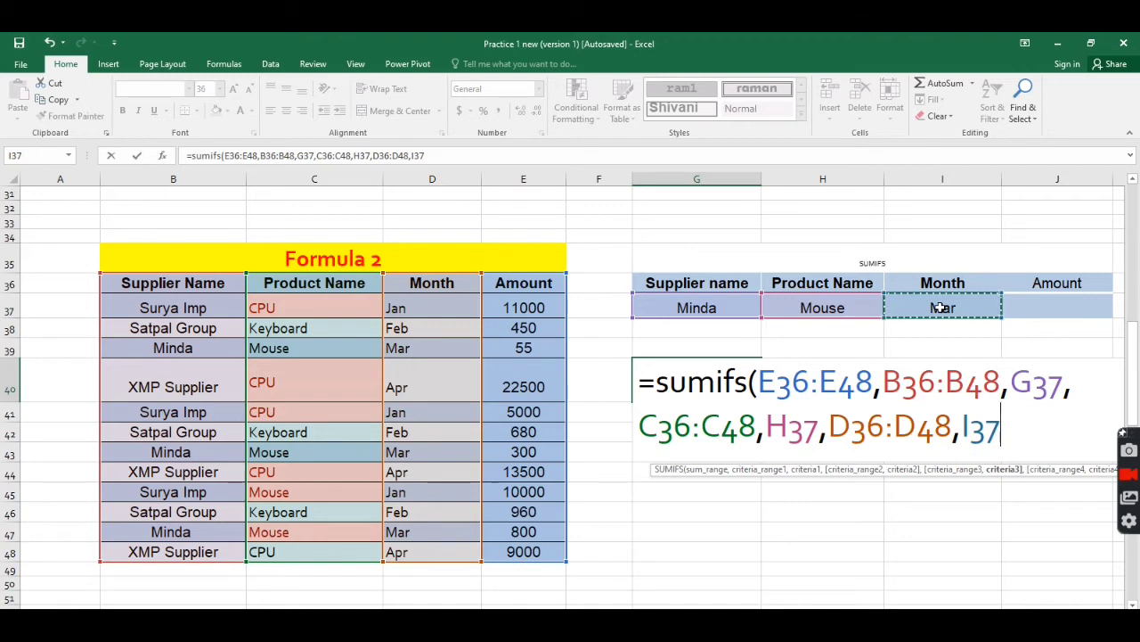
{"action": "type", "text": ")"}
{"action": "key", "text": "Return"}
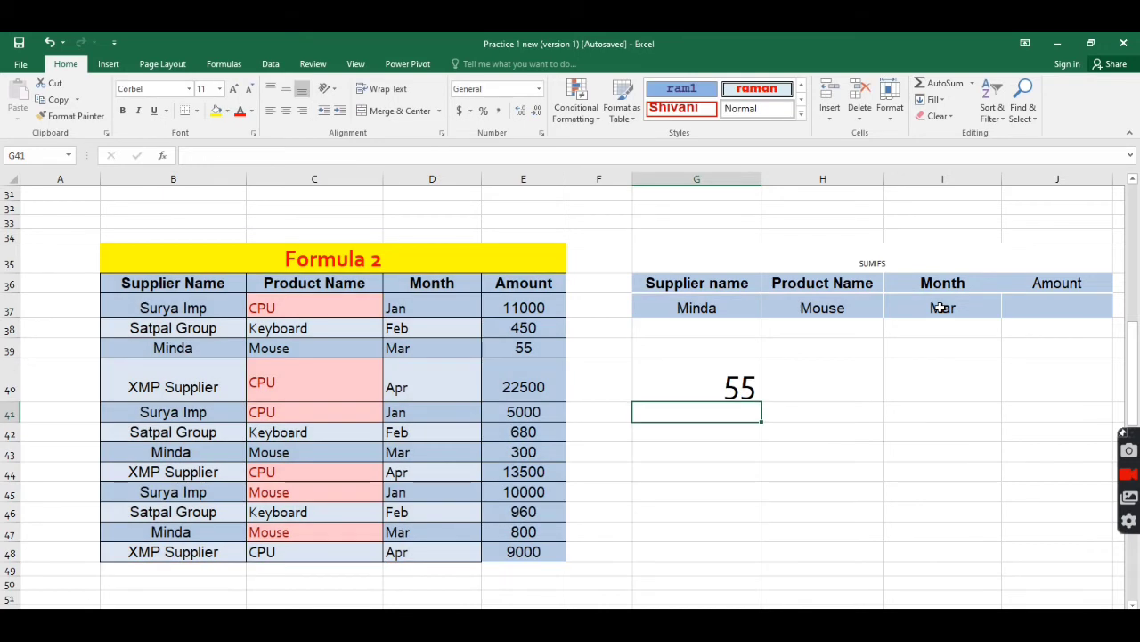
Review the SUMIFS formula in G40 against the supplier, product and month criteria in row 37
{"action": "left_click", "coordinate": [698, 383]}
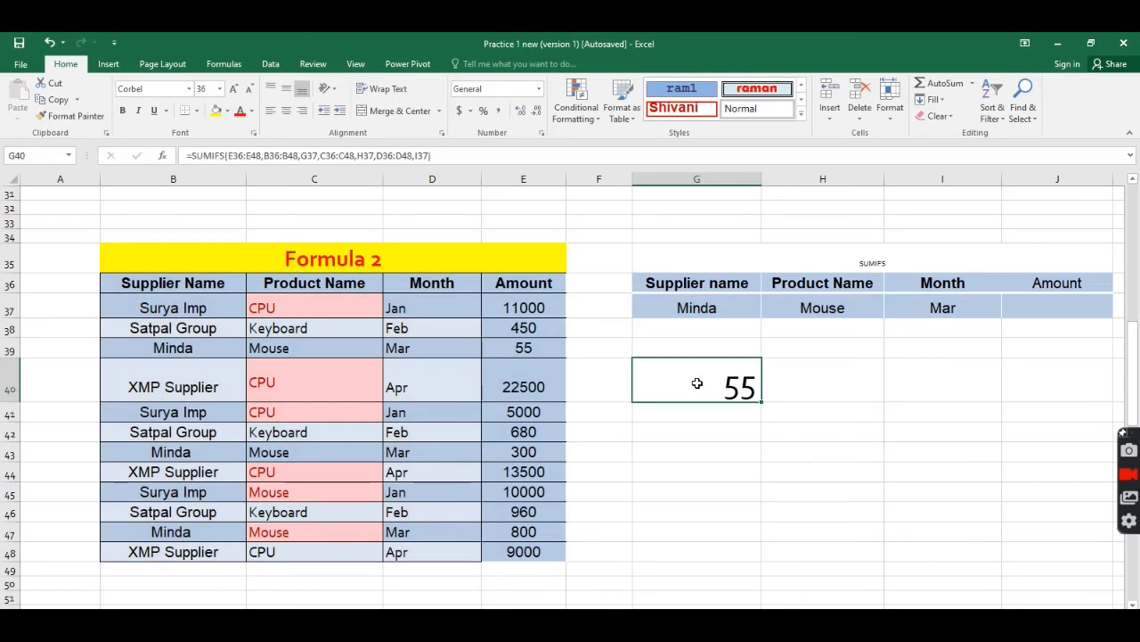
{"action": "left_click", "coordinate": [700, 305]}
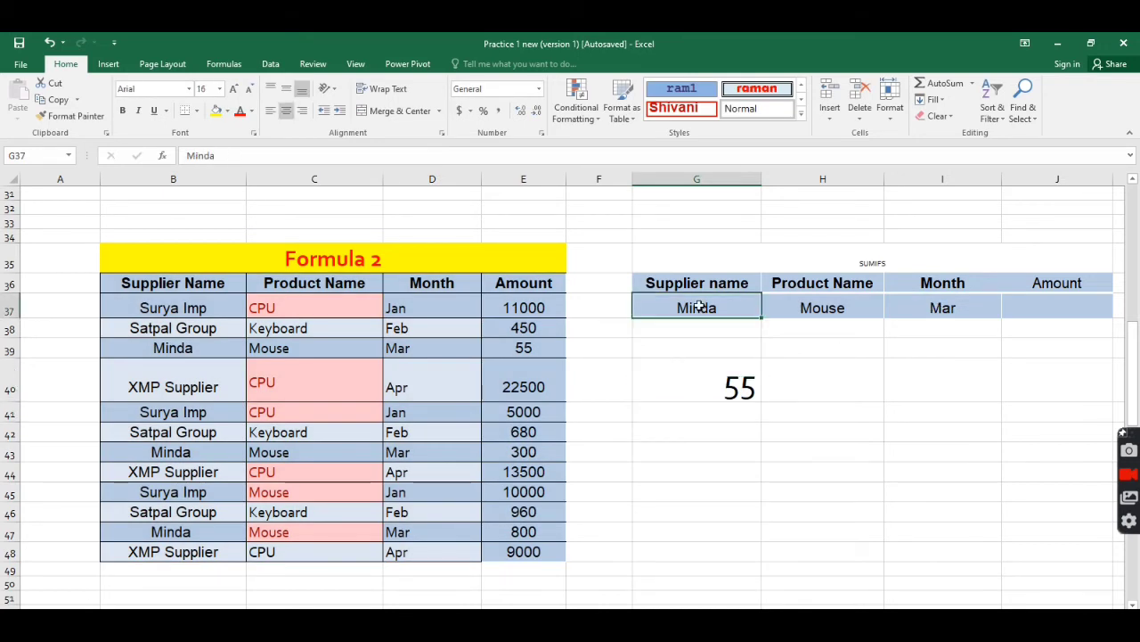
{"action": "left_click", "coordinate": [843, 307]}
{"action": "left_click", "coordinate": [967, 307]}
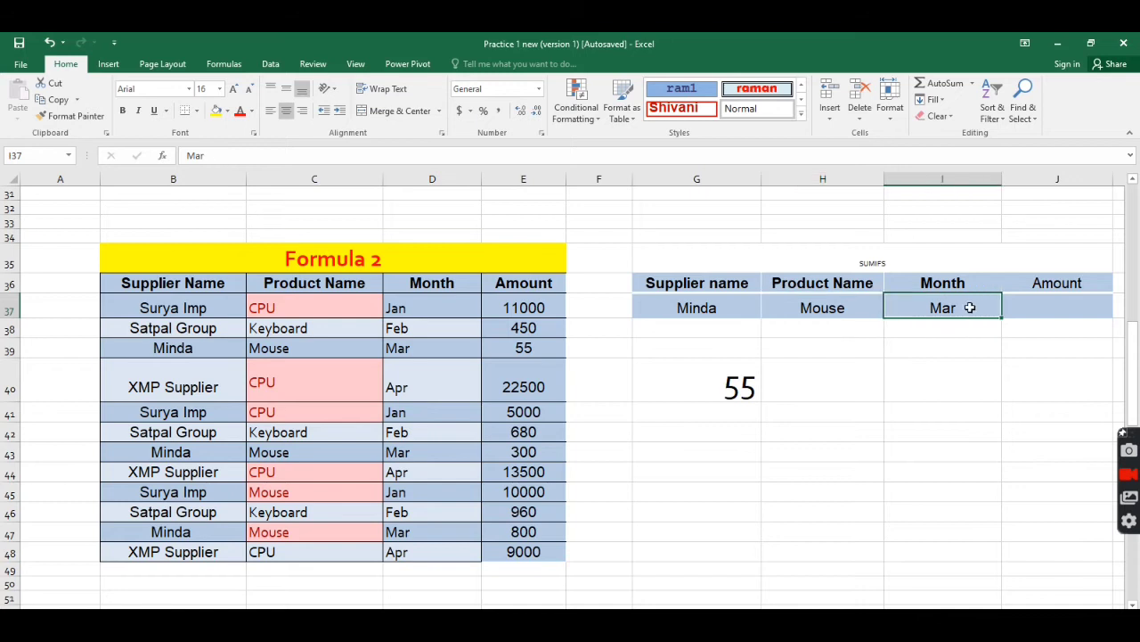
Start a new SUMIFS formula in G40 with the Amount column E36:E48 as the sum range
{"action": "left_click", "coordinate": [715, 385]}
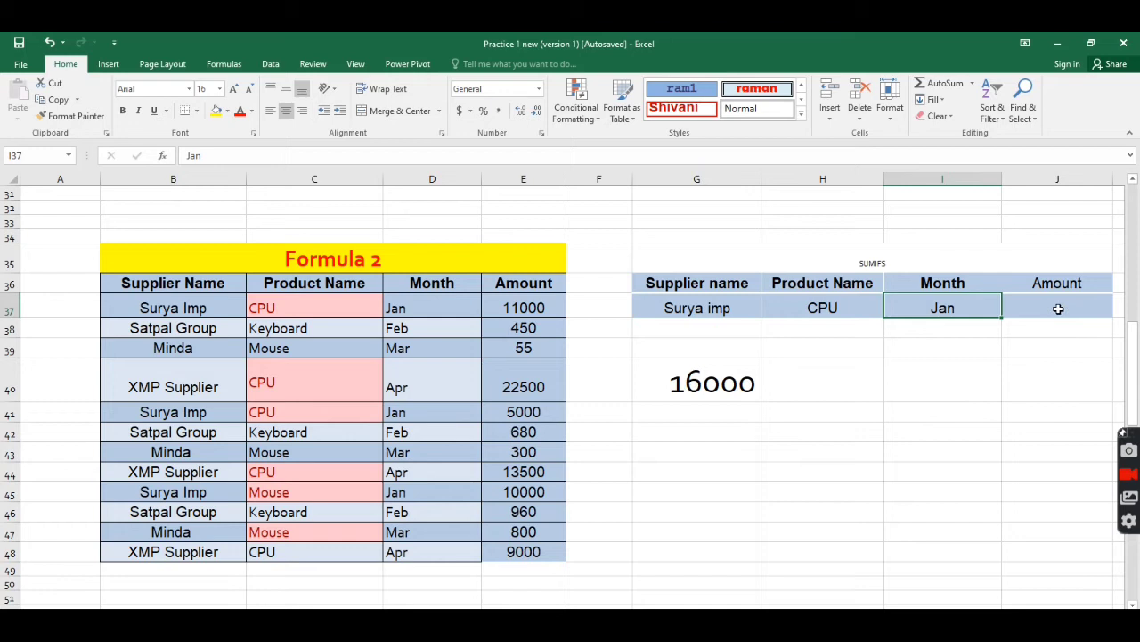
{"action": "left_click", "coordinate": [714, 388]}
{"action": "type", "text": "="}
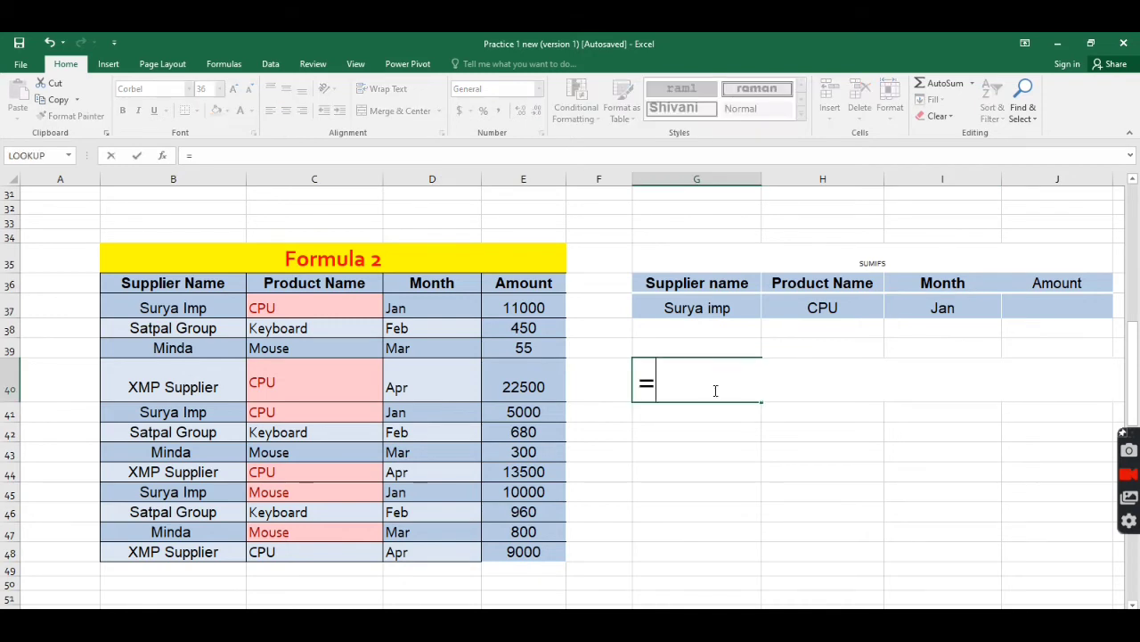
{"action": "type", "text": "sumi"}
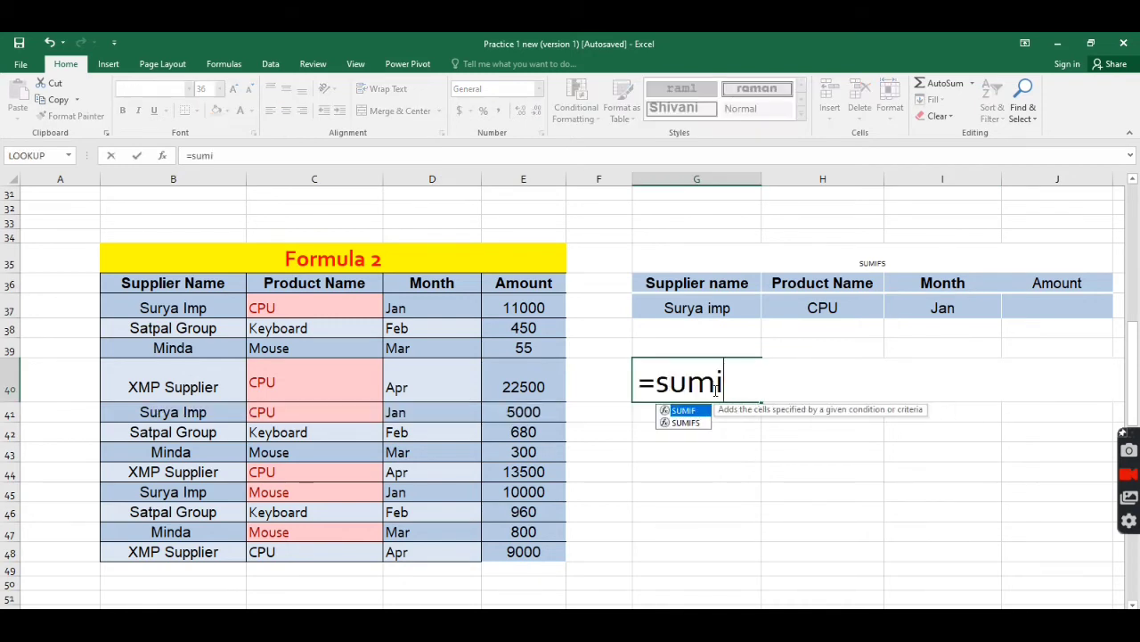
{"action": "type", "text": "fs"}
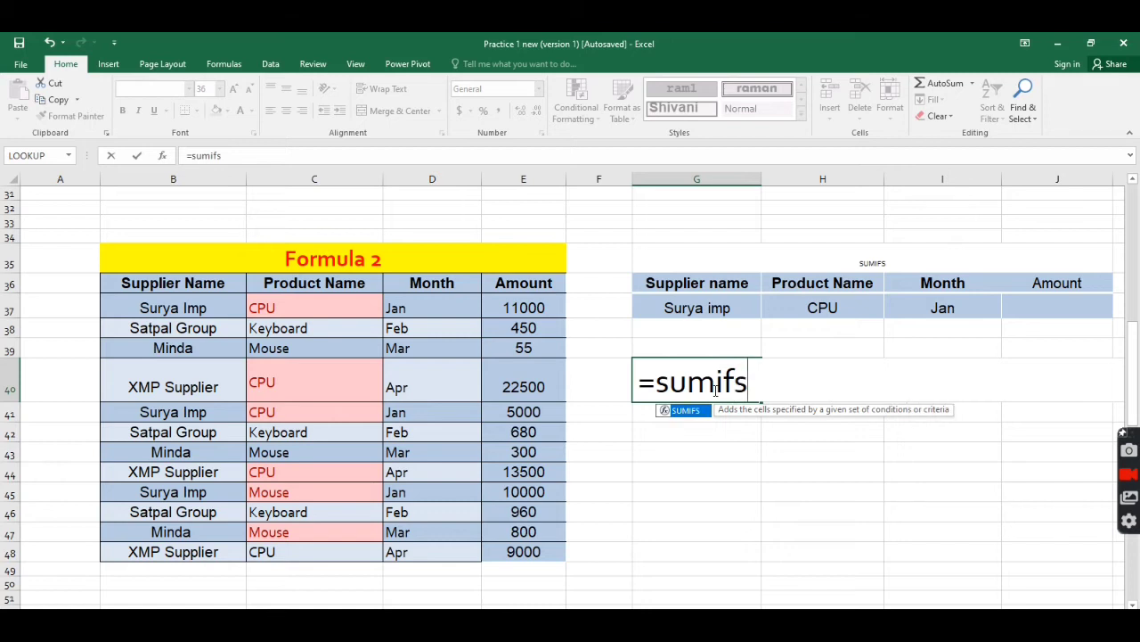
{"action": "type", "text": "("}
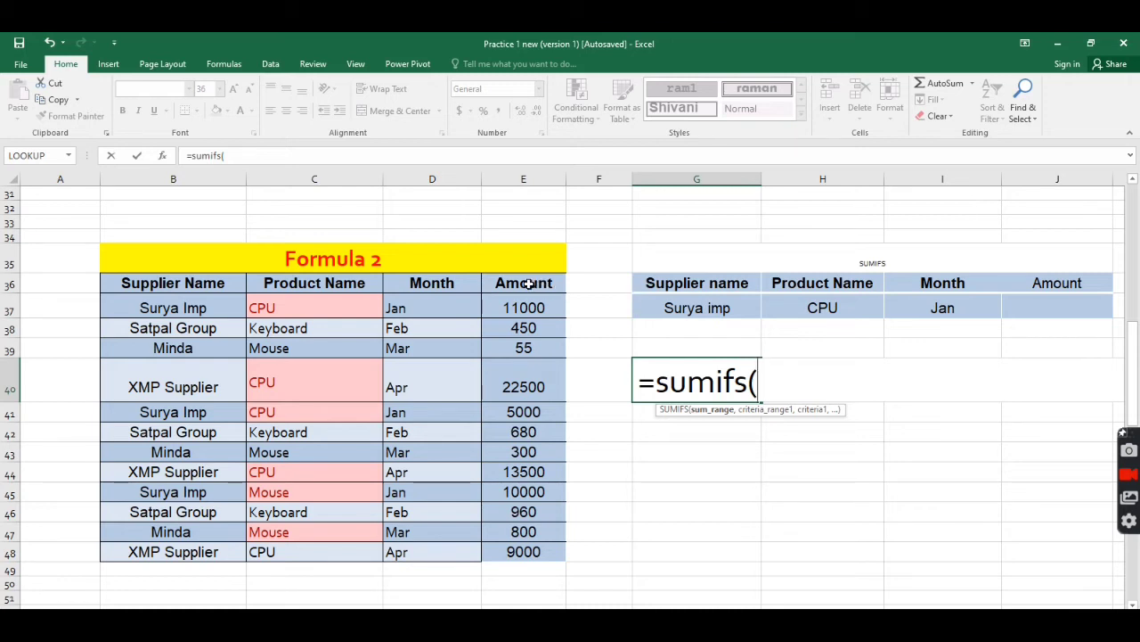
{"action": "left_click_drag", "start_coordinate": [529, 283], "coordinate": [521, 550]}
{"action": "type", "text": ","}
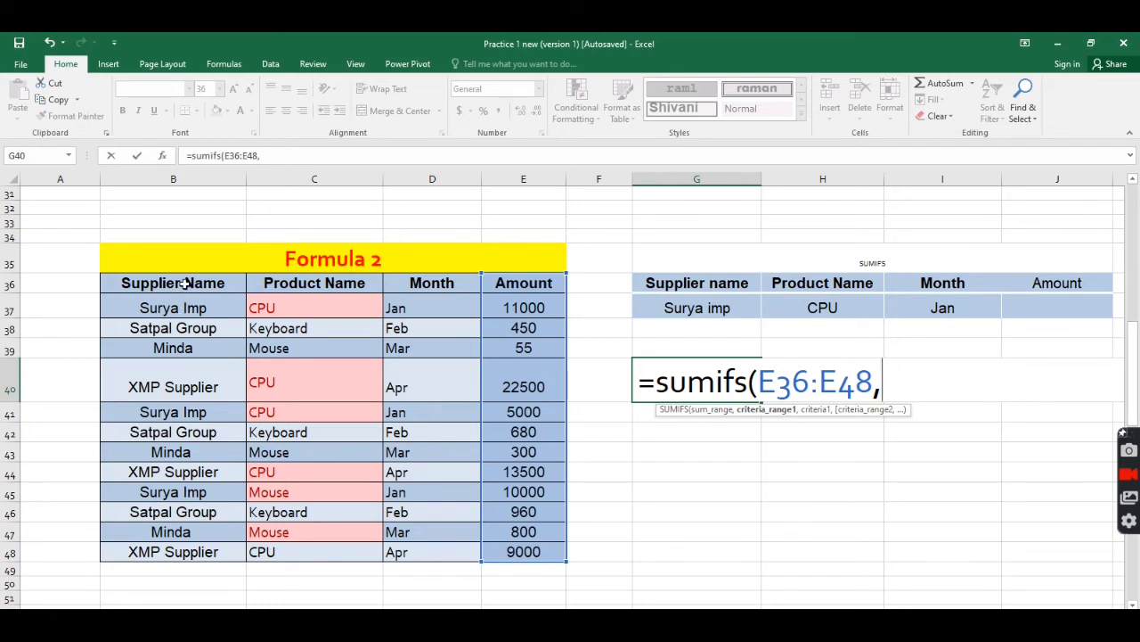
Use the Supplier Name column B36:B48 with criteria G37 as the only condition and complete the SUMIFS formula
{"action": "left_click_drag", "start_coordinate": [185, 284], "coordinate": [155, 551]}
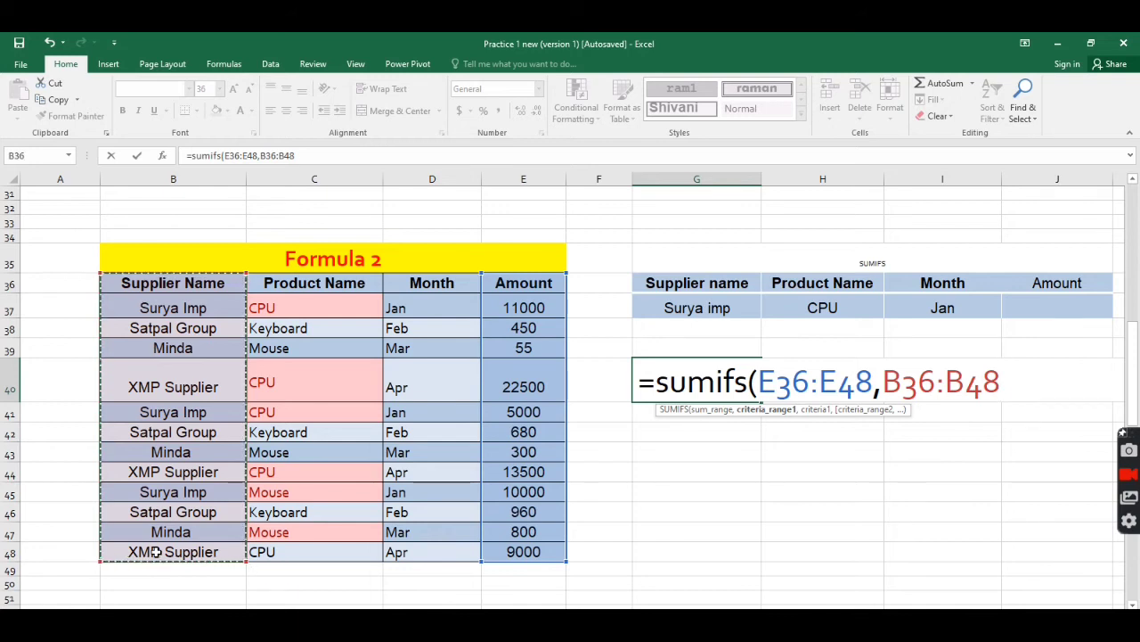
{"action": "type", "text": ","}
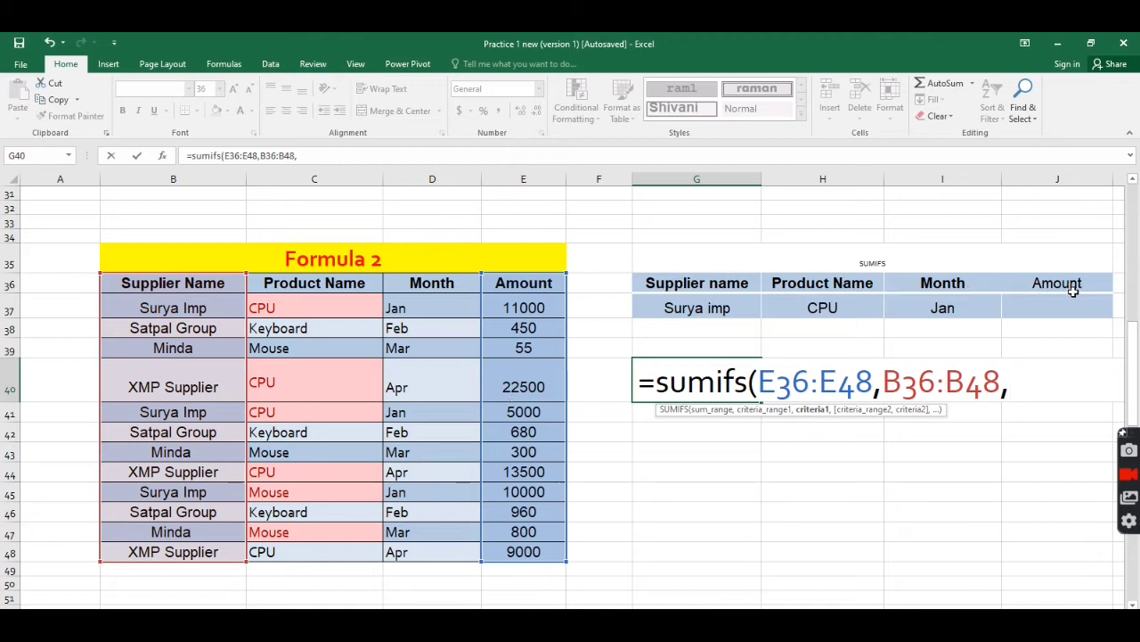
{"action": "left_click", "coordinate": [692, 310]}
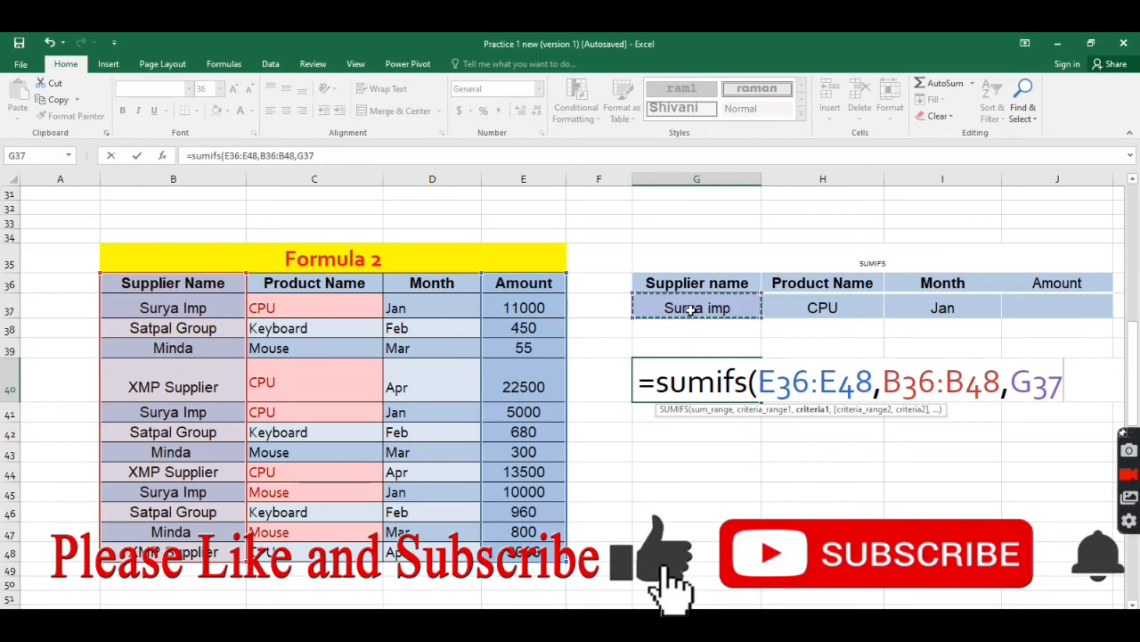
{"action": "type", "text": ")"}
{"action": "key", "text": "Return"}
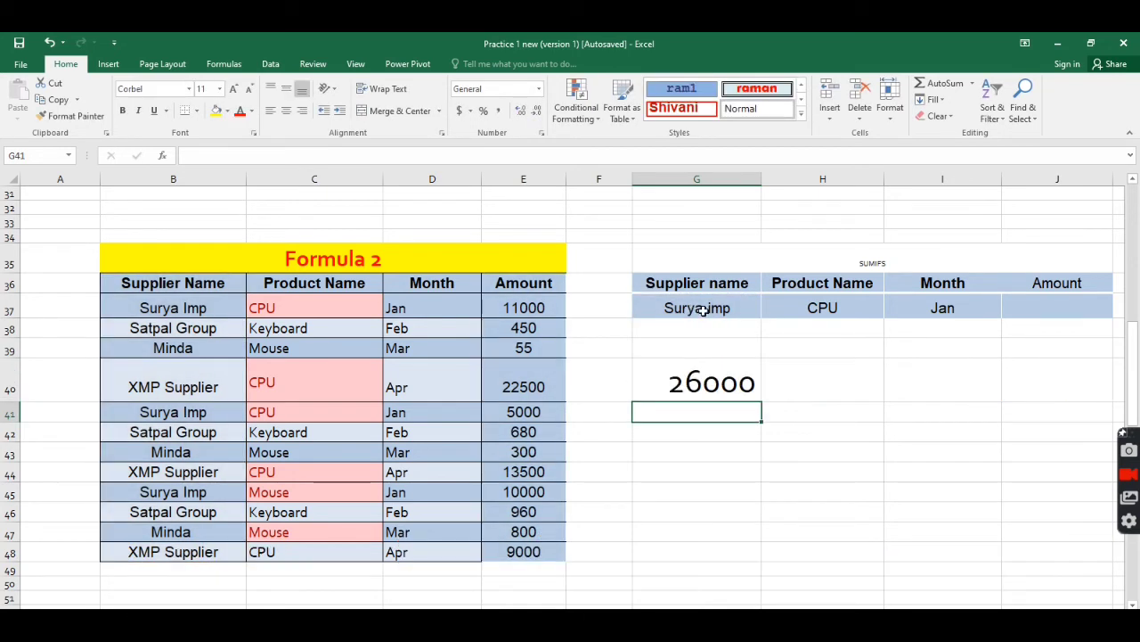
Extend the SUMIFS formula in G40 with the Product Name column C36:C48 as second criteria range and H37 as its criteria
{"action": "left_click", "coordinate": [703, 309]}
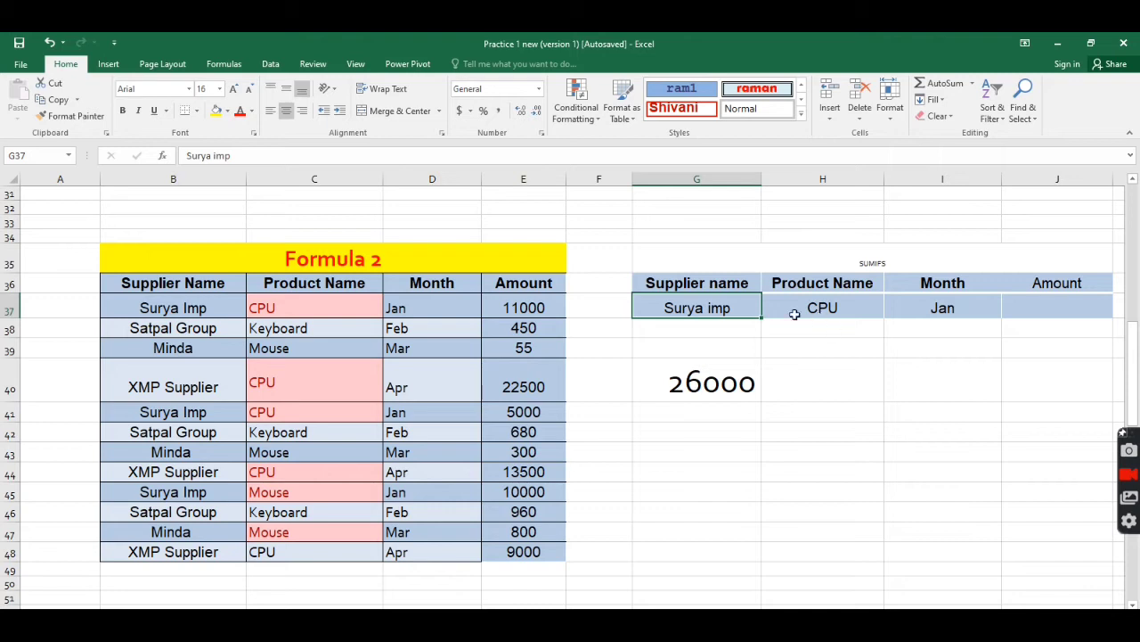
{"action": "left_click", "coordinate": [704, 382]}
{"action": "double_click", "coordinate": [704, 383]}
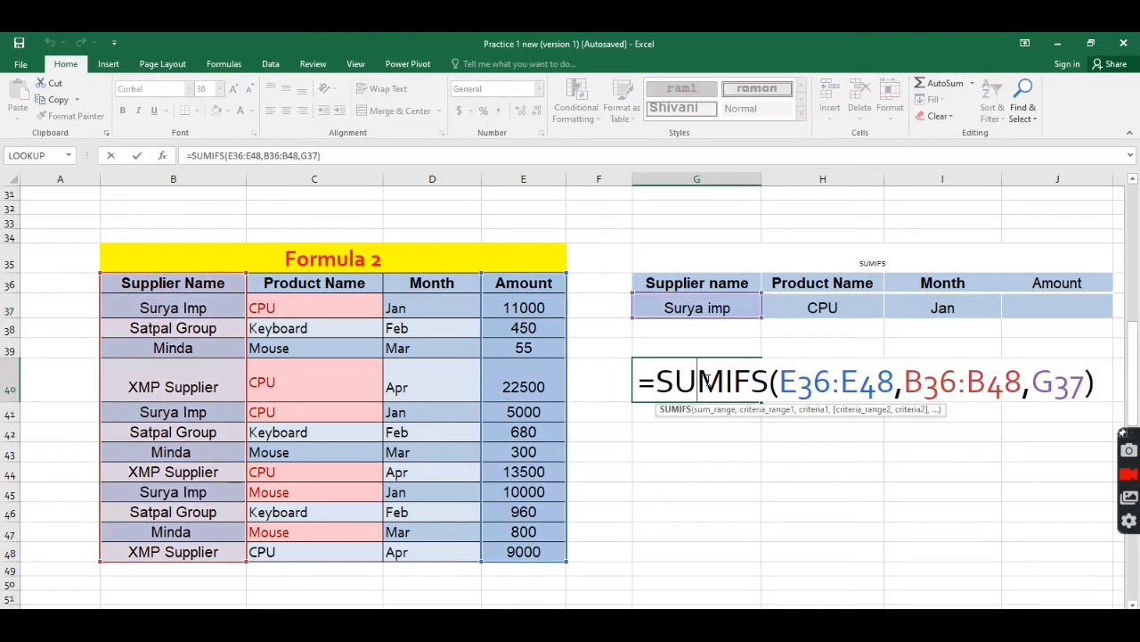
{"action": "left_click", "coordinate": [1086, 384]}
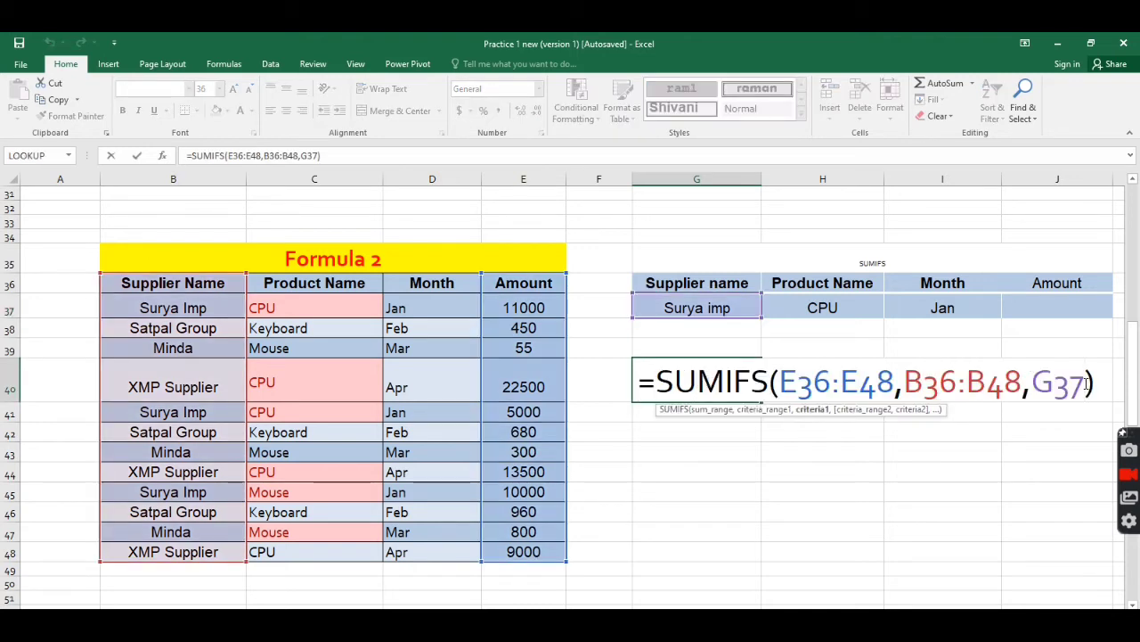
{"action": "type", "text": ","}
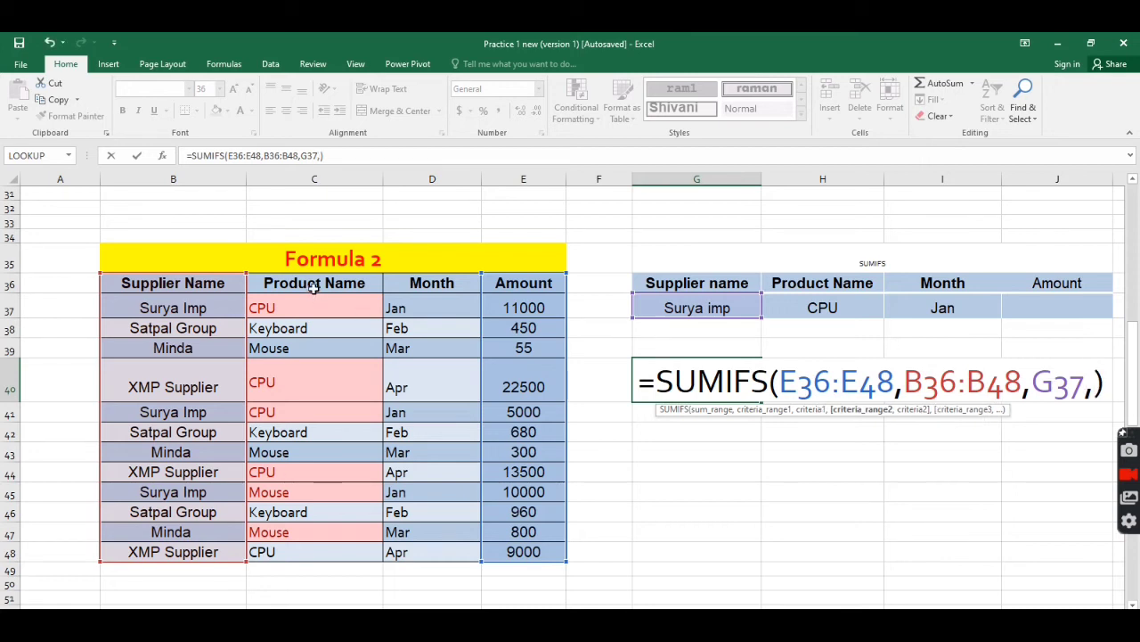
{"action": "left_click_drag", "start_coordinate": [314, 287], "coordinate": [295, 546]}
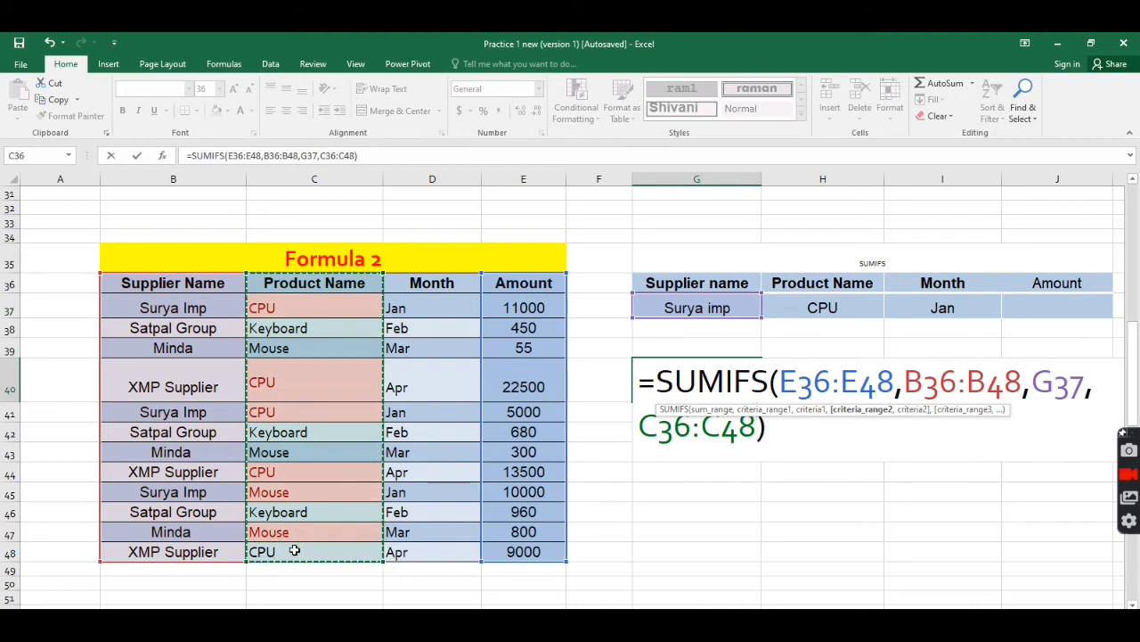
{"action": "type", "text": ","}
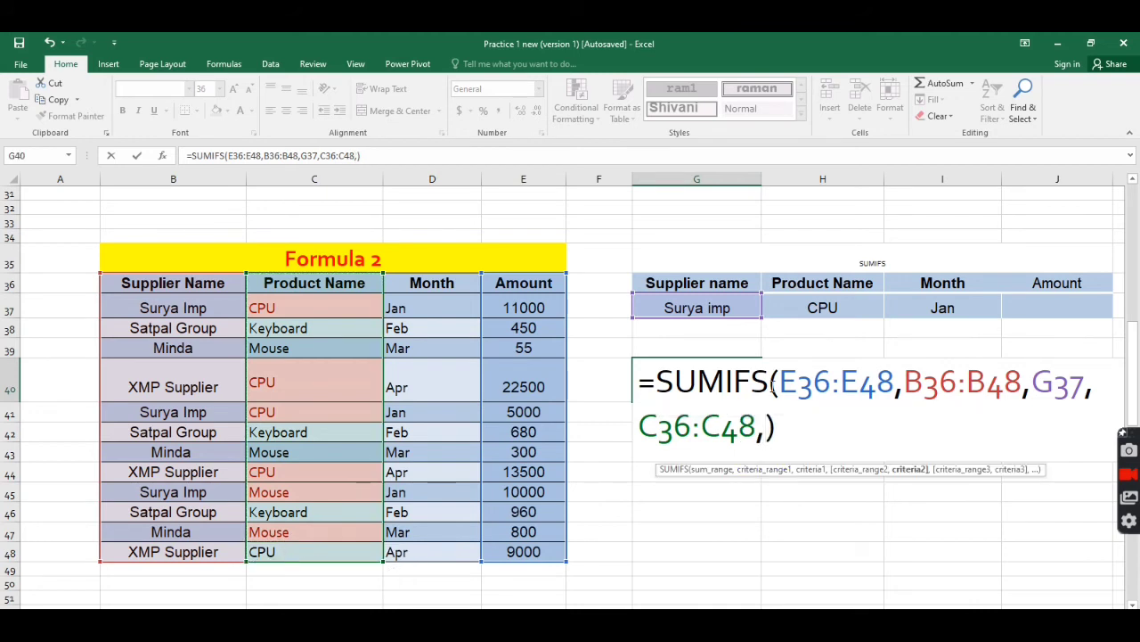
{"action": "left_click", "coordinate": [816, 309]}
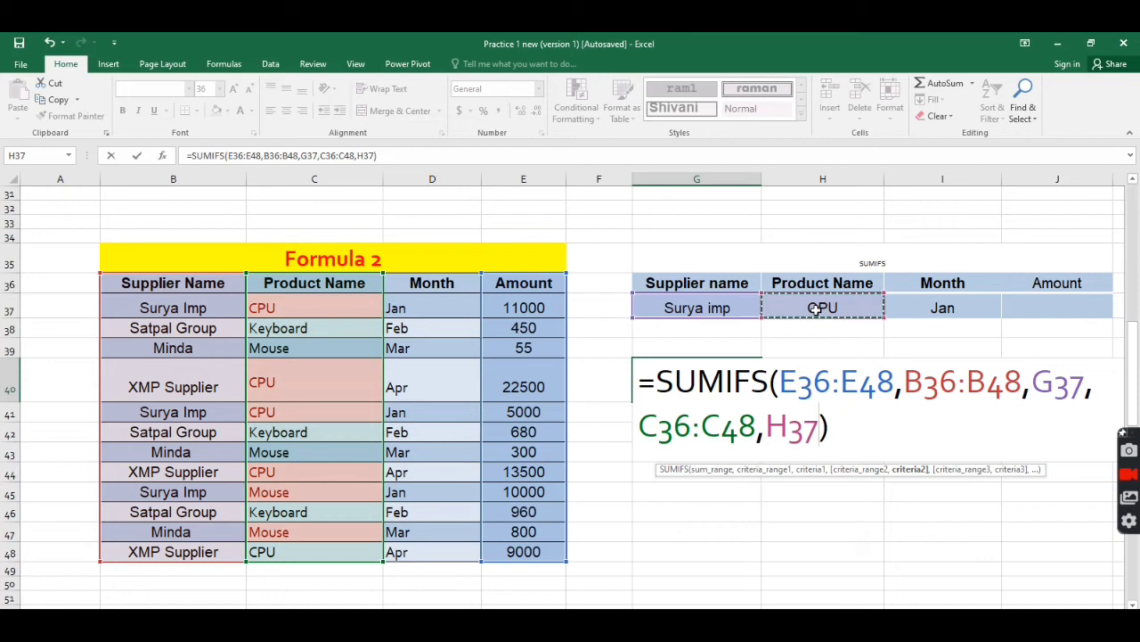
Add the Month column D36:D48 with criteria I37 as the third condition and complete the formula
{"action": "type", "text": ","}
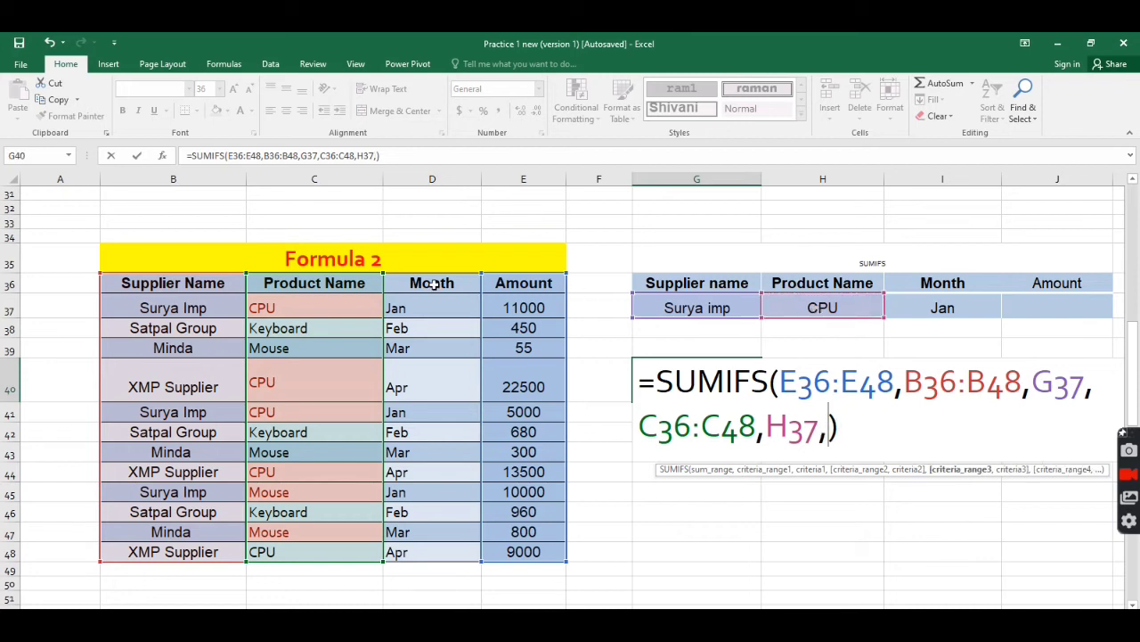
{"action": "left_click_drag", "start_coordinate": [432, 284], "coordinate": [434, 550]}
{"action": "type", "text": ","}
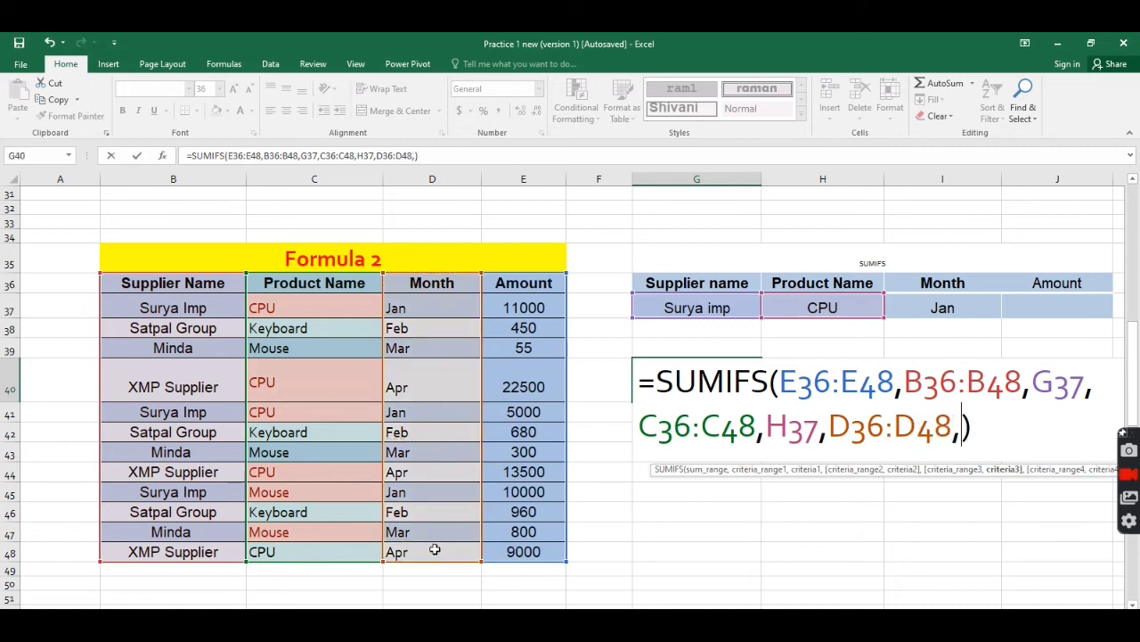
{"action": "left_click", "coordinate": [940, 307]}
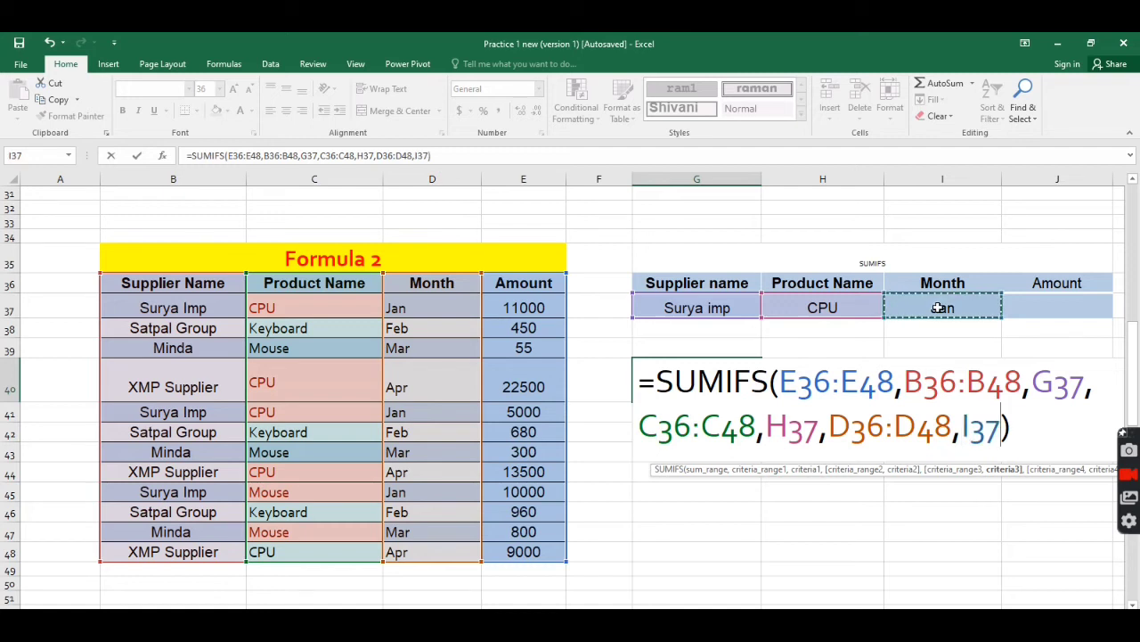
{"action": "type", "text": ")"}
{"action": "key", "text": "Return"}
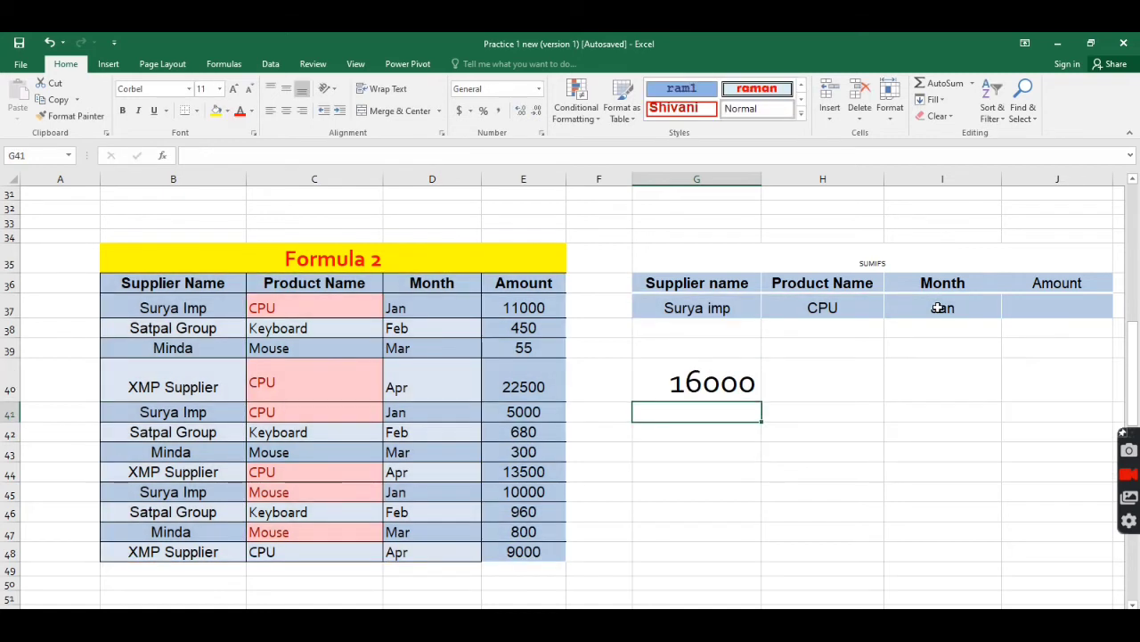
Try the Month criterion feb in I37, and replace it with apr
{"action": "left_click", "coordinate": [700, 307]}
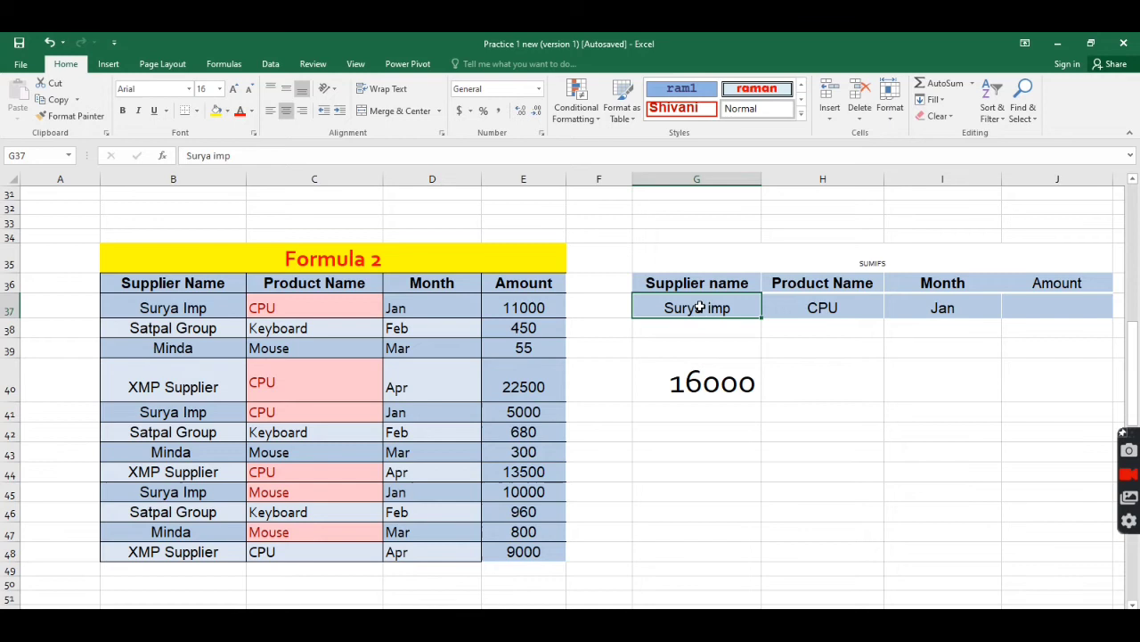
{"action": "left_click", "coordinate": [837, 305]}
{"action": "left_click", "coordinate": [950, 311]}
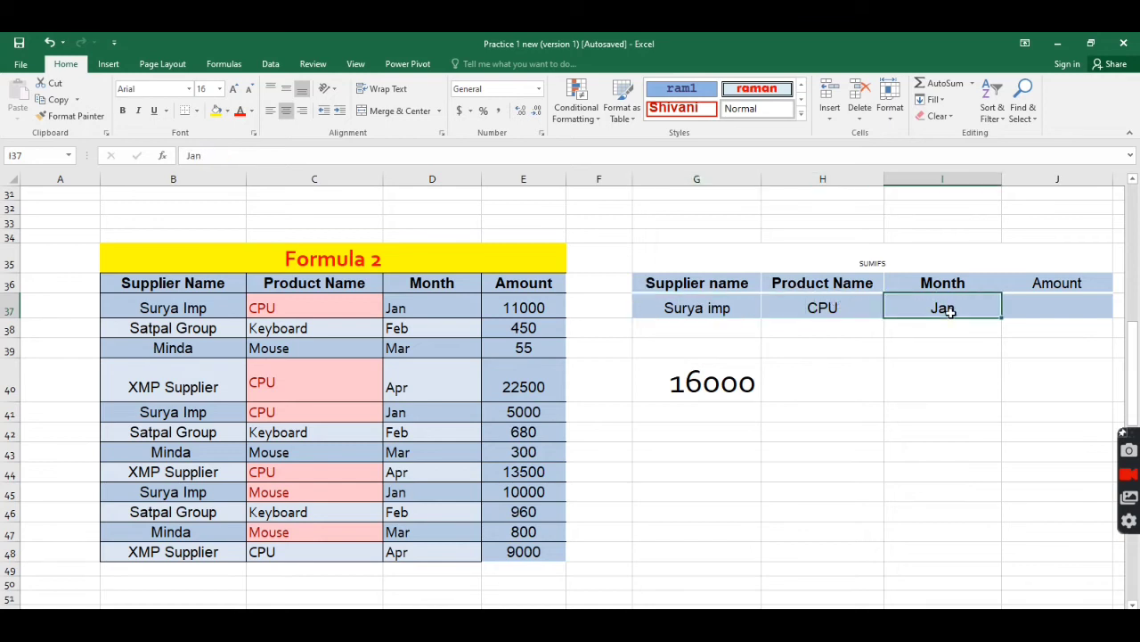
{"action": "type", "text": "fe"}
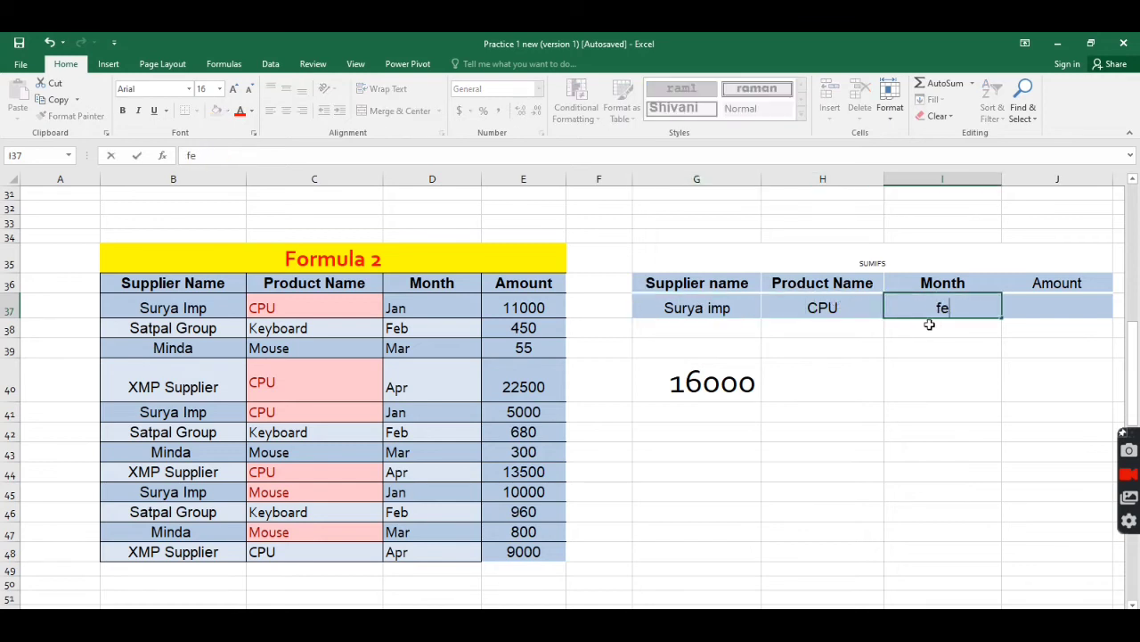
{"action": "type", "text": "n"}
{"action": "key", "text": "BackSpace"}
{"action": "type", "text": "b"}
{"action": "key", "text": "Return"}
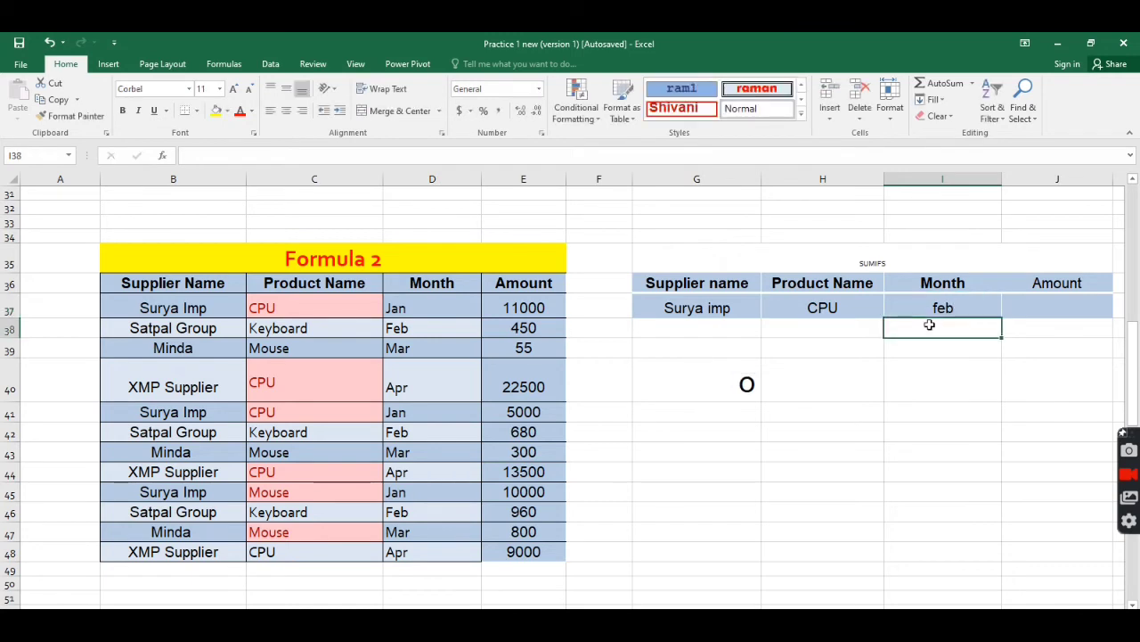
{"action": "left_click", "coordinate": [932, 300]}
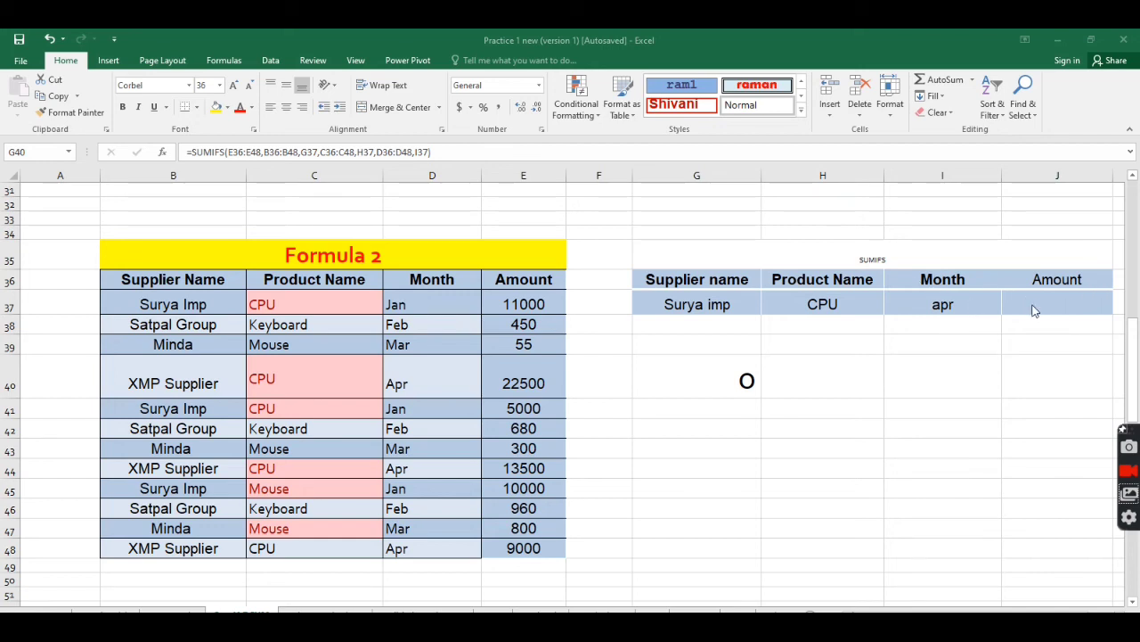
Go to the Formula 3 table and its DSUM block, starting at row 78
{"action": "left_click", "coordinate": [196, 488]}
{"action": "key", "text": "Down"}
{"action": "key", "text": "Down"}
{"action": "key", "text": "Down"}
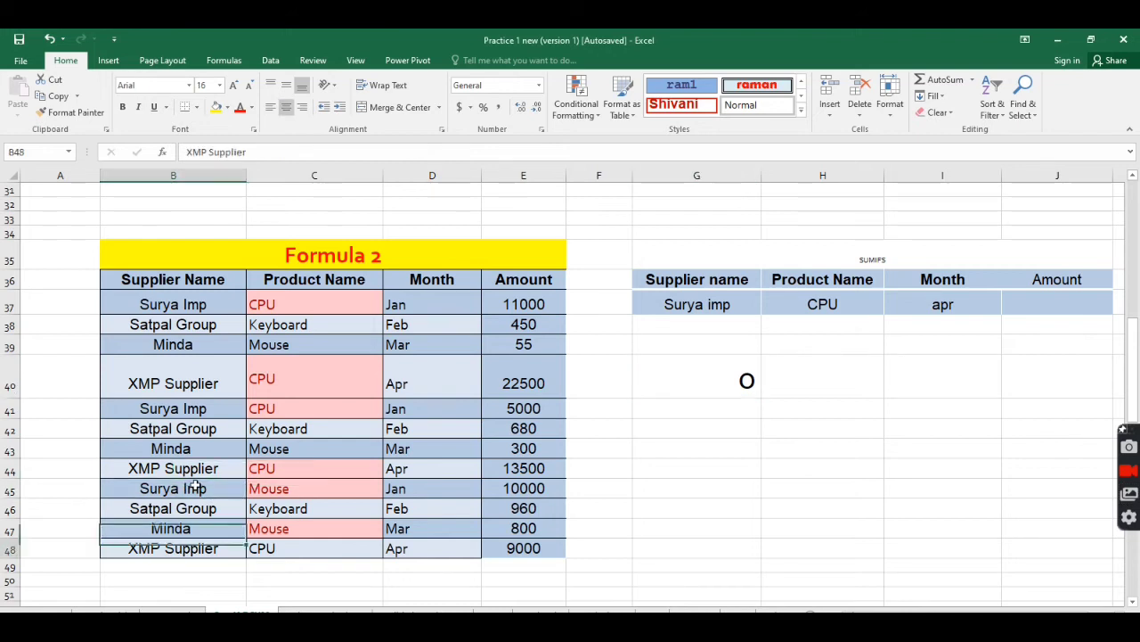
{"action": "key", "text": "ctrl+Down"}
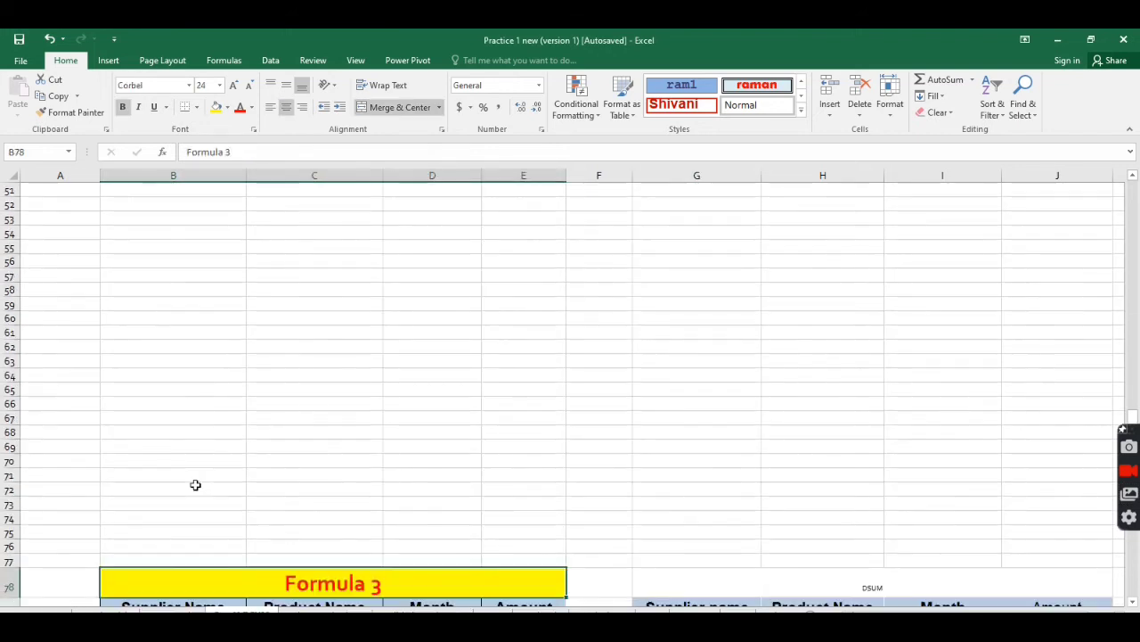
{"action": "key", "text": "Down"}
{"action": "key", "text": "Down"}
{"action": "key", "text": "Down"}
{"action": "key", "text": "Down"}
{"action": "key", "text": "Down"}
{"action": "key", "text": "Down"}
{"action": "key", "text": "Down"}
{"action": "key", "text": "Down"}
{"action": "key", "text": "Down"}
{"action": "key", "text": "Down"}
{"action": "key", "text": "Down"}
{"action": "key", "text": "Down"}
{"action": "key", "text": "Down"}
{"action": "key", "text": "Down"}
{"action": "key", "text": "Down"}
{"action": "key", "text": "Down"}
{"action": "key", "text": "Down"}
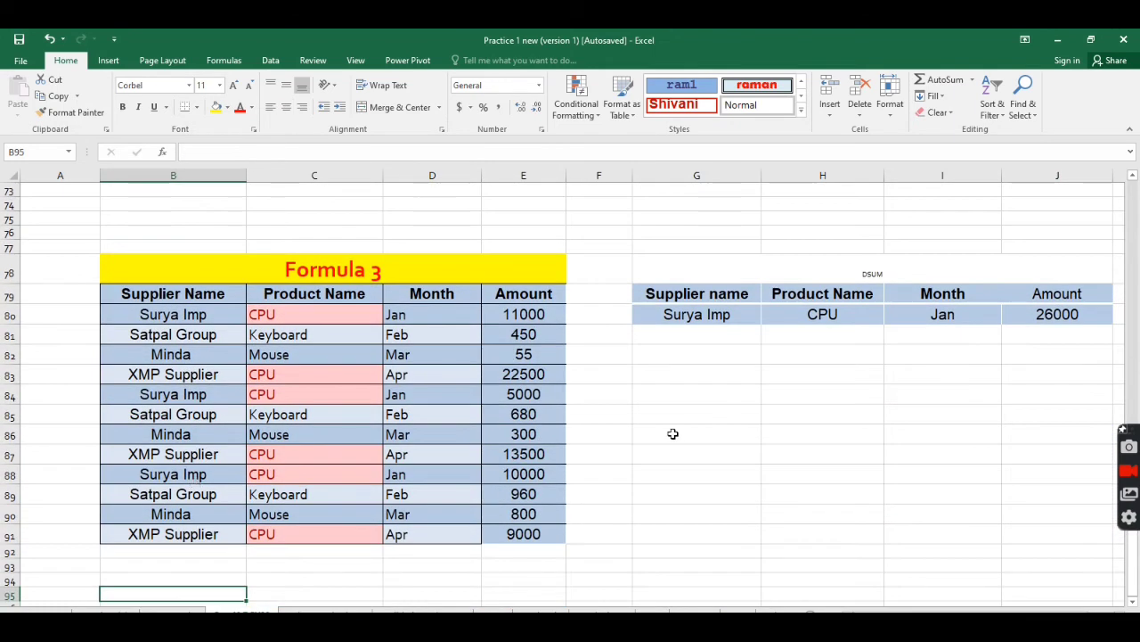
Examine the DSUM block's headers in row 79: Supplier name, Product Name, Month and Amount
{"action": "left_click", "coordinate": [680, 297]}
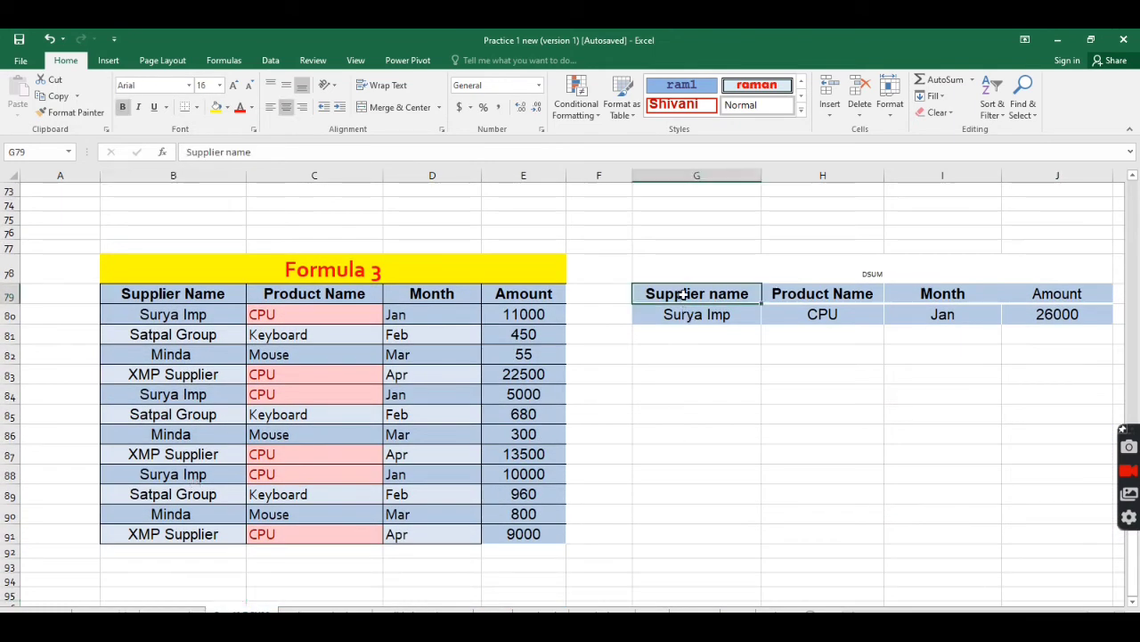
{"action": "left_click", "coordinate": [805, 295]}
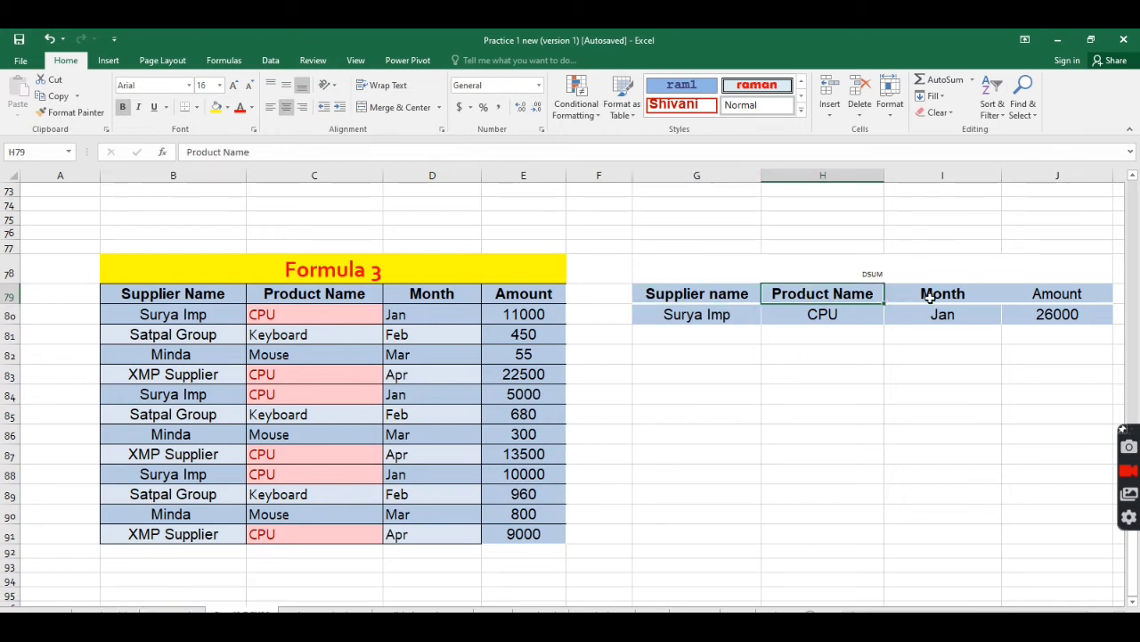
{"action": "left_click", "coordinate": [929, 297]}
{"action": "left_click", "coordinate": [1042, 293]}
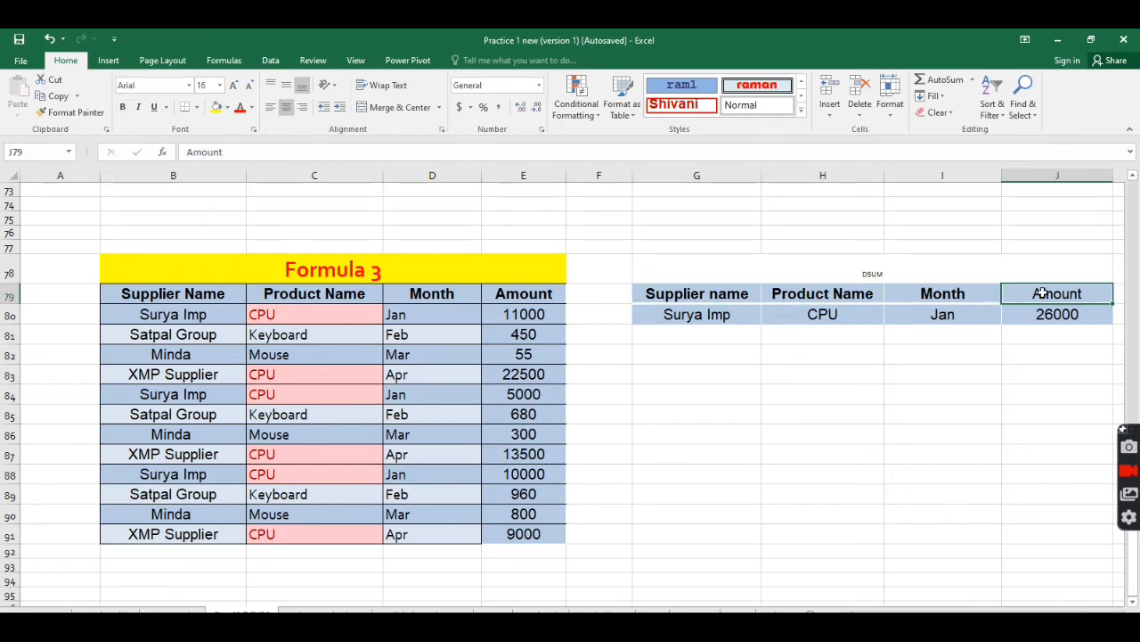
{"action": "left_click", "coordinate": [691, 294]}
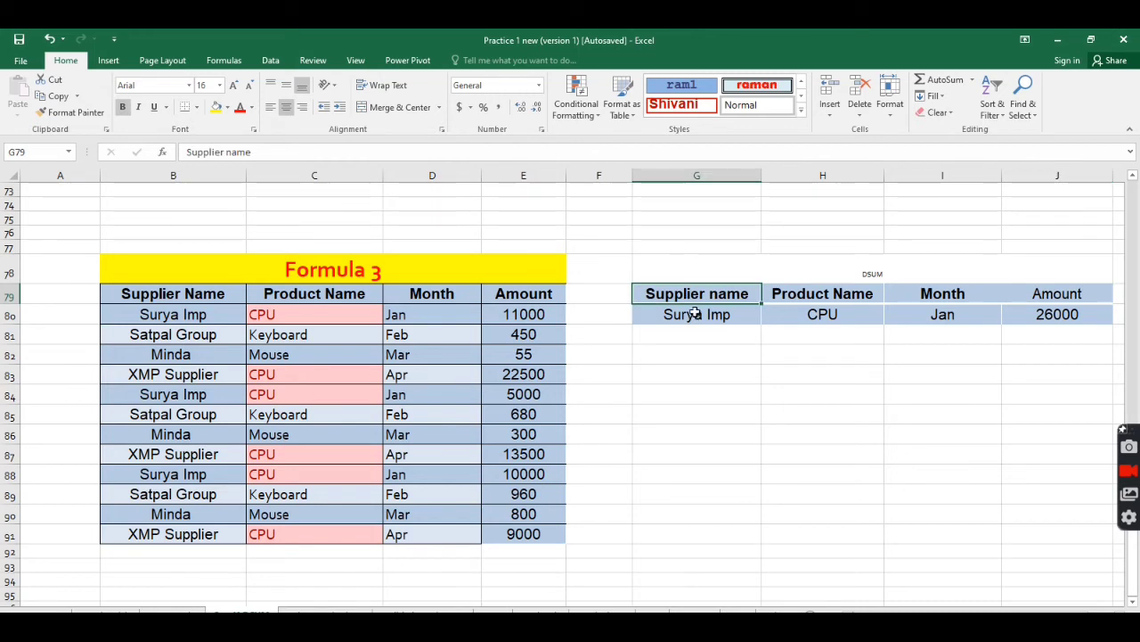
{"action": "left_click", "coordinate": [825, 296]}
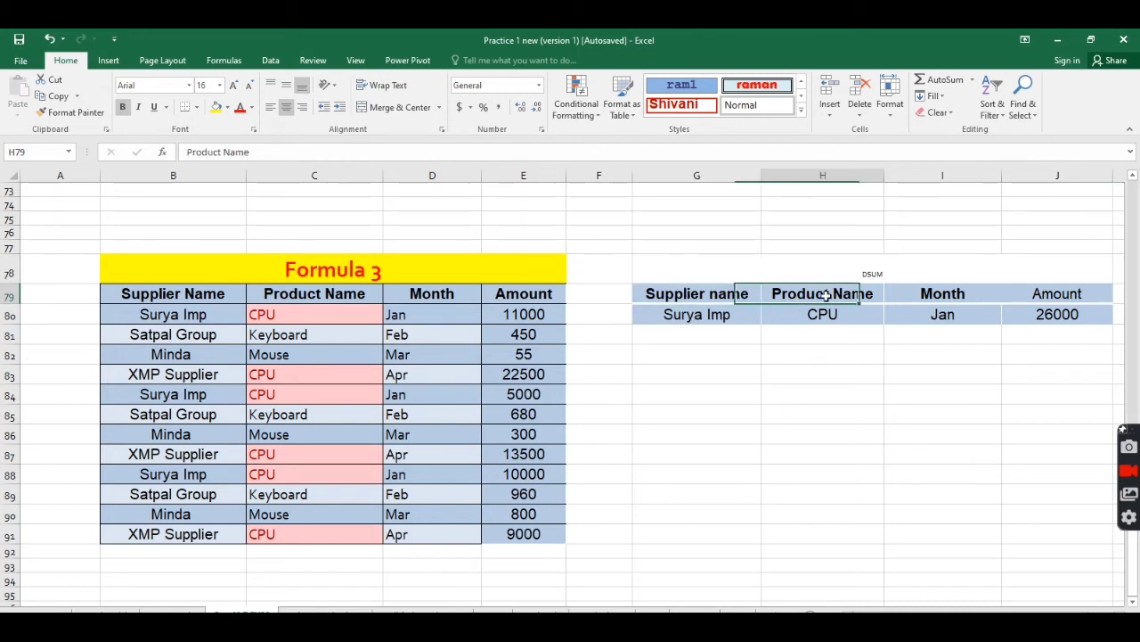
{"action": "left_click", "coordinate": [953, 297]}
{"action": "left_click", "coordinate": [1039, 296]}
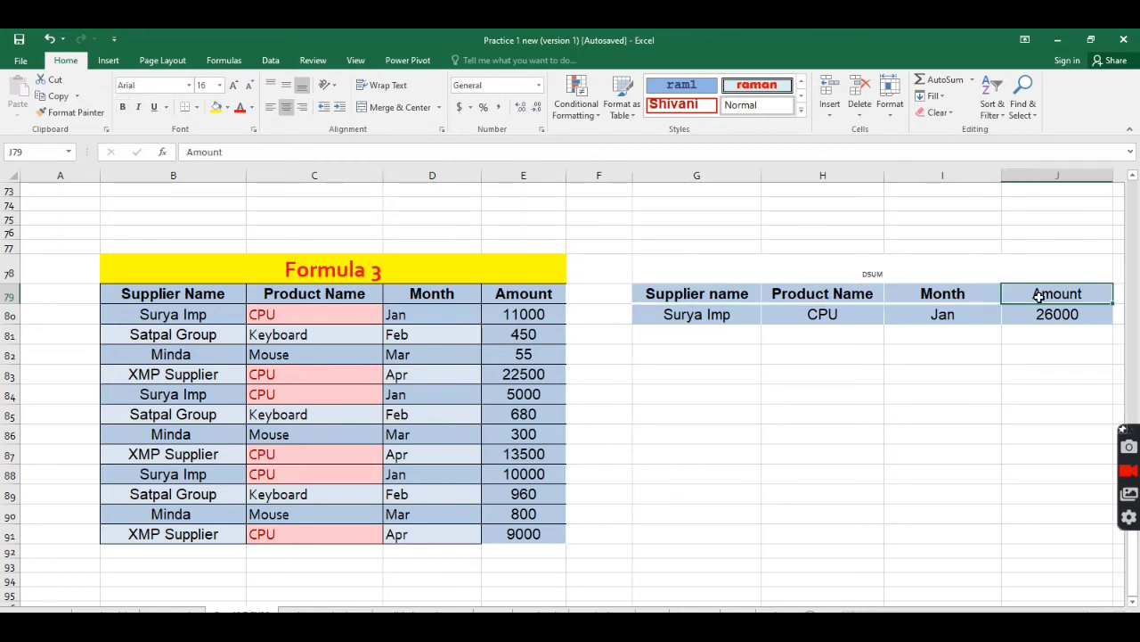
Examine the DSUM criteria cells for supplier, product and month in G80:I80
{"action": "left_click", "coordinate": [700, 317]}
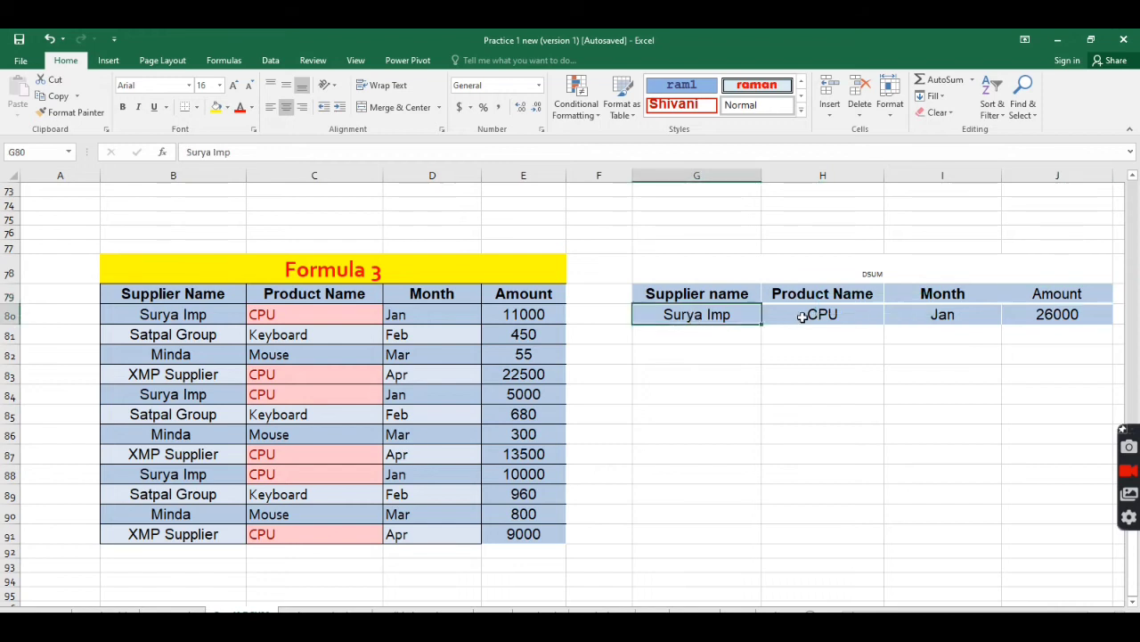
{"action": "left_click", "coordinate": [802, 316]}
{"action": "left_click", "coordinate": [928, 315]}
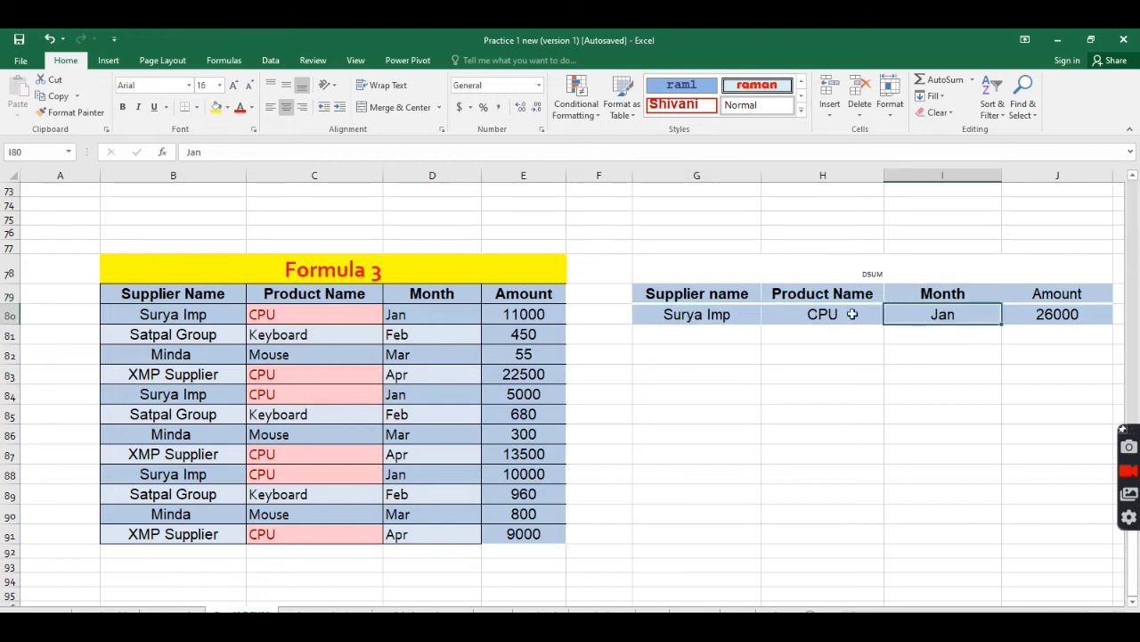
Open data validation for the supplier criteria cell G80 and allow a List
{"action": "left_click", "coordinate": [680, 318]}
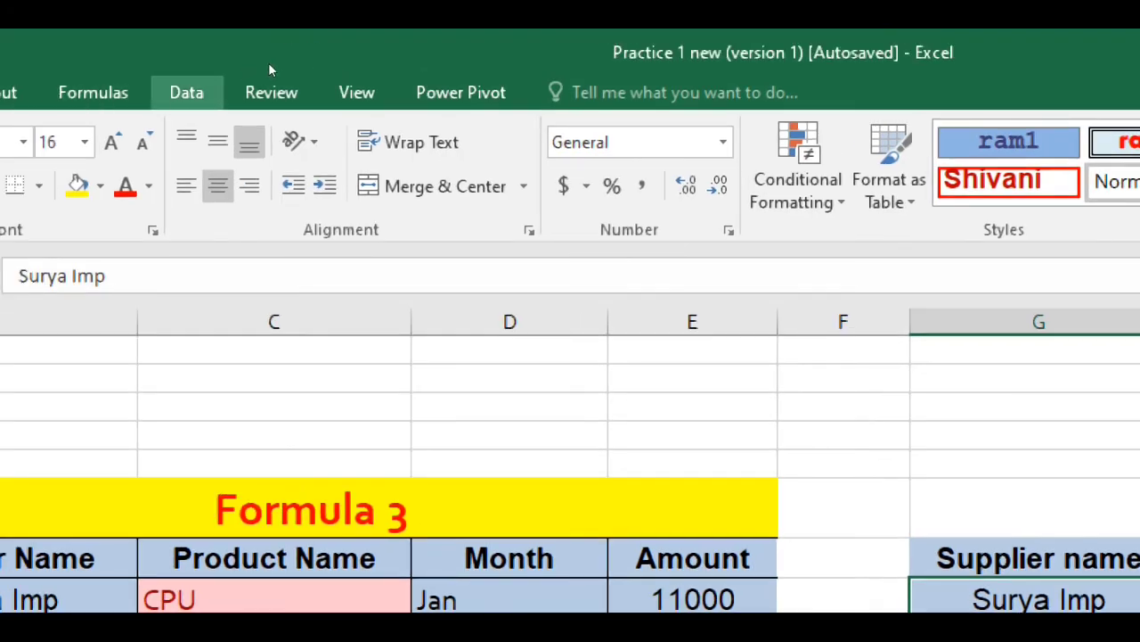
{"action": "left_click", "coordinate": [187, 93]}
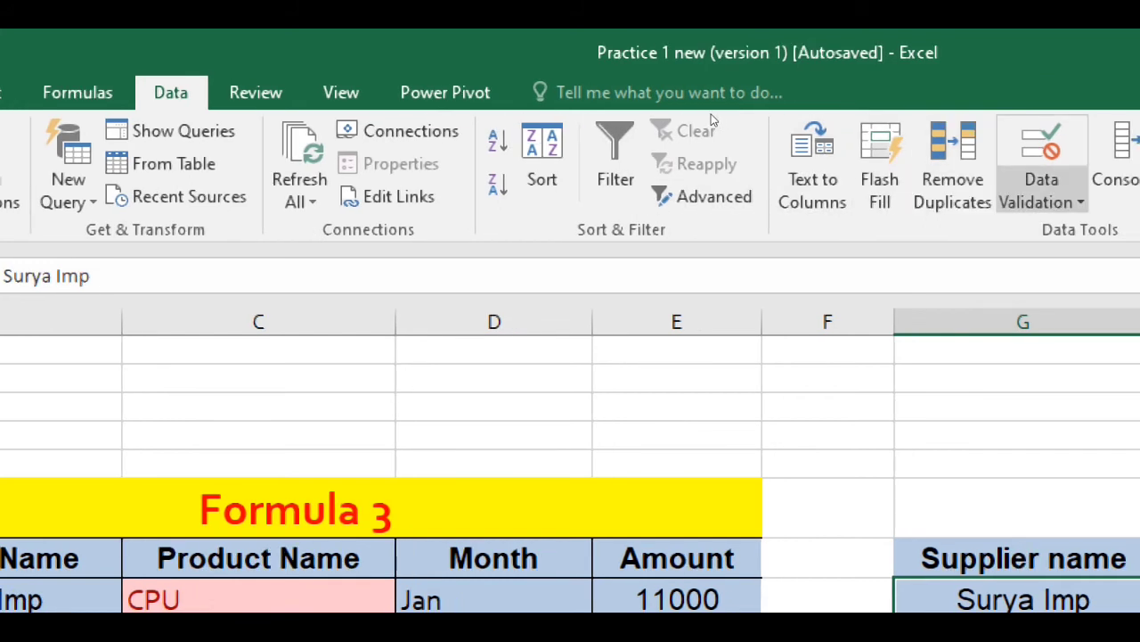
{"action": "left_click", "coordinate": [1042, 194]}
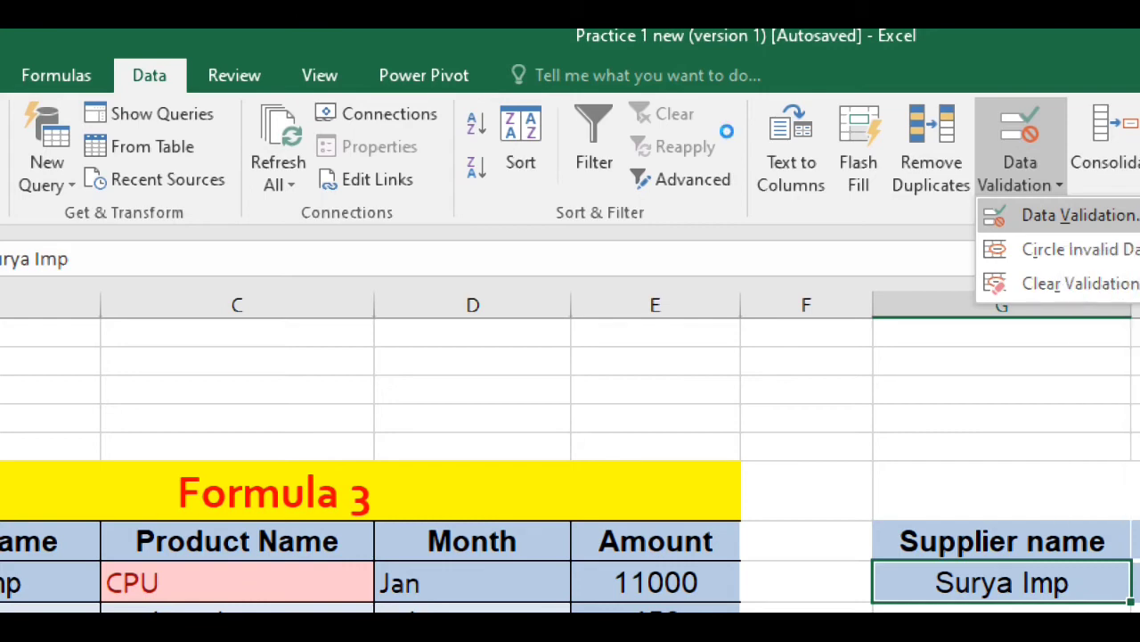
{"action": "key", "text": "Return"}
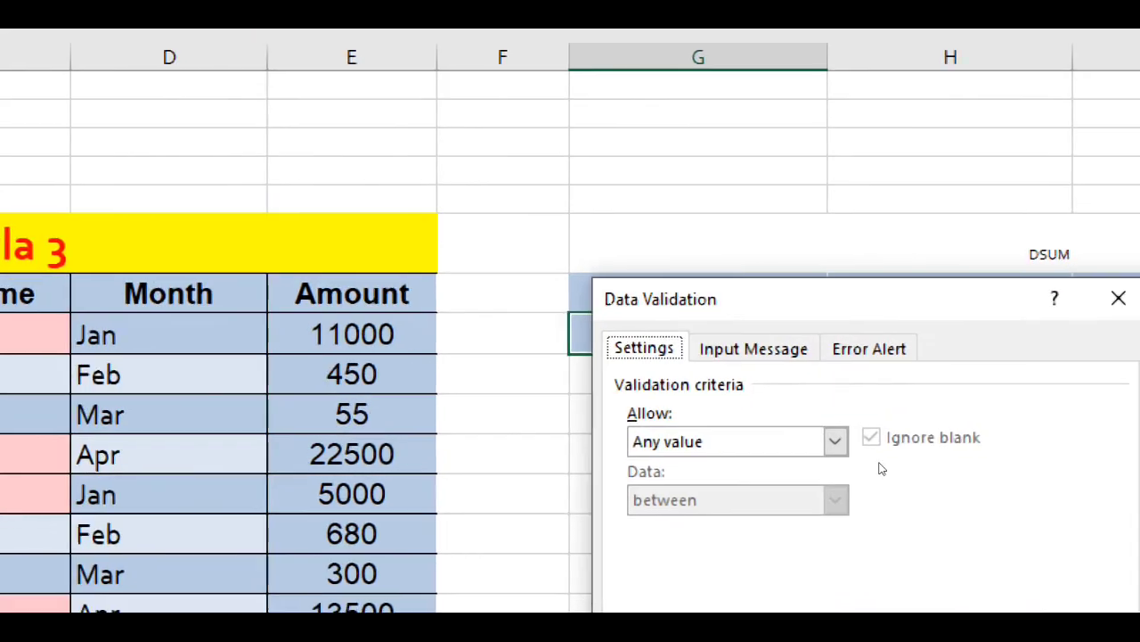
{"action": "left_click", "coordinate": [1062, 569]}
{"action": "key", "text": "Down"}
{"action": "key", "text": "Down"}
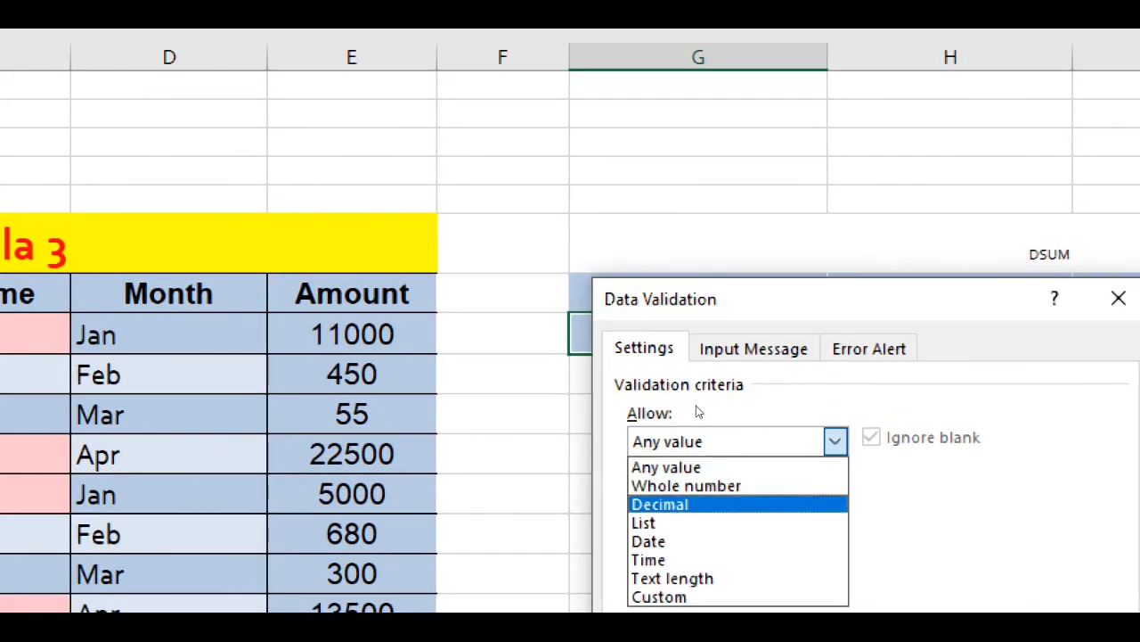
{"action": "key", "text": "Down"}
{"action": "key", "text": "Return"}
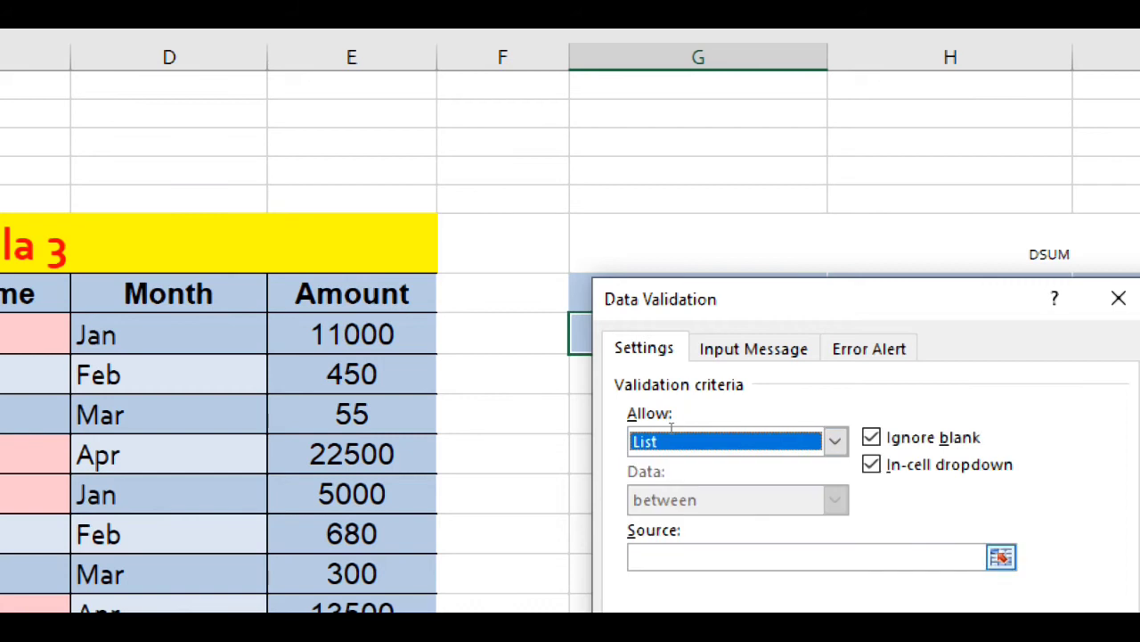
Set the list source to the Supplier Name cells B80:B91, apply the validation and display G80's dropdown choices
{"action": "left_click", "coordinate": [766, 557]}
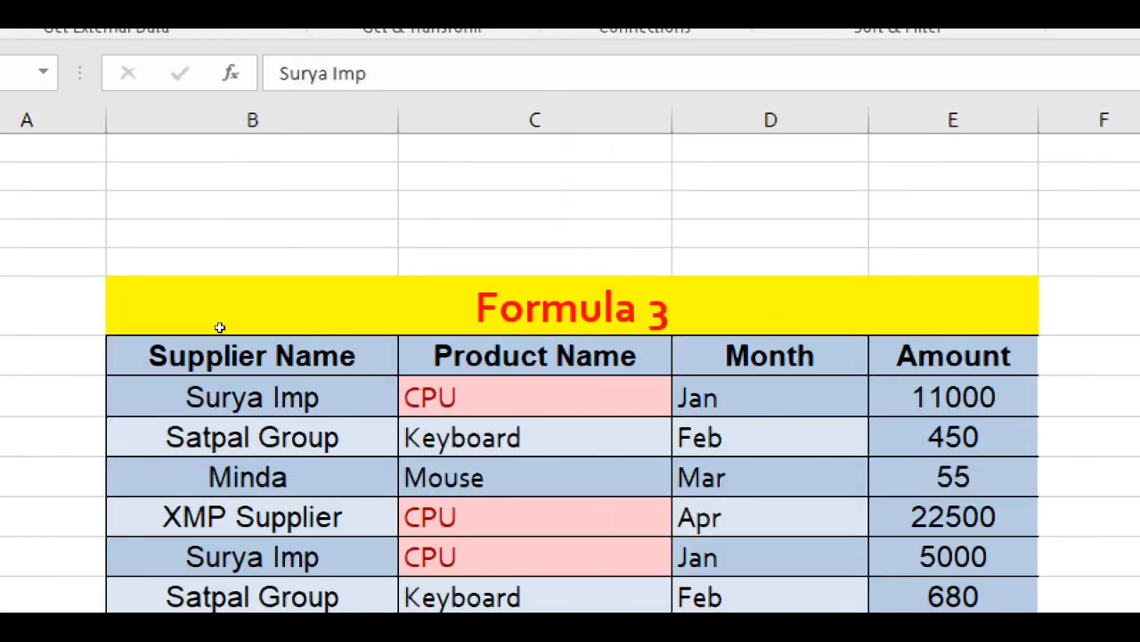
{"action": "left_click", "coordinate": [241, 397]}
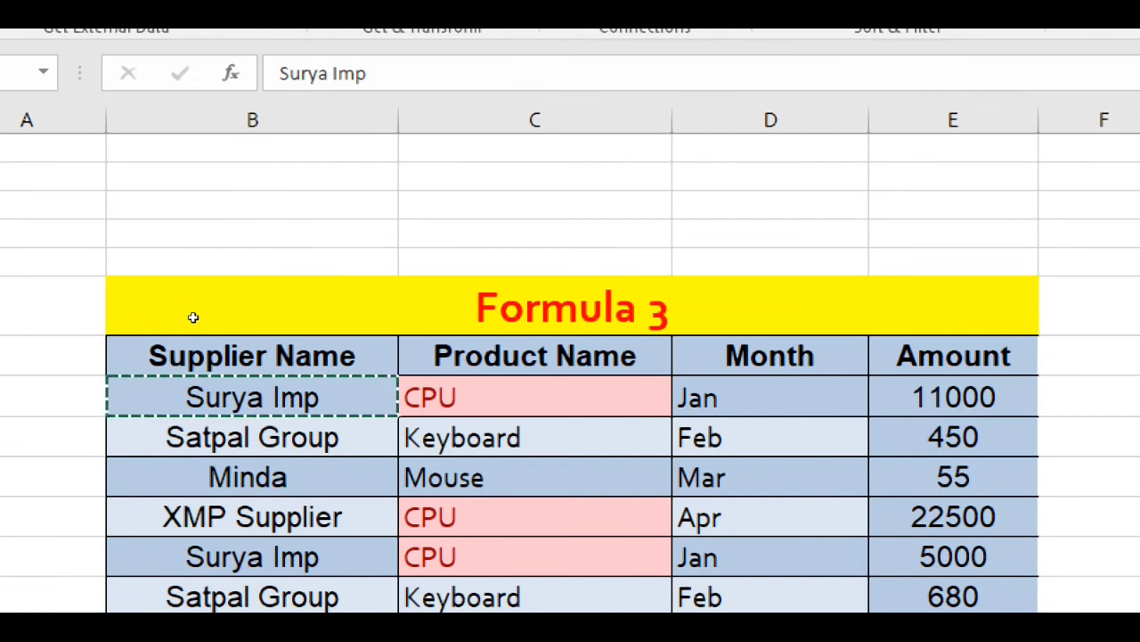
{"action": "key", "text": "shift+Down"}
{"action": "key", "text": "shift+Down"}
{"action": "key", "text": "shift+Down"}
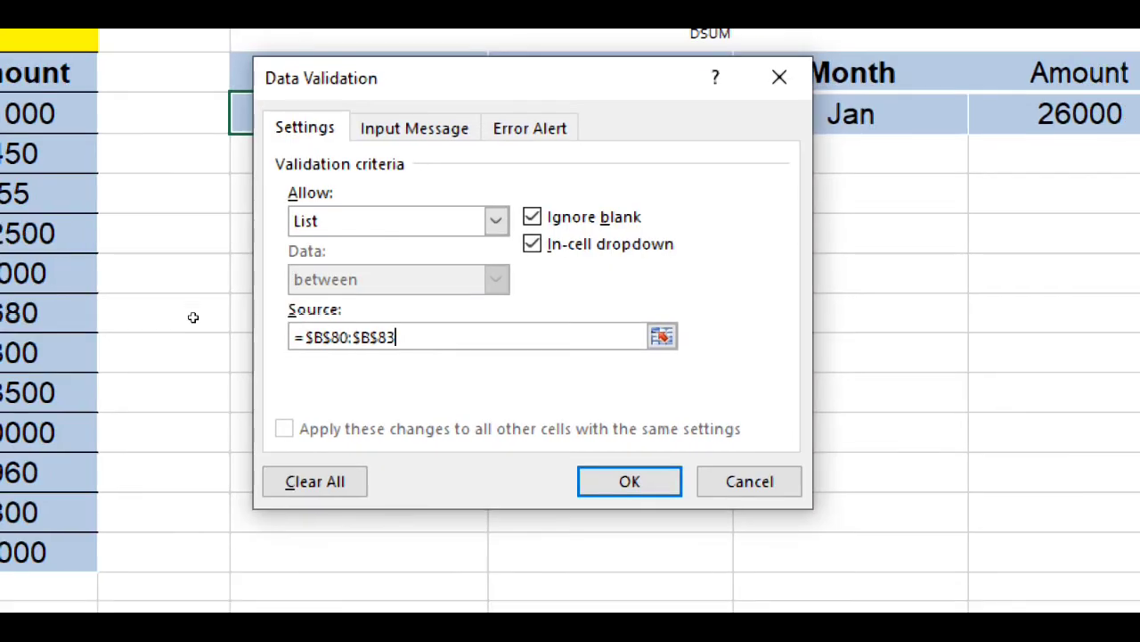
{"action": "key", "text": "shift+Down"}
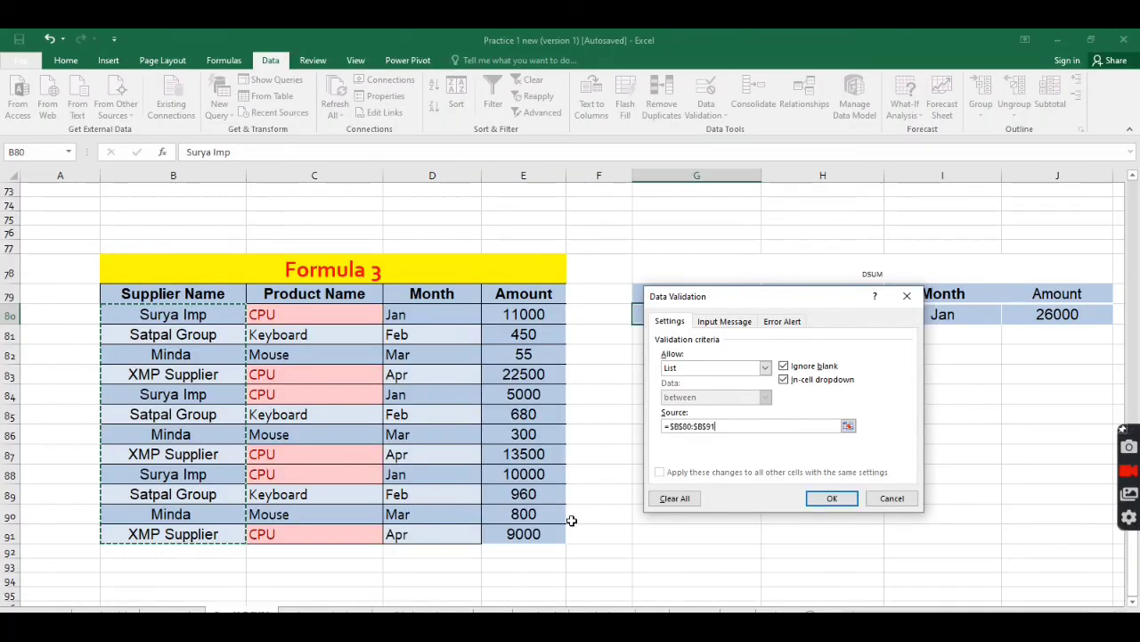
{"action": "key", "text": "Return"}
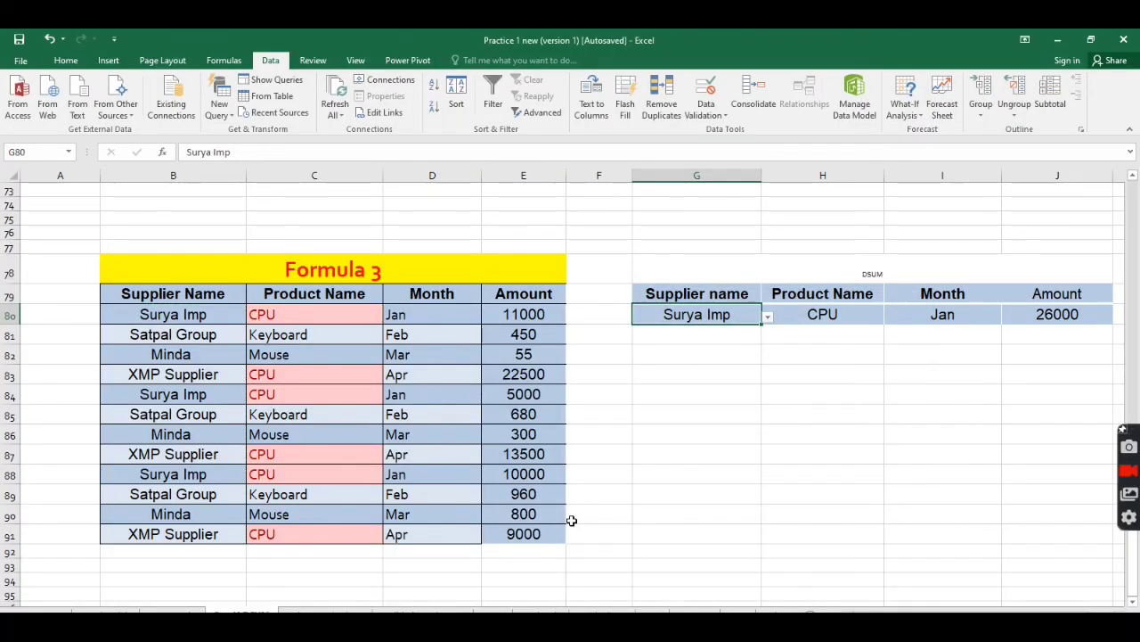
{"action": "left_click", "coordinate": [767, 318]}
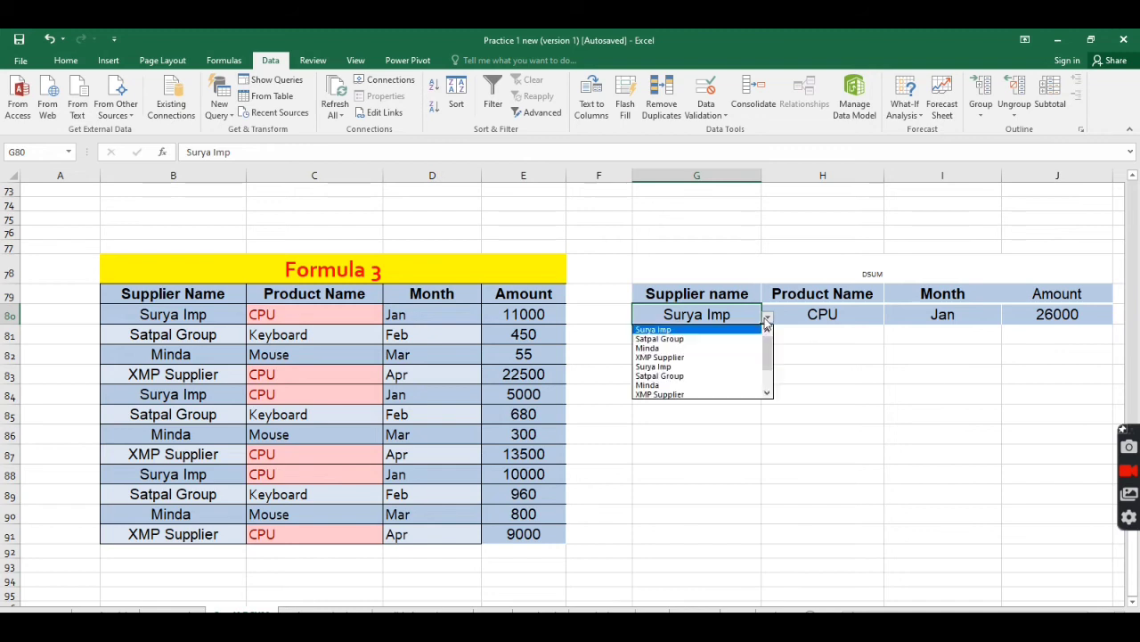
Add a List data validation to the product criteria cell H80, using C80:C91 as its source
{"action": "left_click", "coordinate": [820, 312]}
{"action": "left_click", "coordinate": [821, 311]}
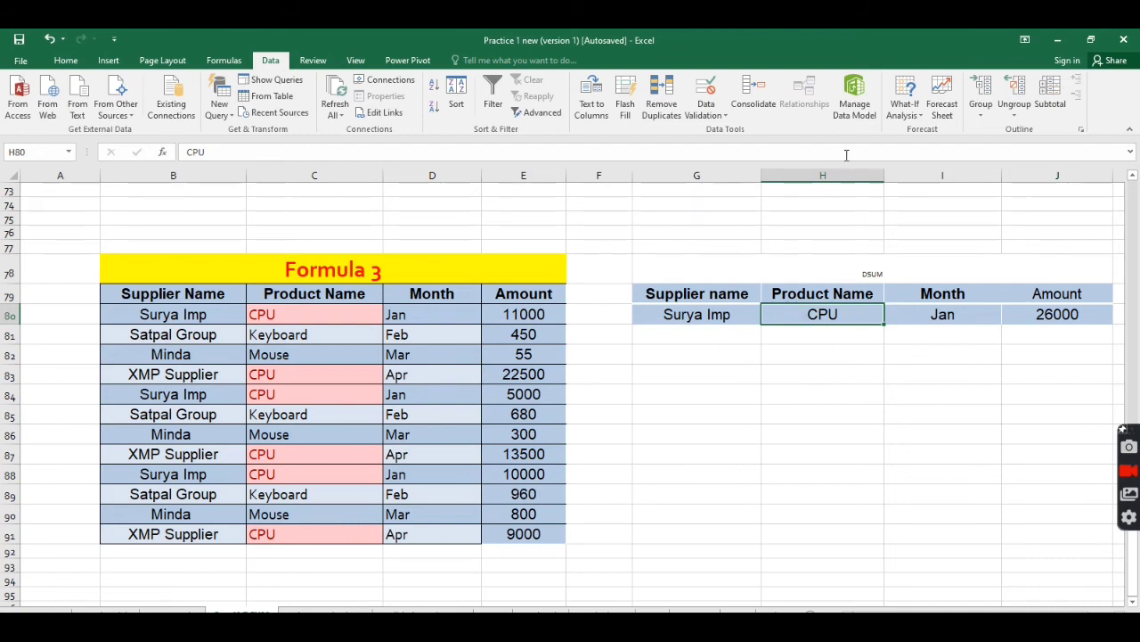
{"action": "left_click", "coordinate": [710, 116]}
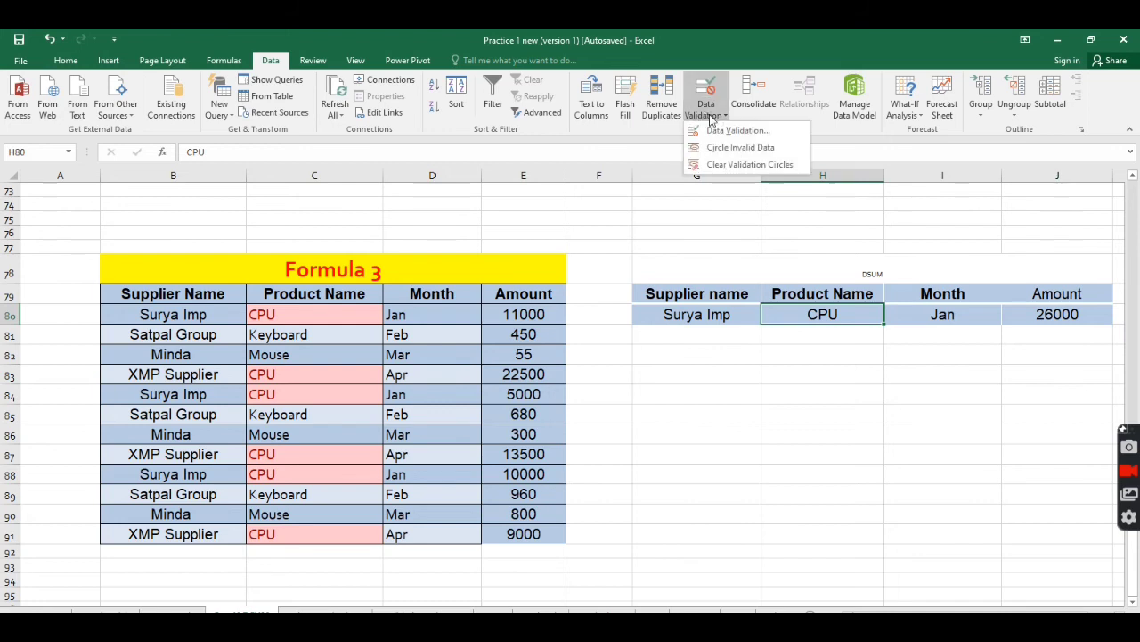
{"action": "left_click", "coordinate": [720, 130]}
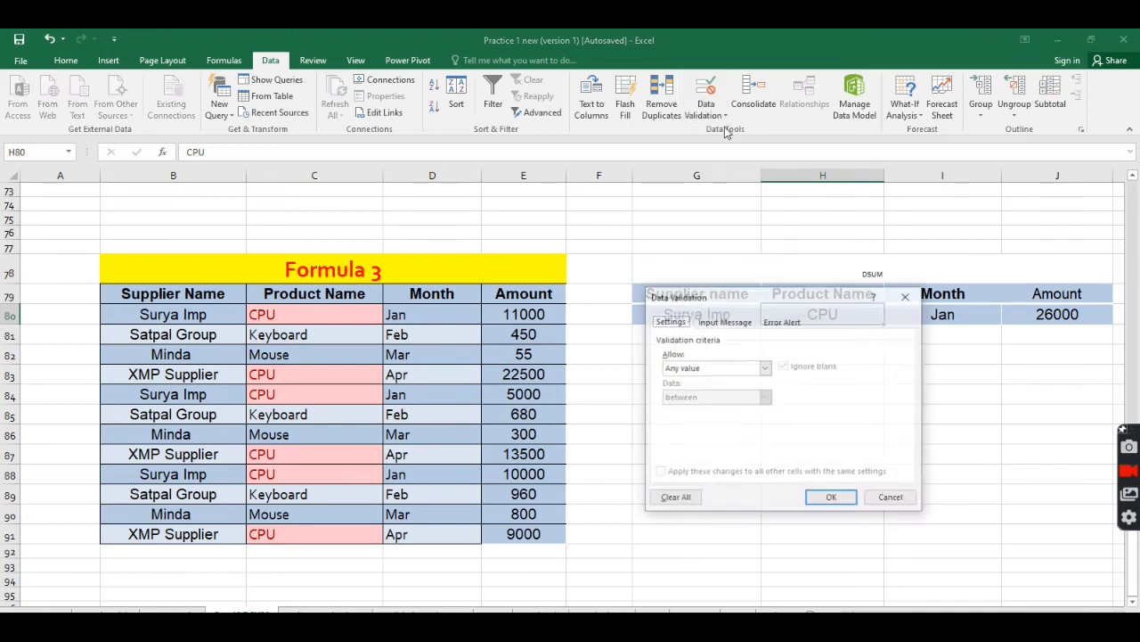
{"action": "left_click", "coordinate": [710, 369]}
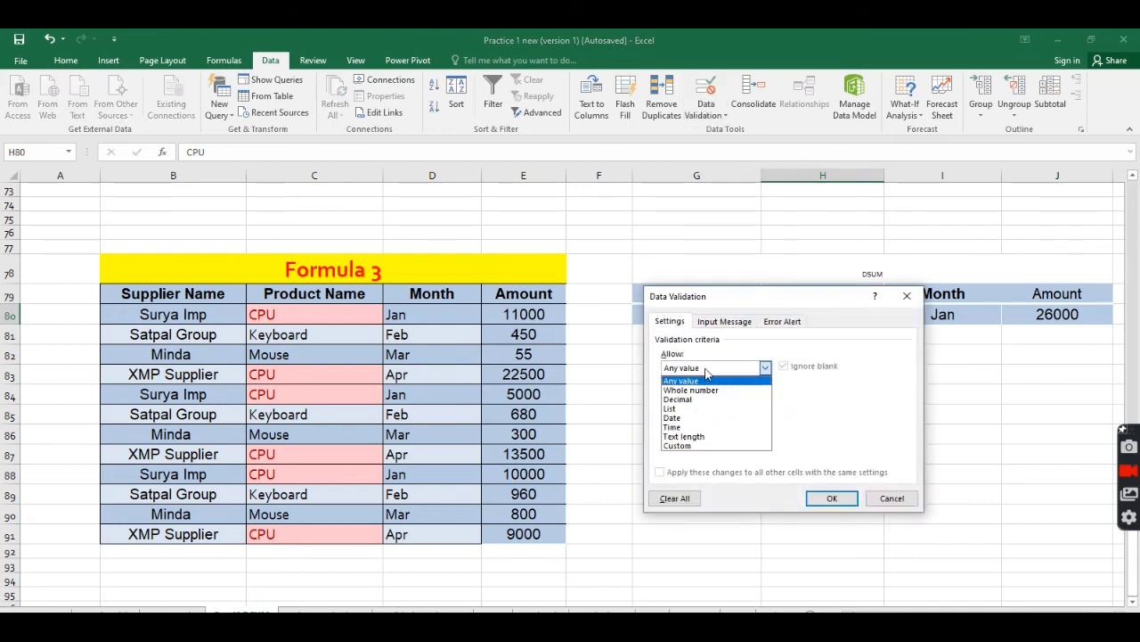
{"action": "left_click", "coordinate": [673, 410]}
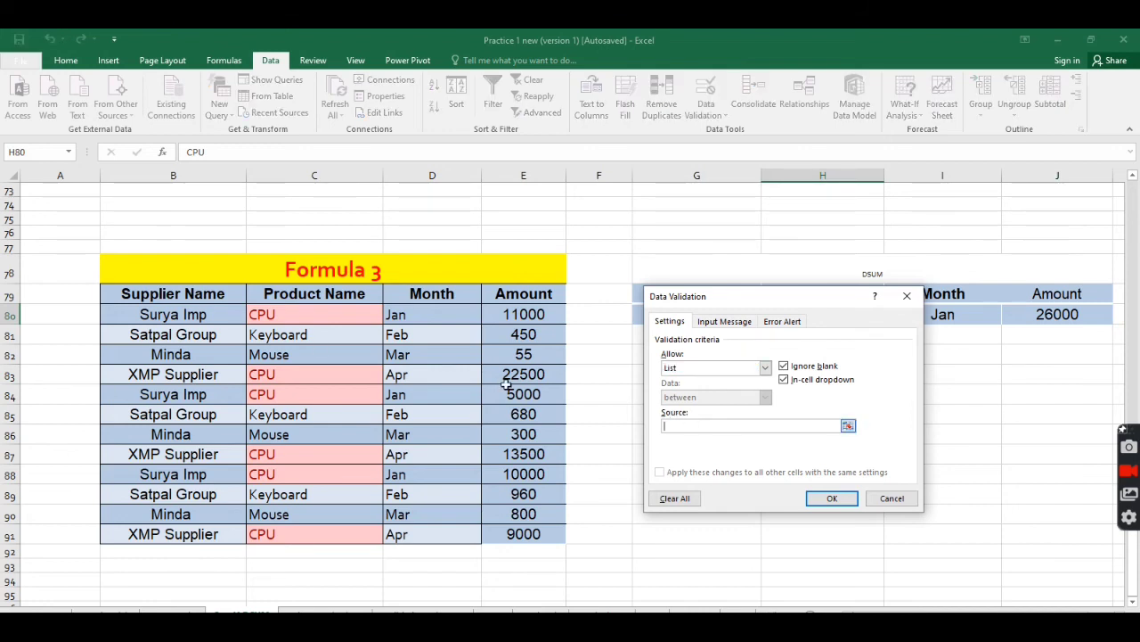
{"action": "left_click_drag", "start_coordinate": [302, 313], "coordinate": [286, 537]}
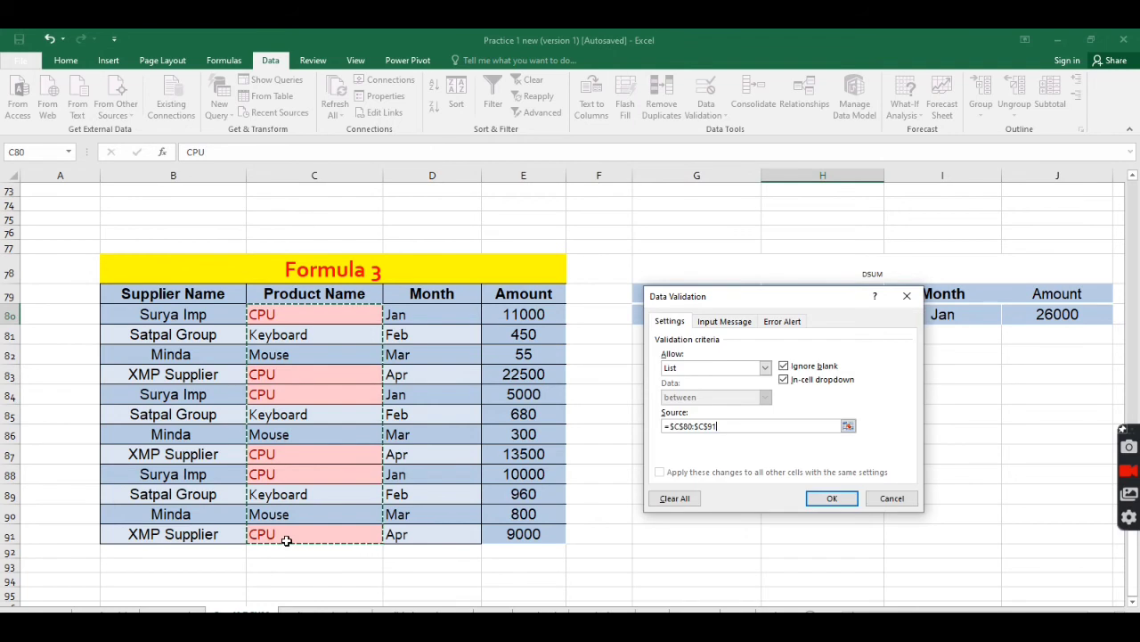
{"action": "left_click", "coordinate": [832, 498]}
Add a List data validation to the month criteria cell I80, using D80:D91 as its source
{"action": "left_click", "coordinate": [944, 313]}
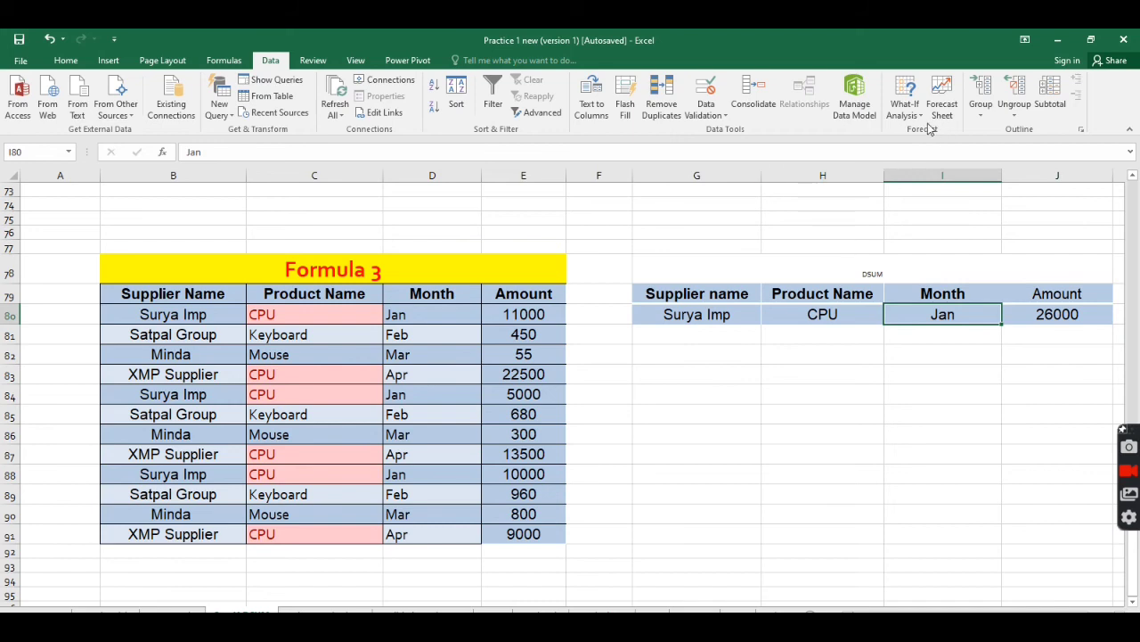
{"action": "left_click", "coordinate": [703, 111]}
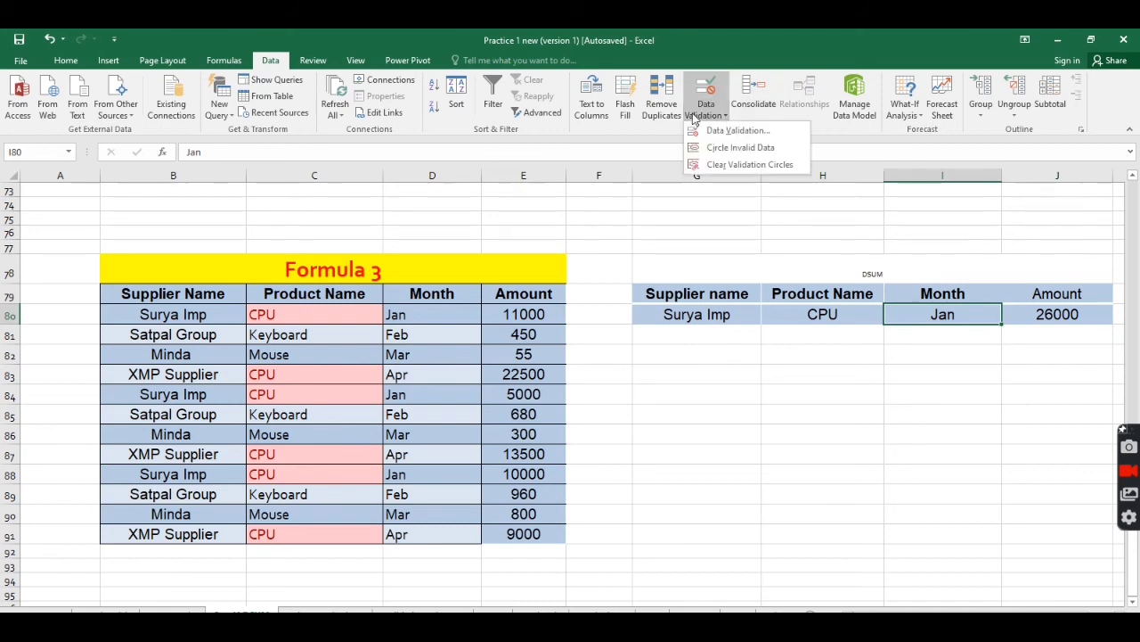
{"action": "left_click", "coordinate": [736, 131]}
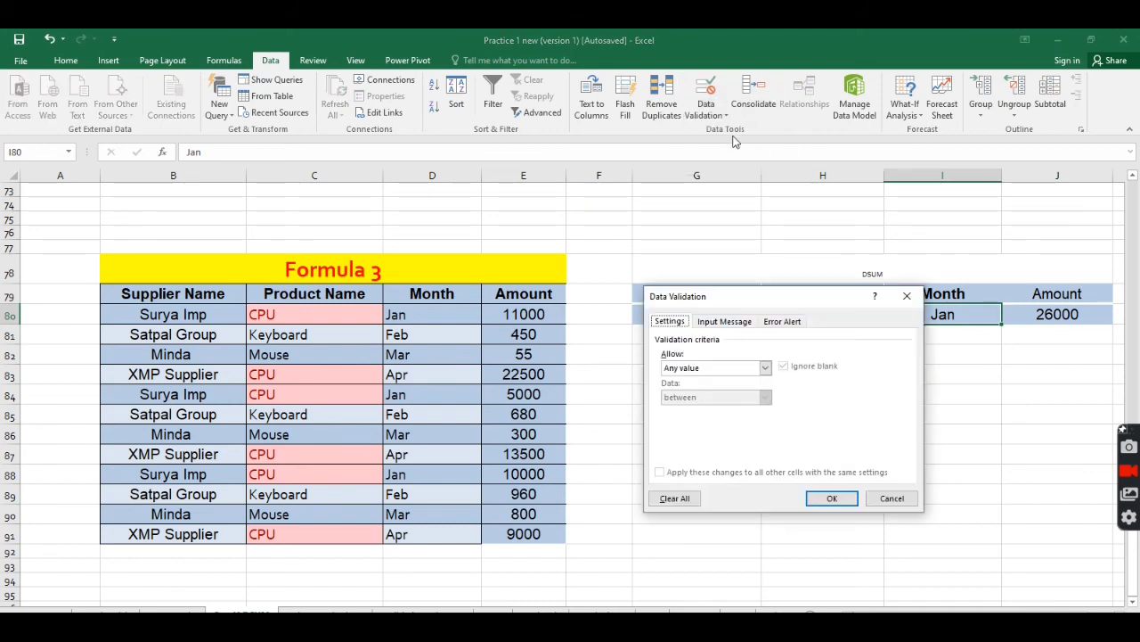
{"action": "left_click", "coordinate": [733, 370]}
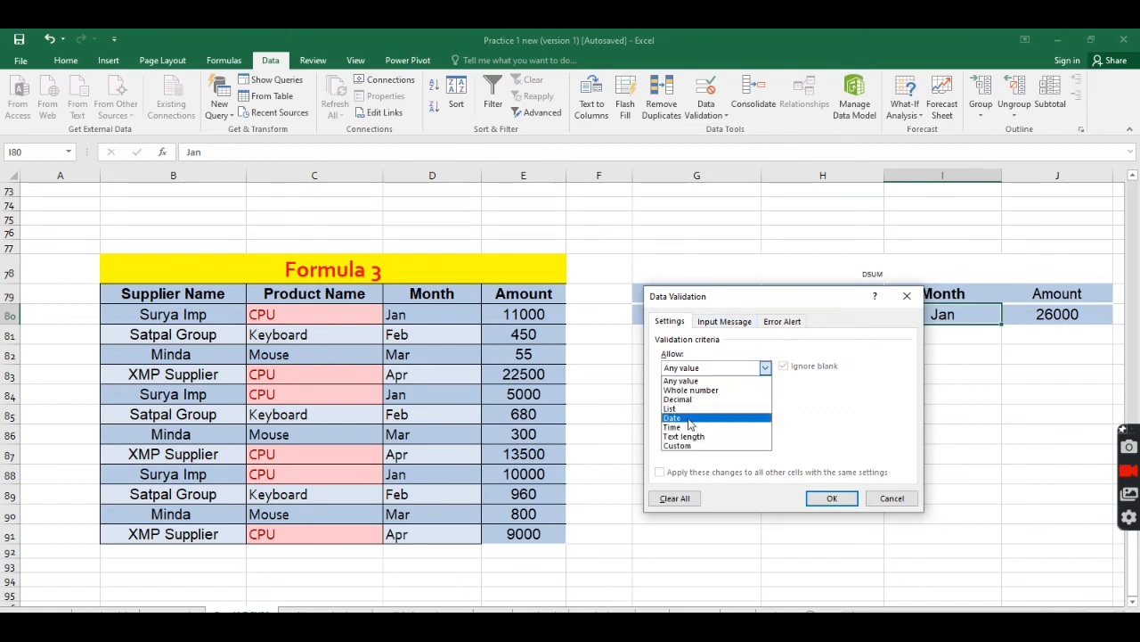
{"action": "left_click", "coordinate": [686, 412]}
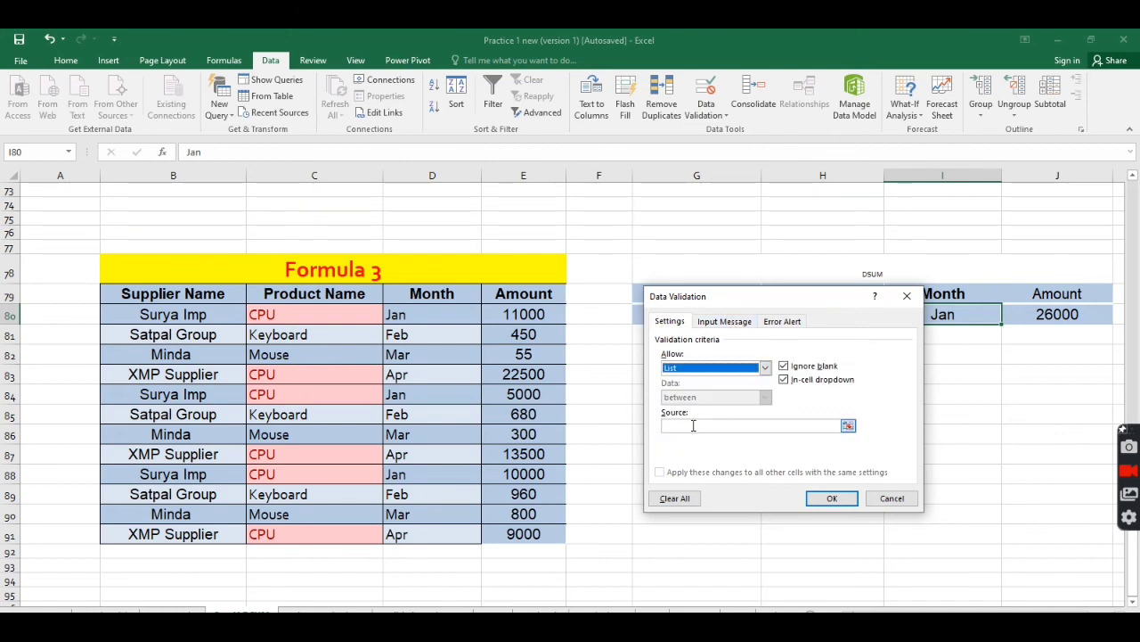
{"action": "left_click", "coordinate": [694, 425]}
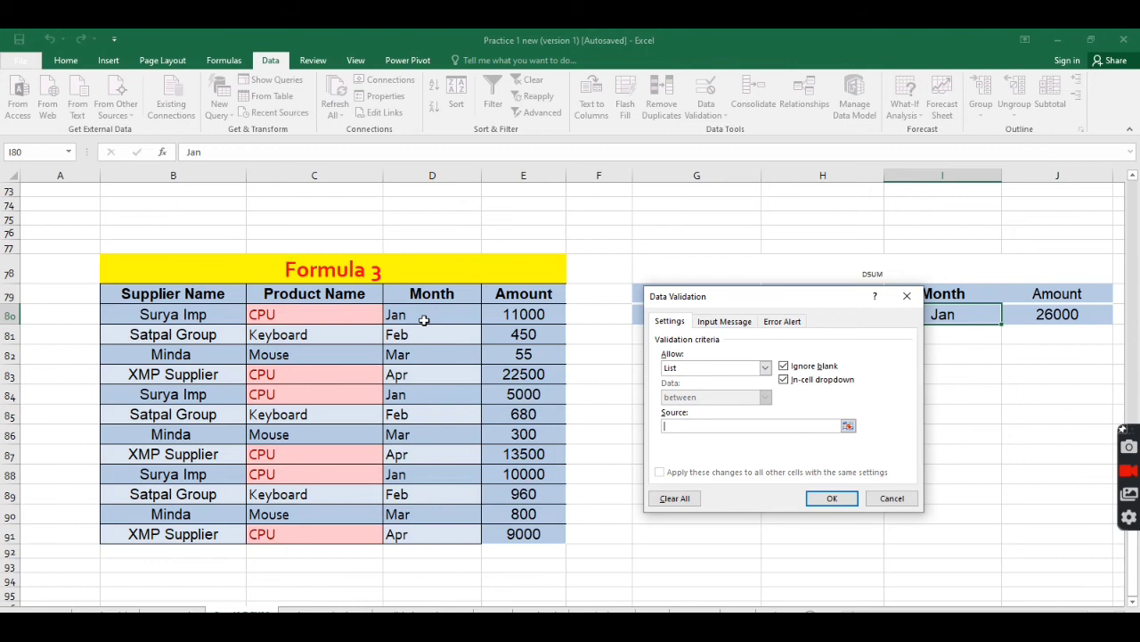
{"action": "left_click_drag", "start_coordinate": [424, 320], "coordinate": [426, 538]}
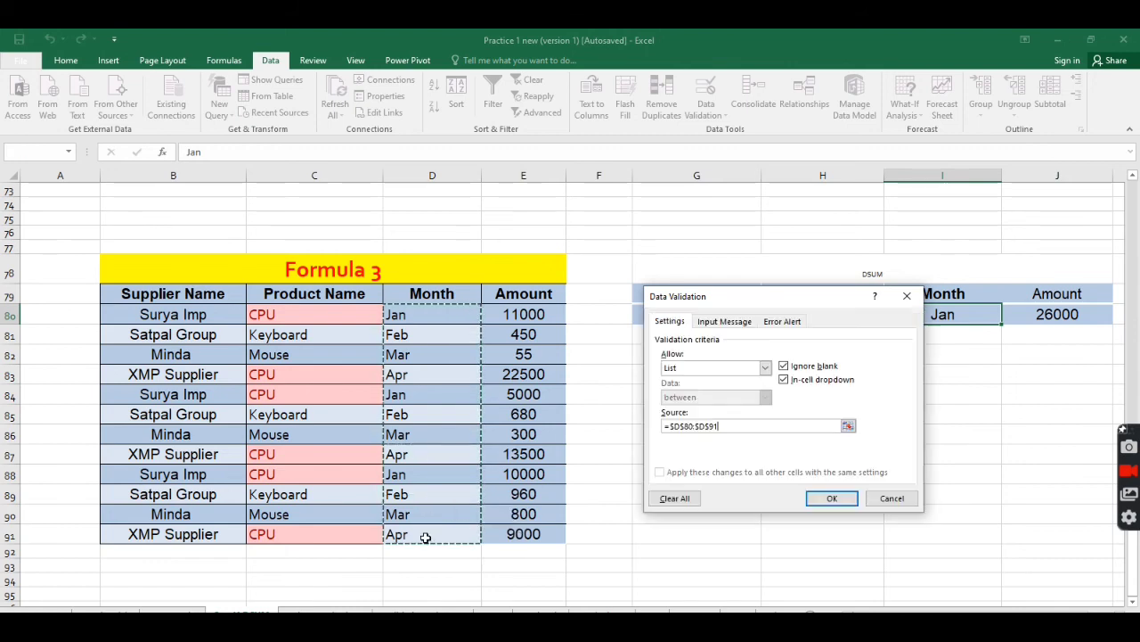
{"action": "left_click", "coordinate": [833, 498]}
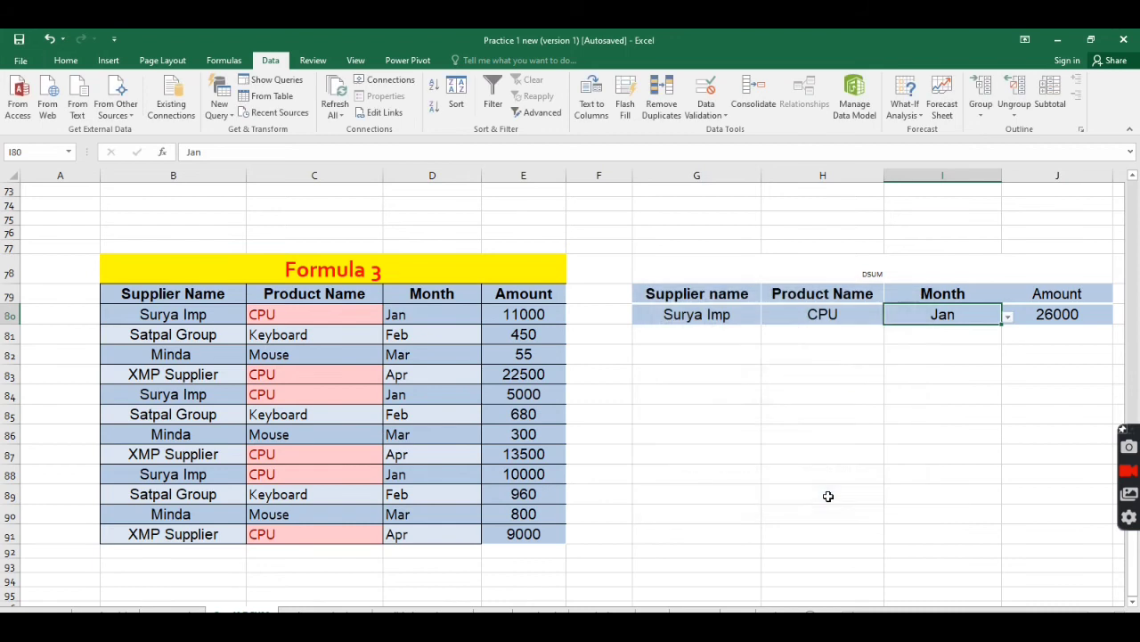
Check the supplier dropdown in G80 without changing the choice, and review the product, month and amount cells in row 80
{"action": "left_click", "coordinate": [684, 321]}
{"action": "left_click", "coordinate": [767, 319]}
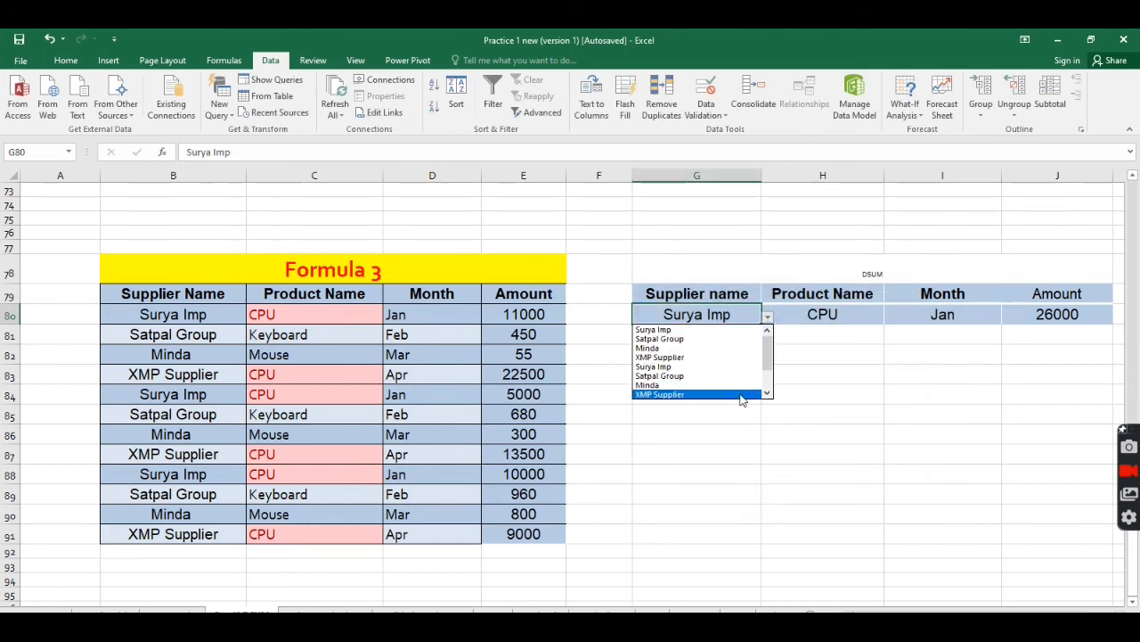
{"action": "left_click", "coordinate": [789, 403]}
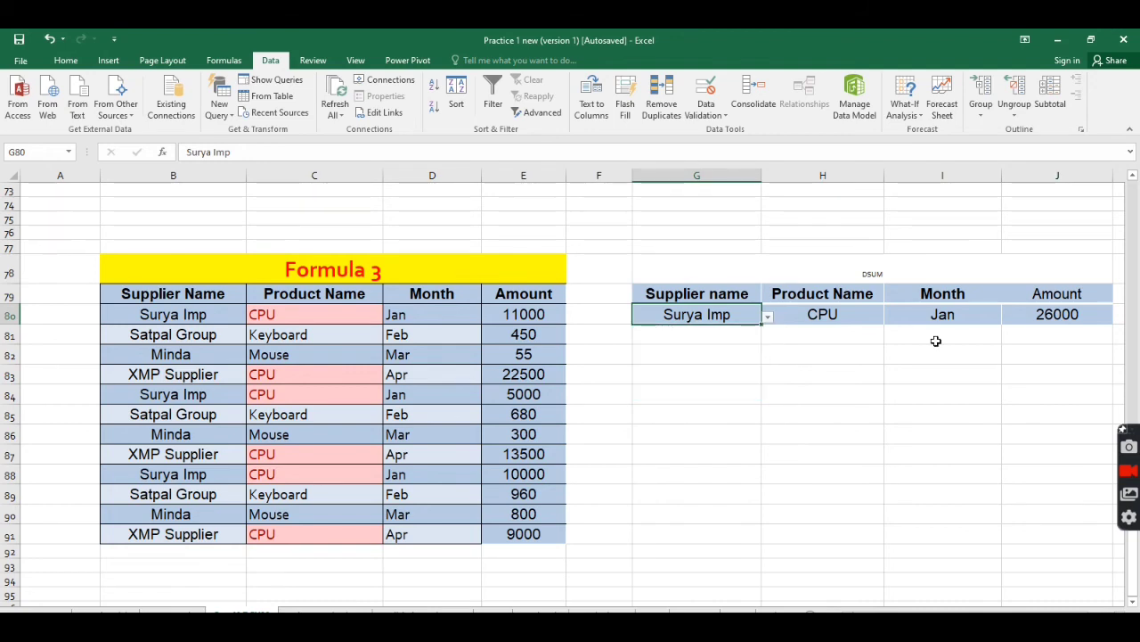
{"action": "left_click", "coordinate": [832, 311]}
{"action": "left_click", "coordinate": [950, 313]}
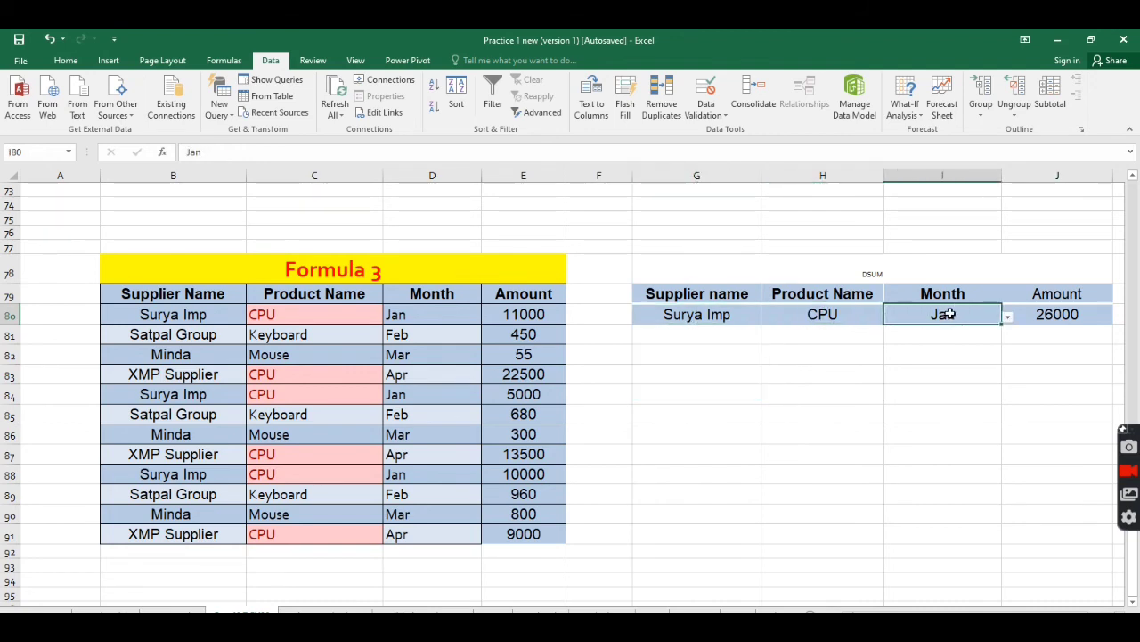
{"action": "left_click", "coordinate": [1053, 314]}
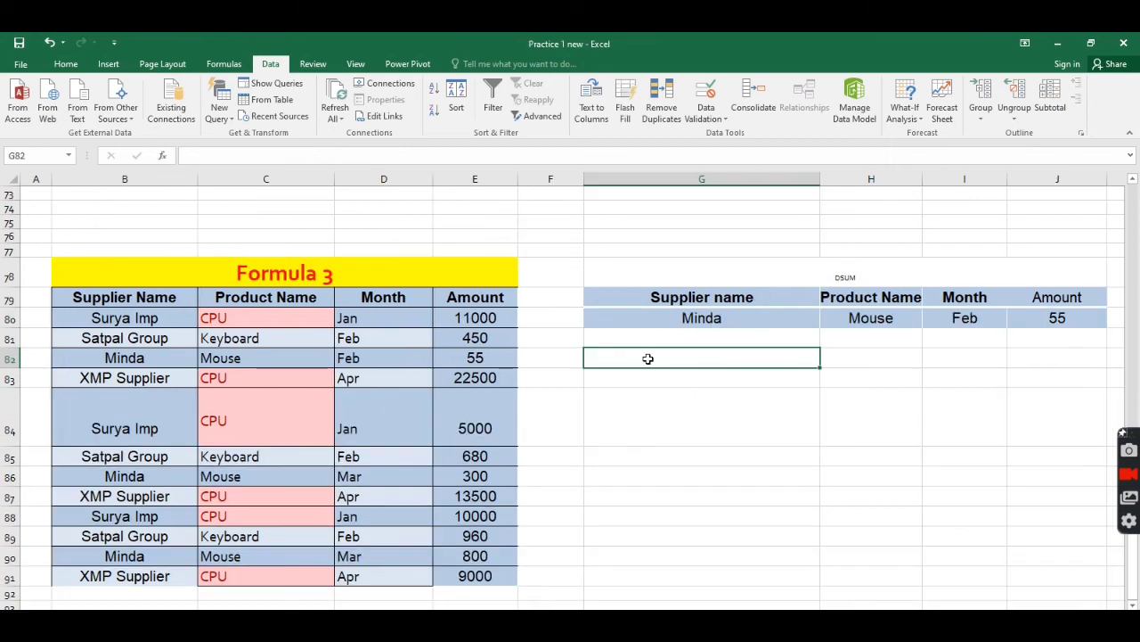
Review the DSUM block's Supplier name, Product Name and Month headers in G79:I79
{"action": "left_click", "coordinate": [644, 336]}
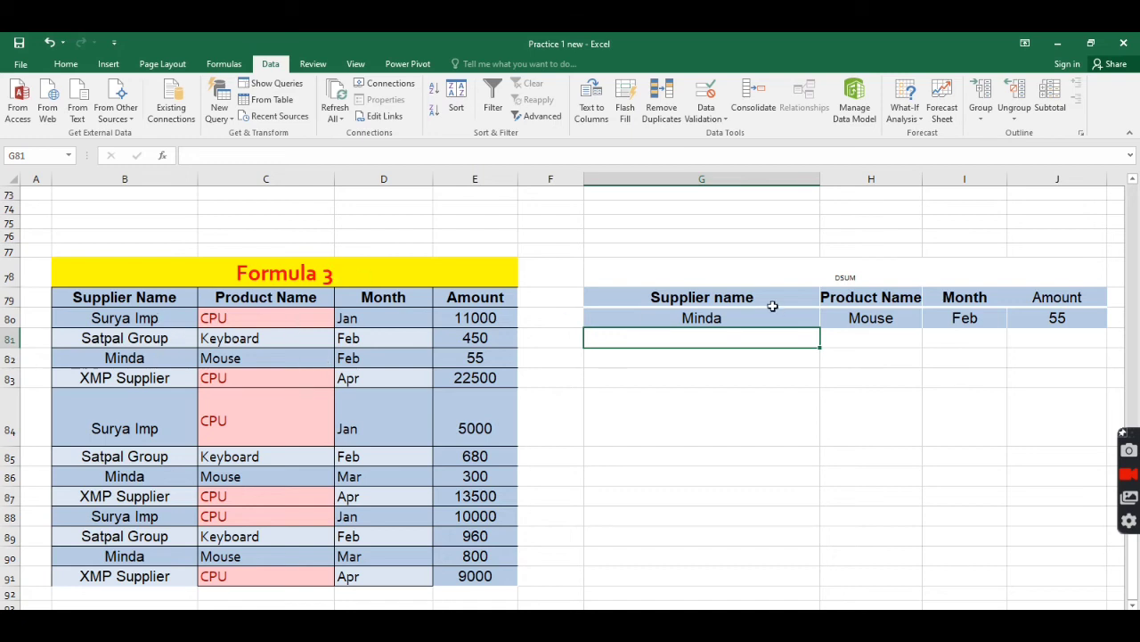
{"action": "left_click", "coordinate": [734, 298]}
{"action": "left_click", "coordinate": [890, 300]}
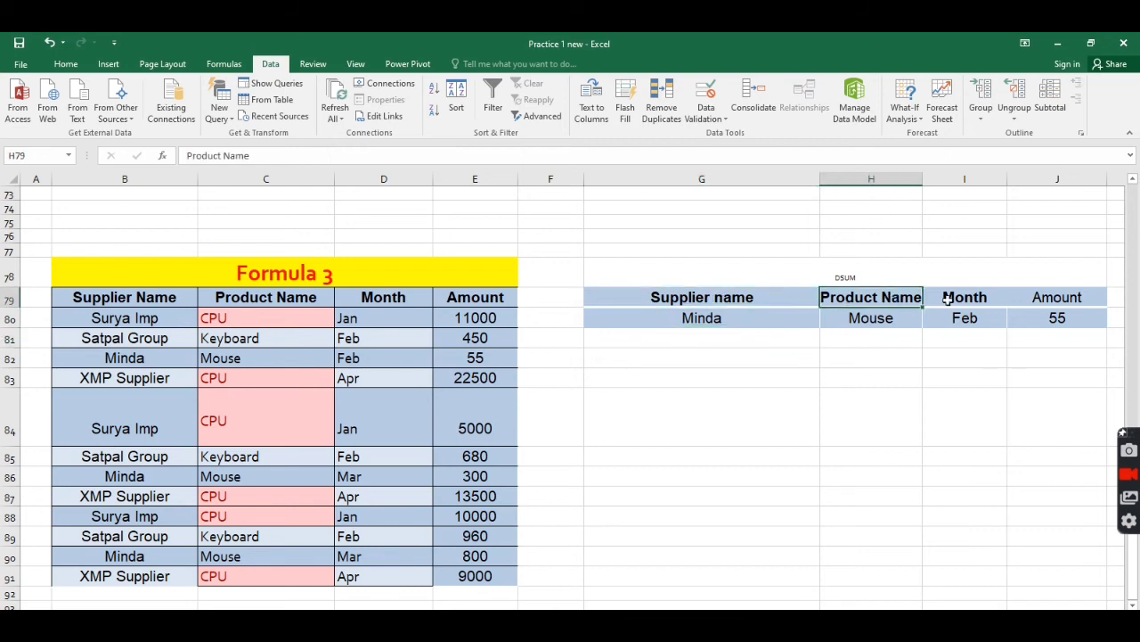
{"action": "left_click", "coordinate": [973, 298]}
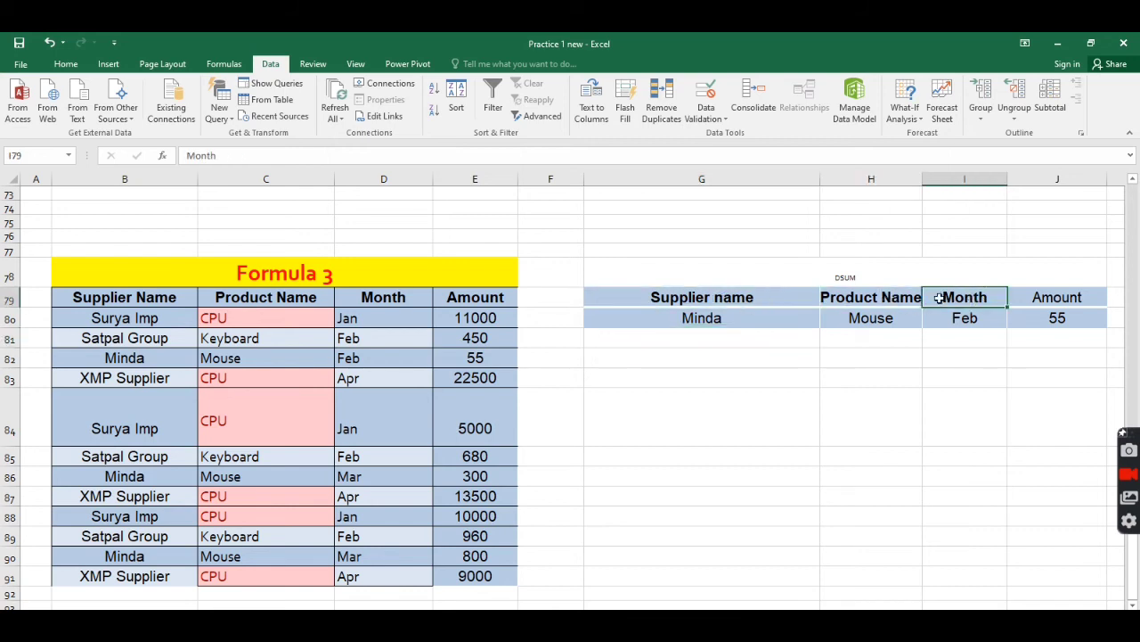
Compare the Supplier name header in G79 with the source table's Supplier Name header in B79
{"action": "left_click", "coordinate": [693, 294]}
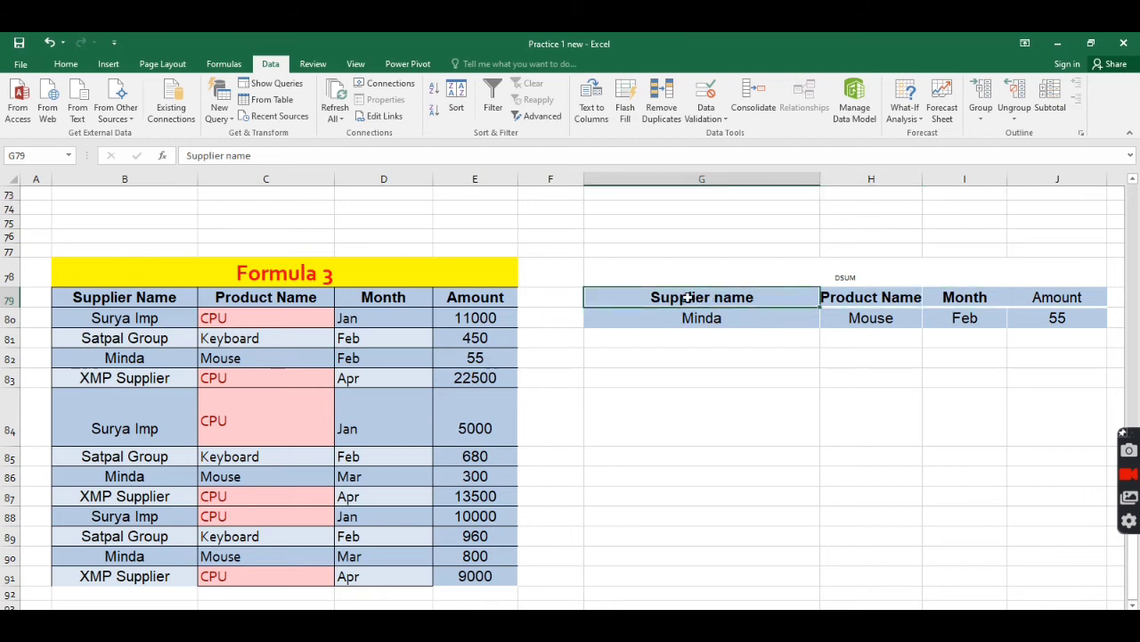
{"action": "left_click", "coordinate": [134, 301]}
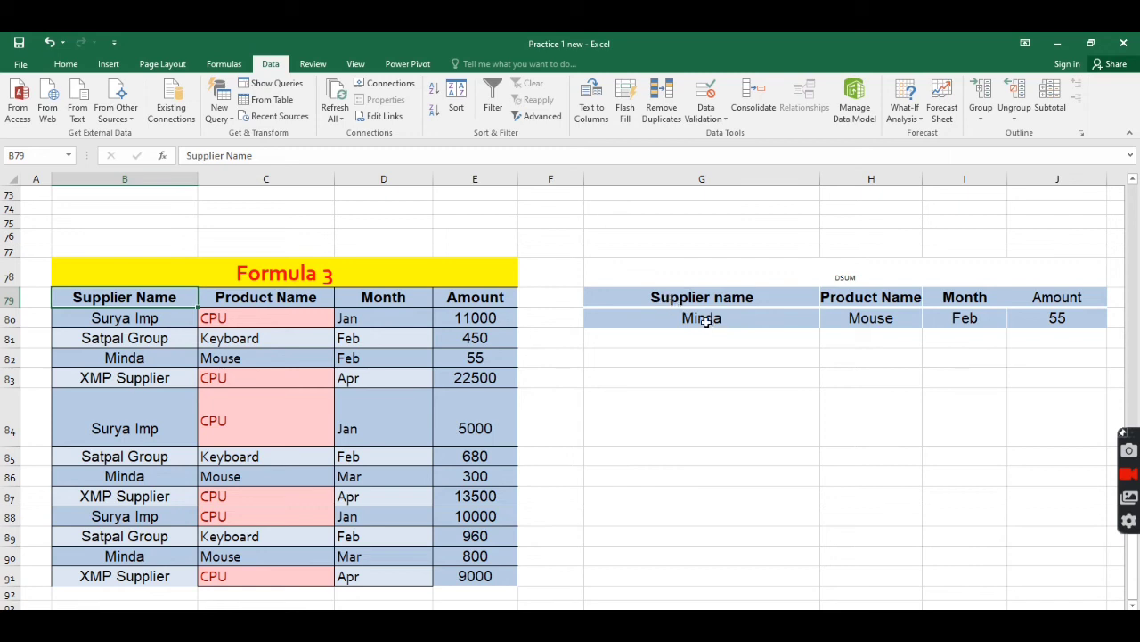
Enter =DSUM(B79:E91,E79,G79:I80) in G84 to sum the amounts matching the supplier, product and month criteria
{"action": "left_click", "coordinate": [627, 421]}
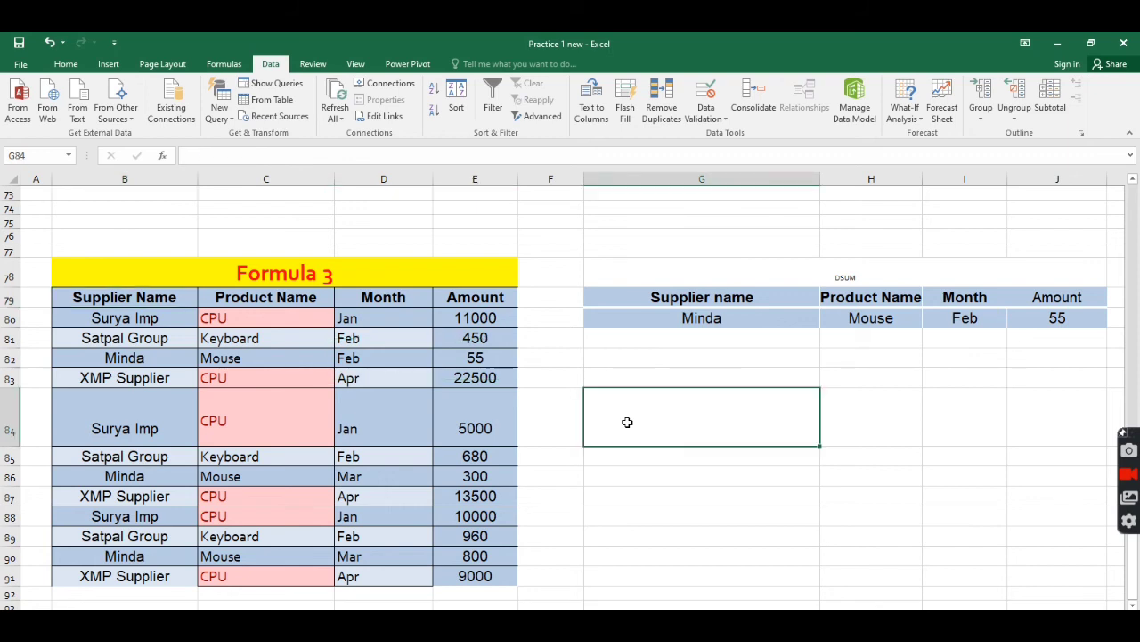
{"action": "type", "text": "="}
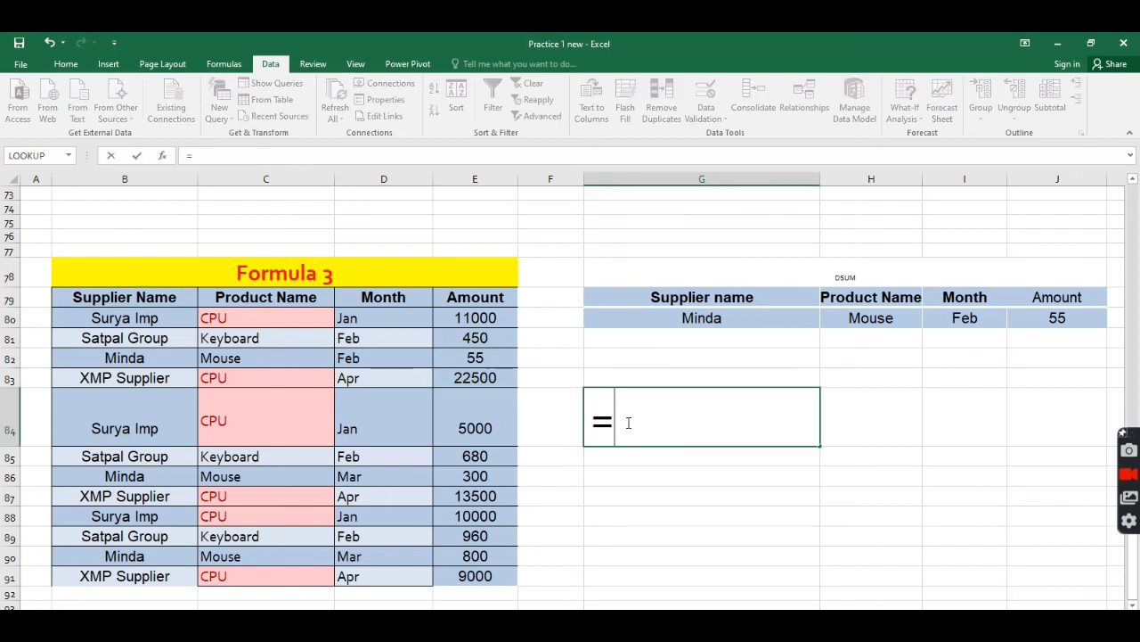
{"action": "type", "text": "d"}
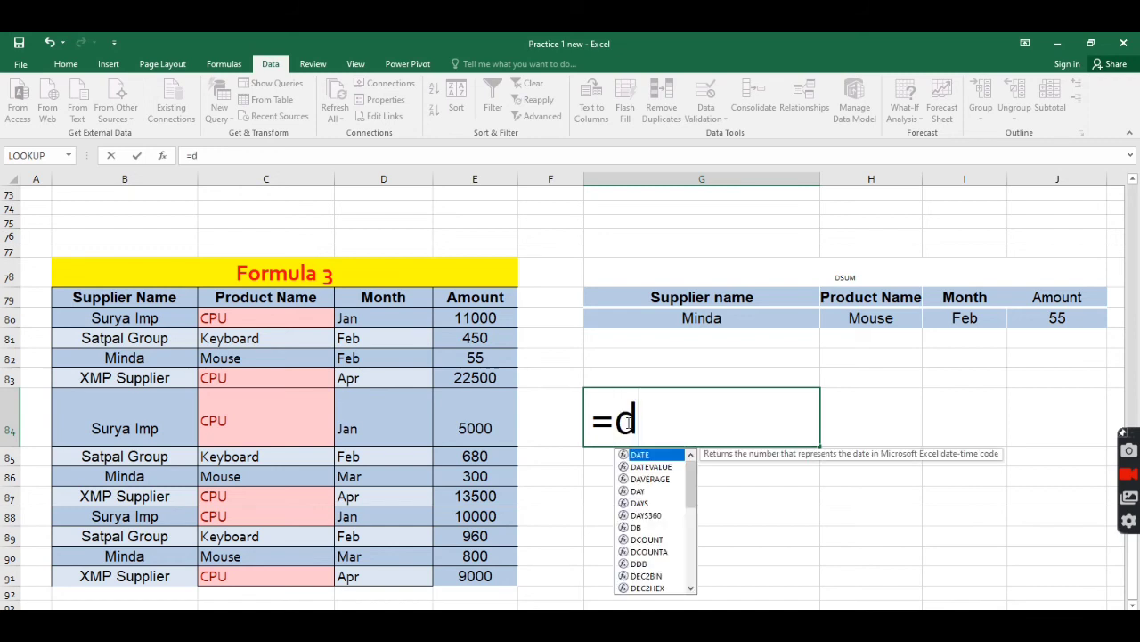
{"action": "type", "text": "sum"}
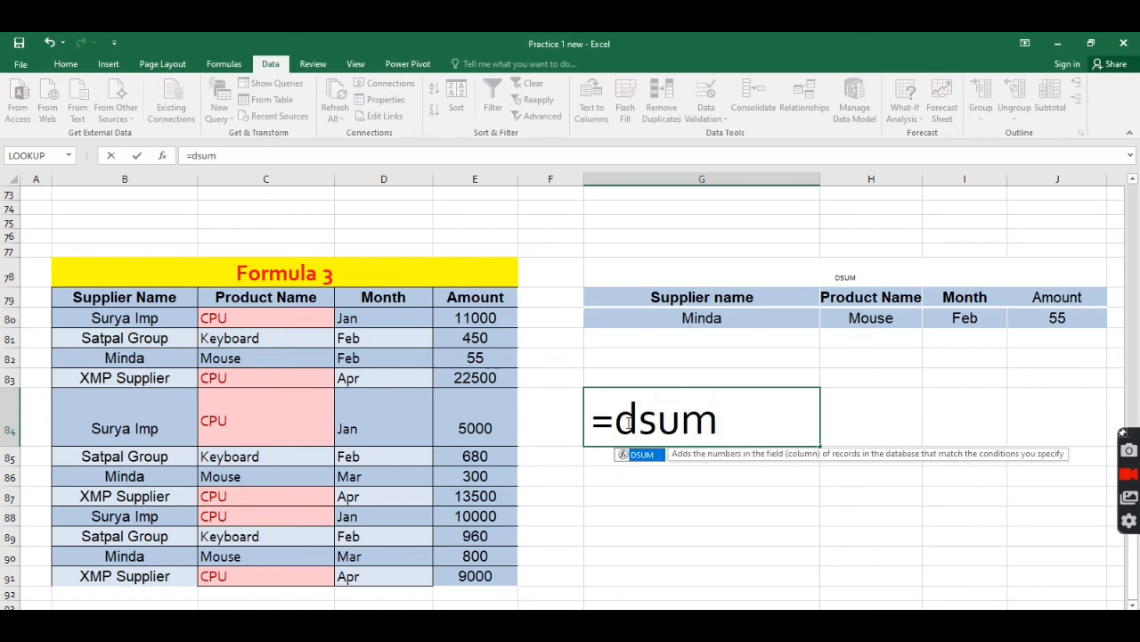
{"action": "type", "text": "("}
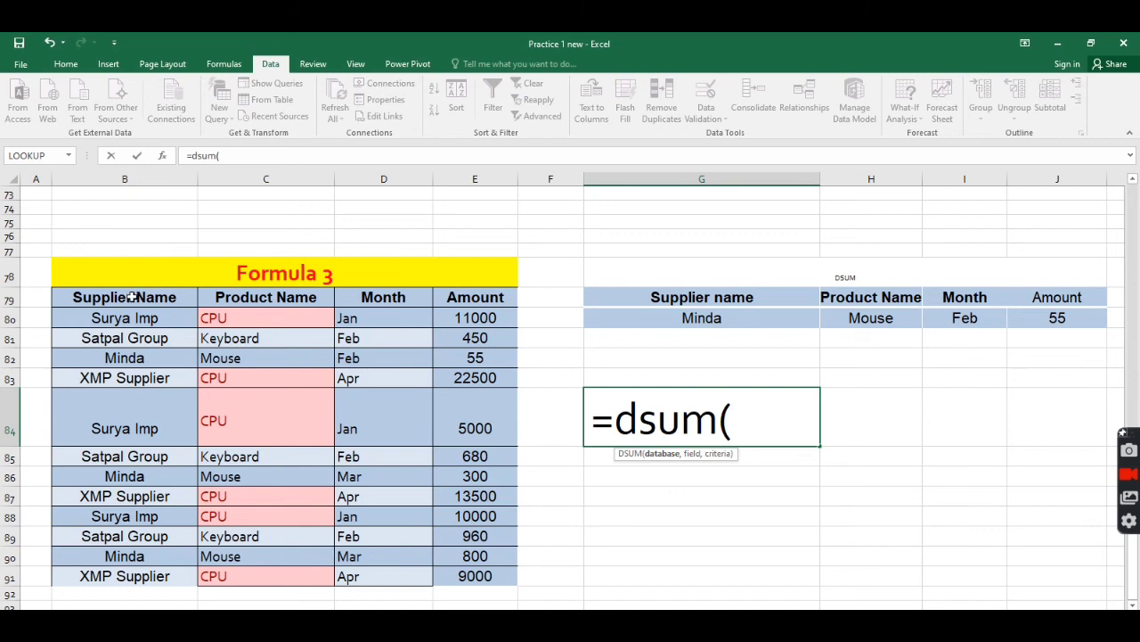
{"action": "left_click_drag", "start_coordinate": [132, 296], "coordinate": [456, 574]}
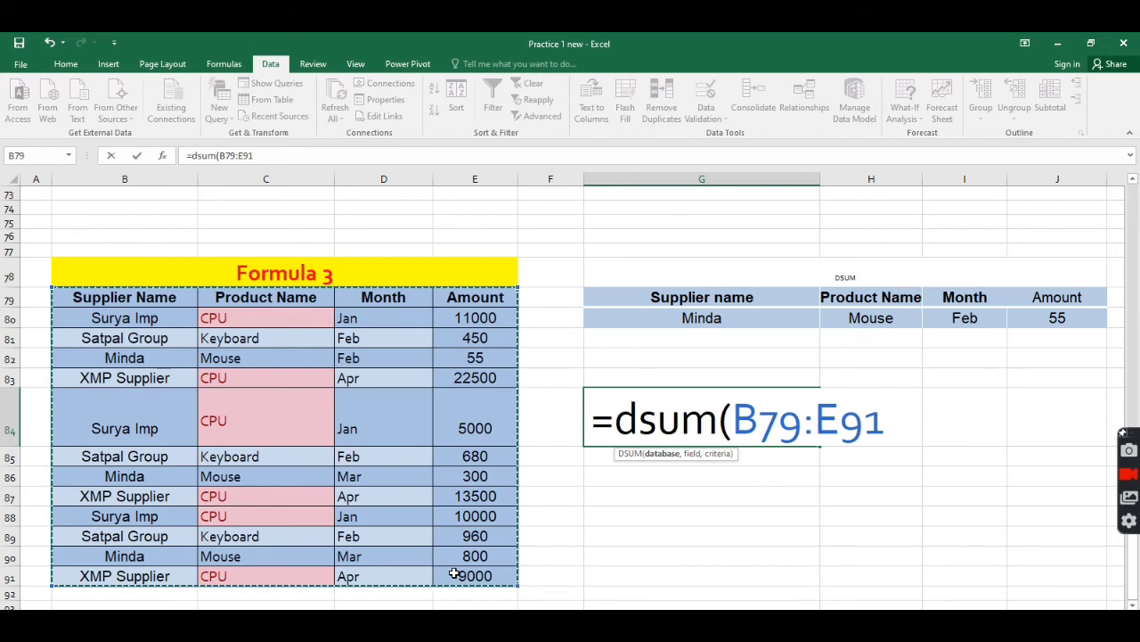
{"action": "type", "text": ","}
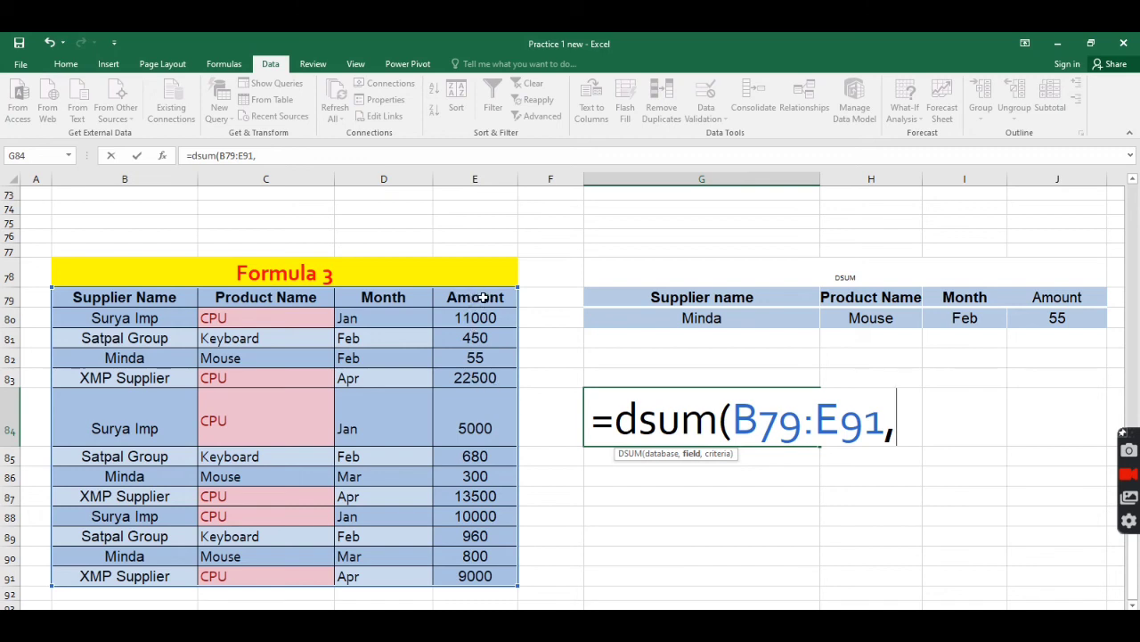
{"action": "mouse_move", "coordinate": [482, 298]}
{"action": "left_mouse_down"}
{"action": "mouse_move", "coordinate": [476, 575]}
{"action": "mouse_move", "coordinate": [487, 296]}
{"action": "left_mouse_up"}
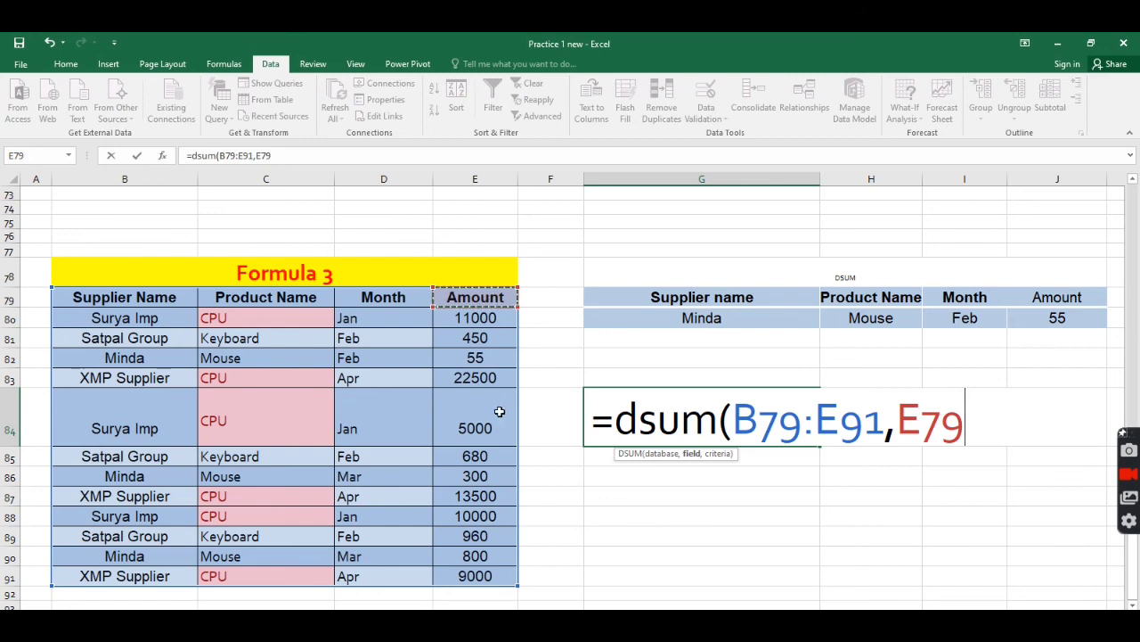
{"action": "type", "text": ","}
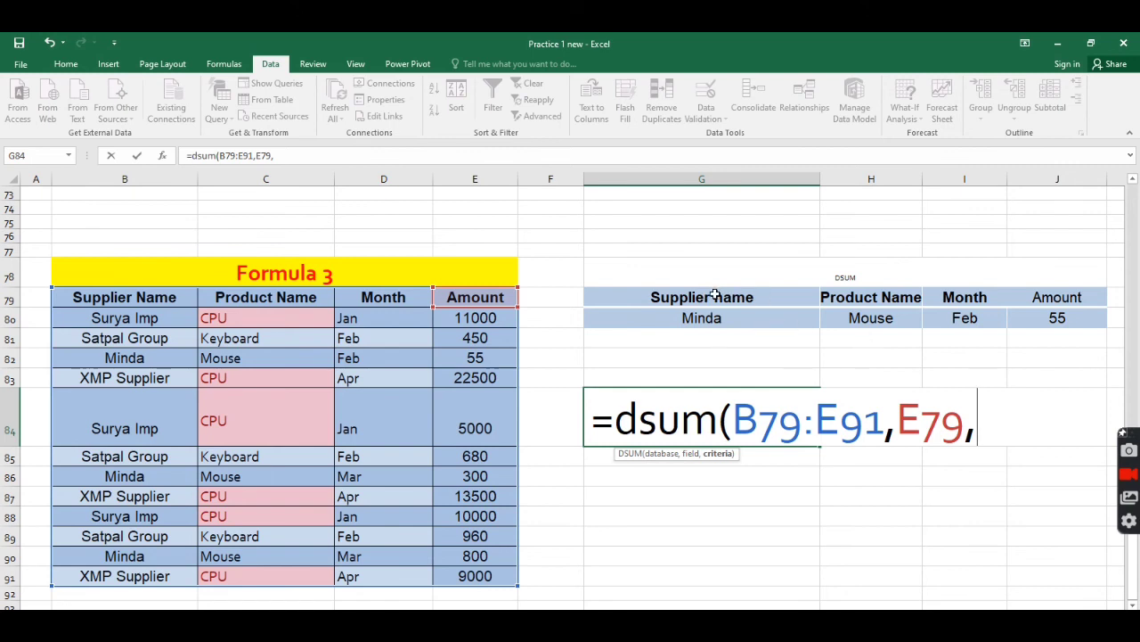
{"action": "left_click_drag", "start_coordinate": [720, 295], "coordinate": [978, 317]}
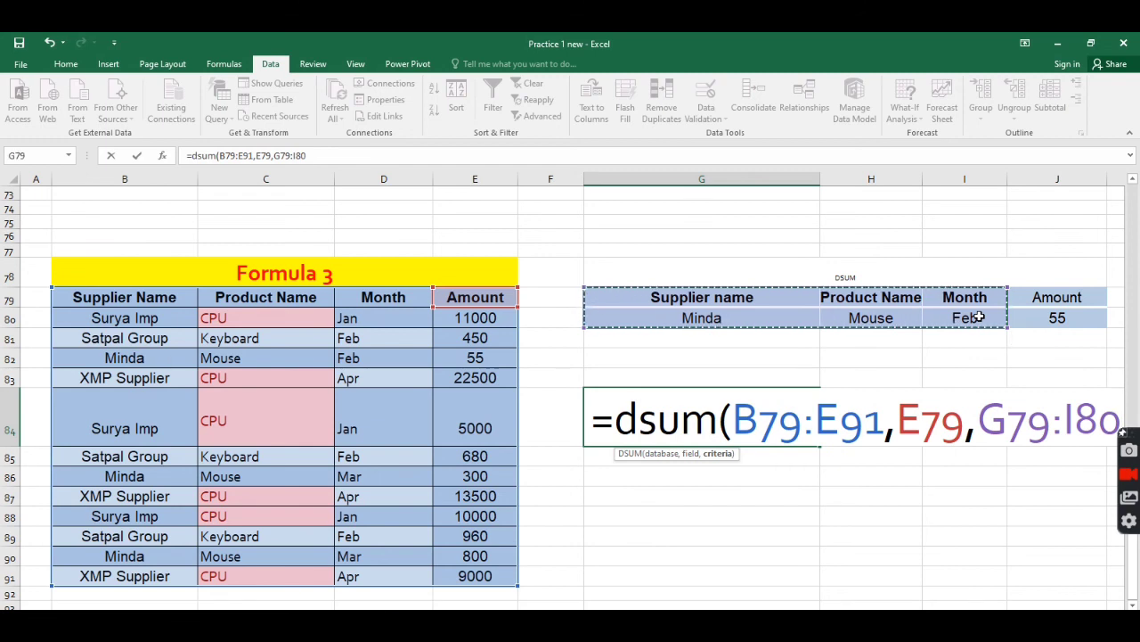
{"action": "key", "text": "Return"}
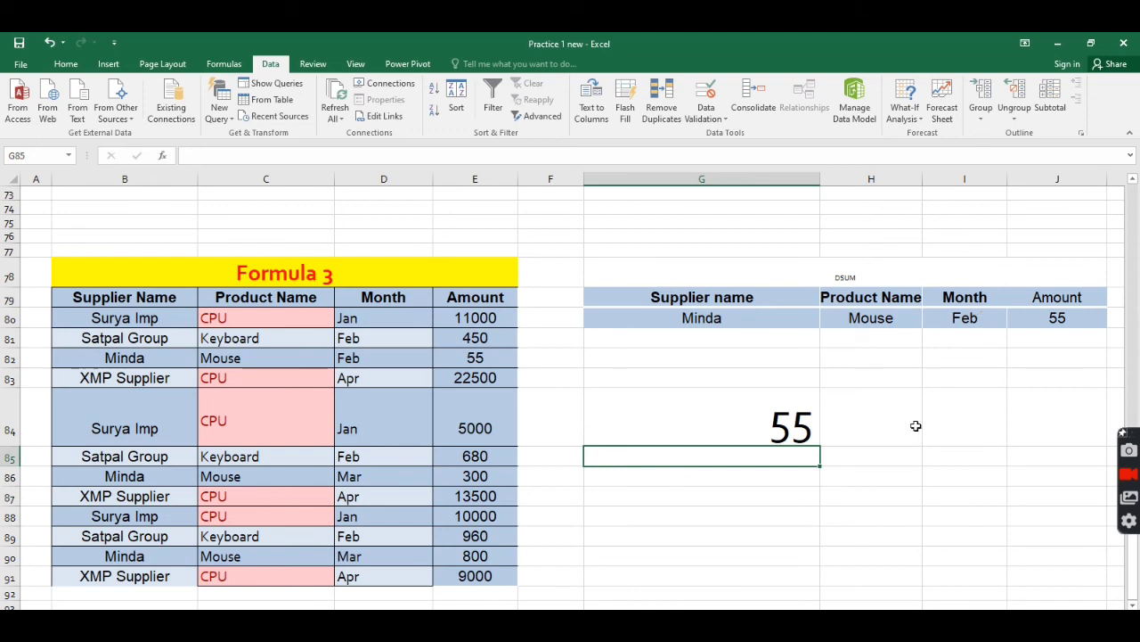
{"action": "left_click", "coordinate": [751, 430]}
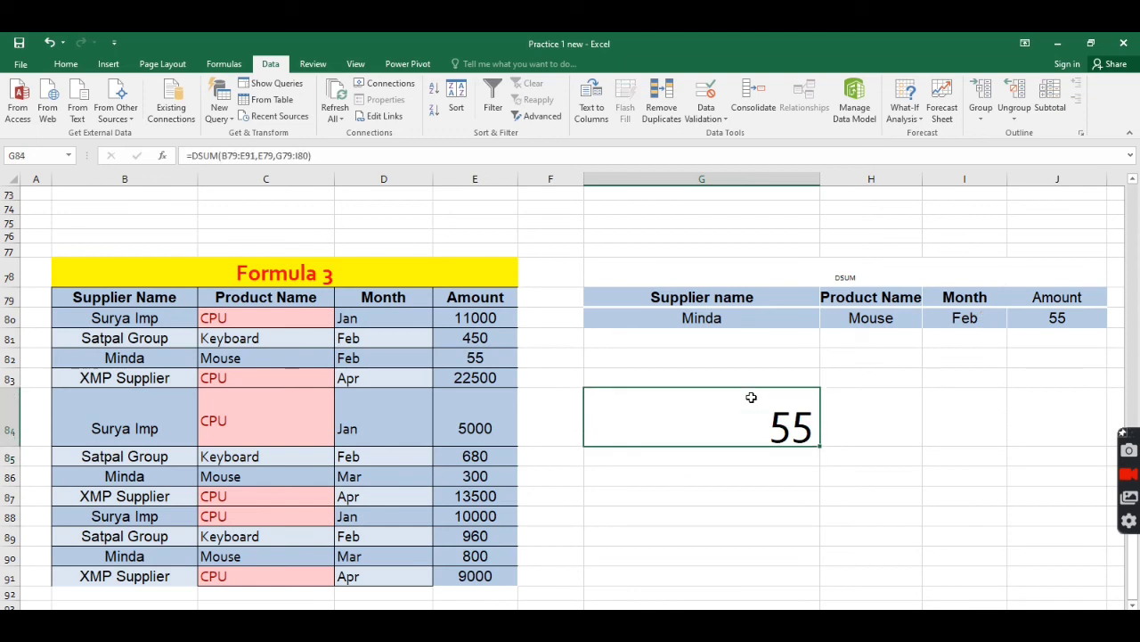
Choose Satpal Group as the supplier criterion in G80 and Keyboard as the product criterion in H80
{"action": "left_click", "coordinate": [701, 318]}
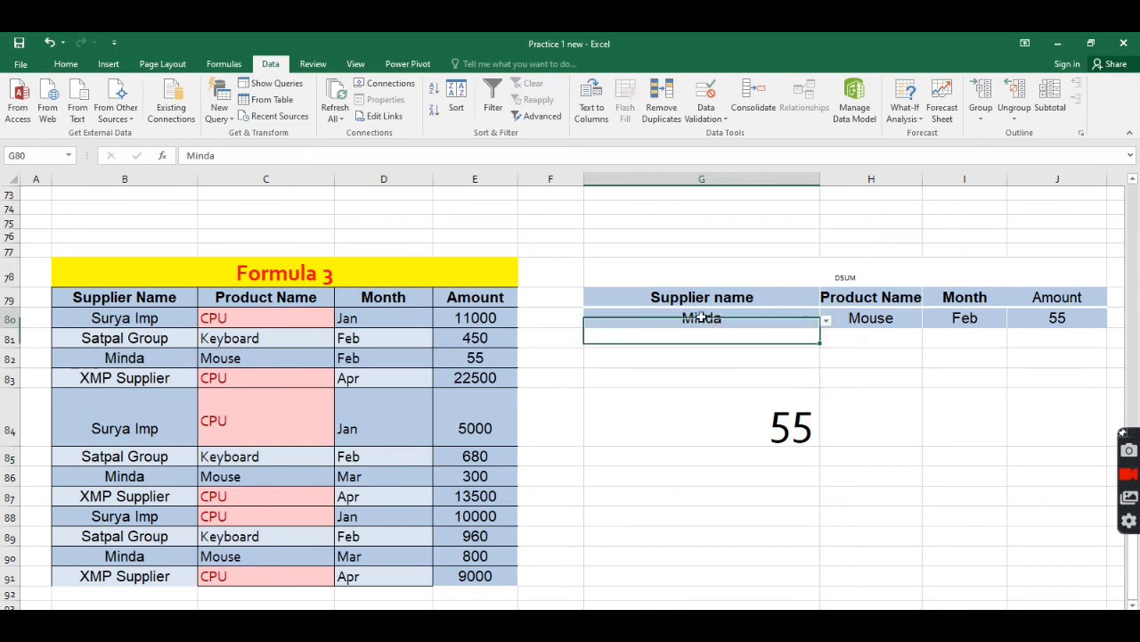
{"action": "left_click", "coordinate": [826, 322]}
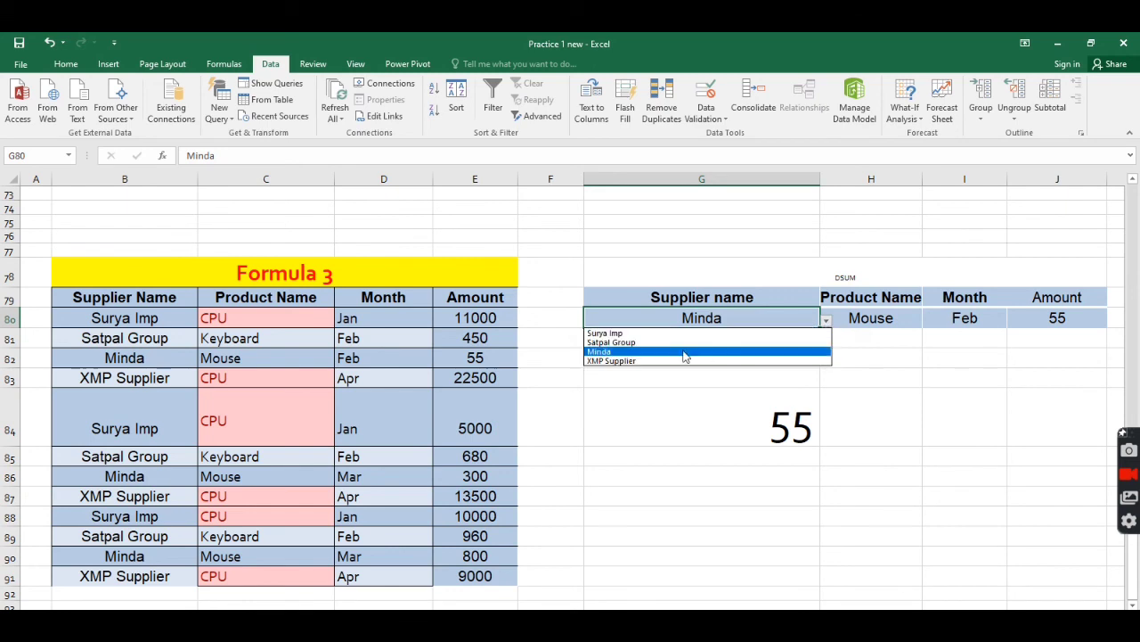
{"action": "left_click", "coordinate": [637, 343]}
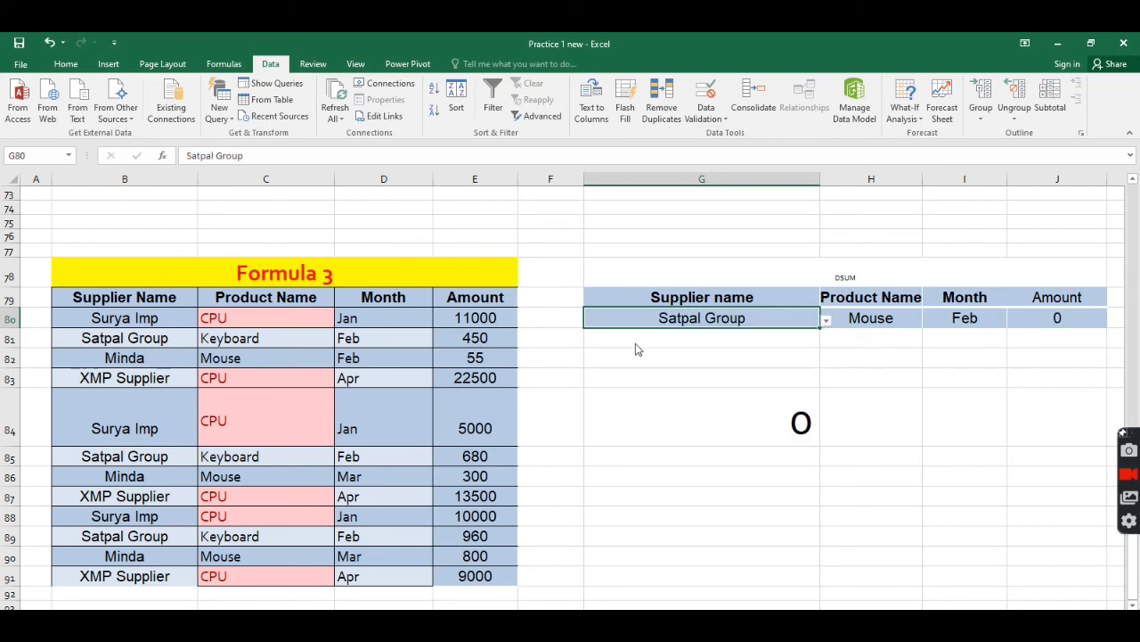
{"action": "left_click", "coordinate": [891, 321]}
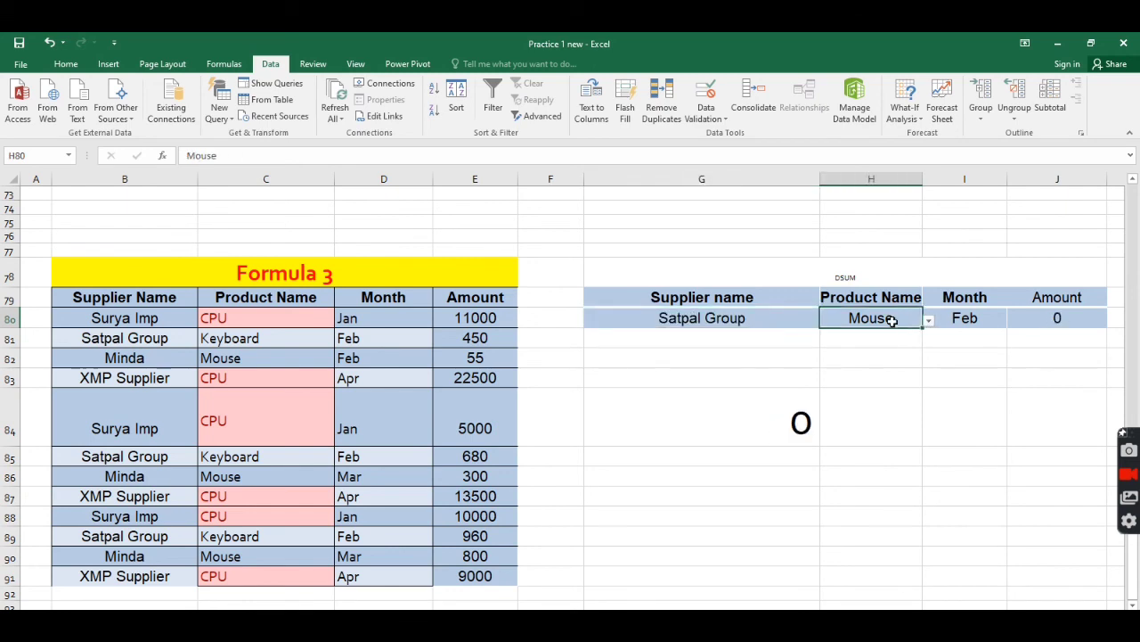
{"action": "left_click", "coordinate": [929, 320]}
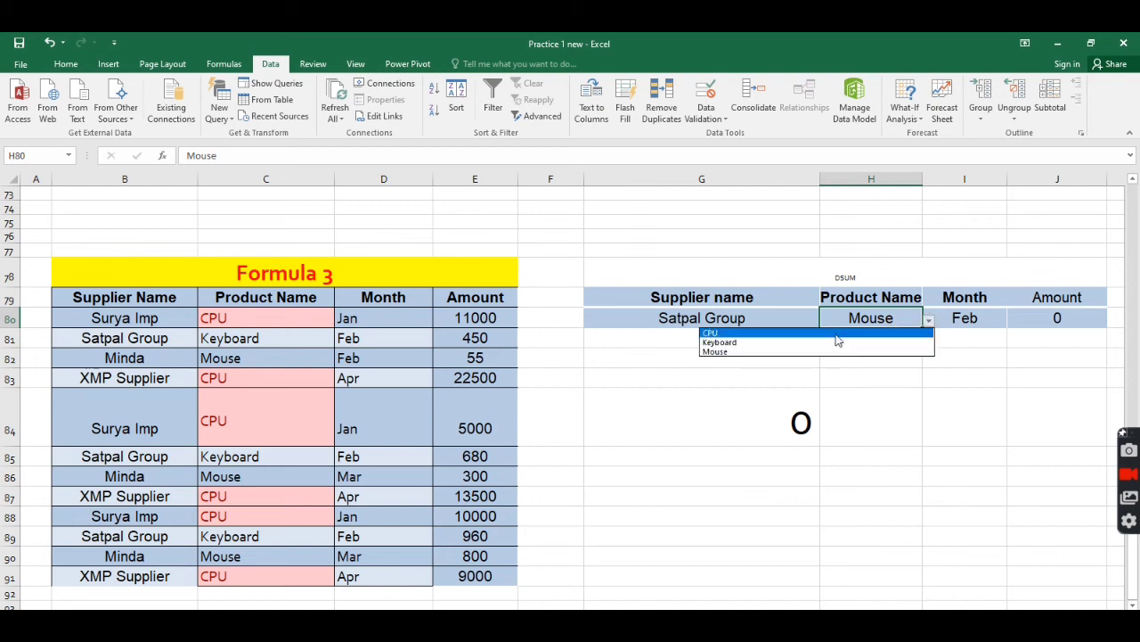
{"action": "left_click", "coordinate": [782, 342]}
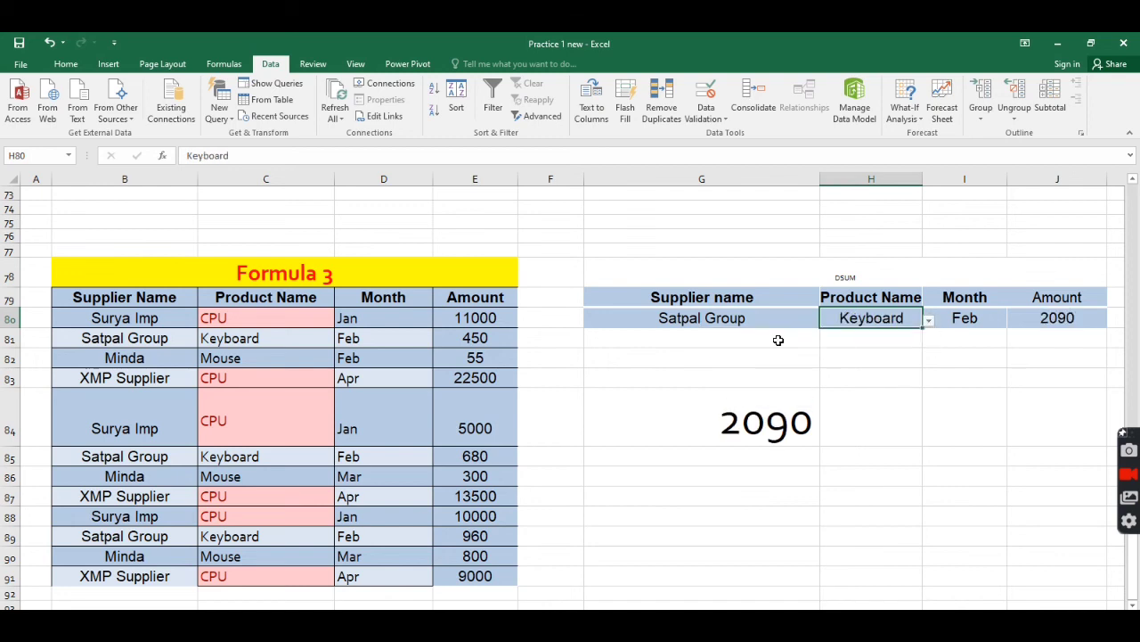
Choose Jan as the month criterion in I80 and check the DSUM formula cells G84 and J80
{"action": "left_click", "coordinate": [990, 315]}
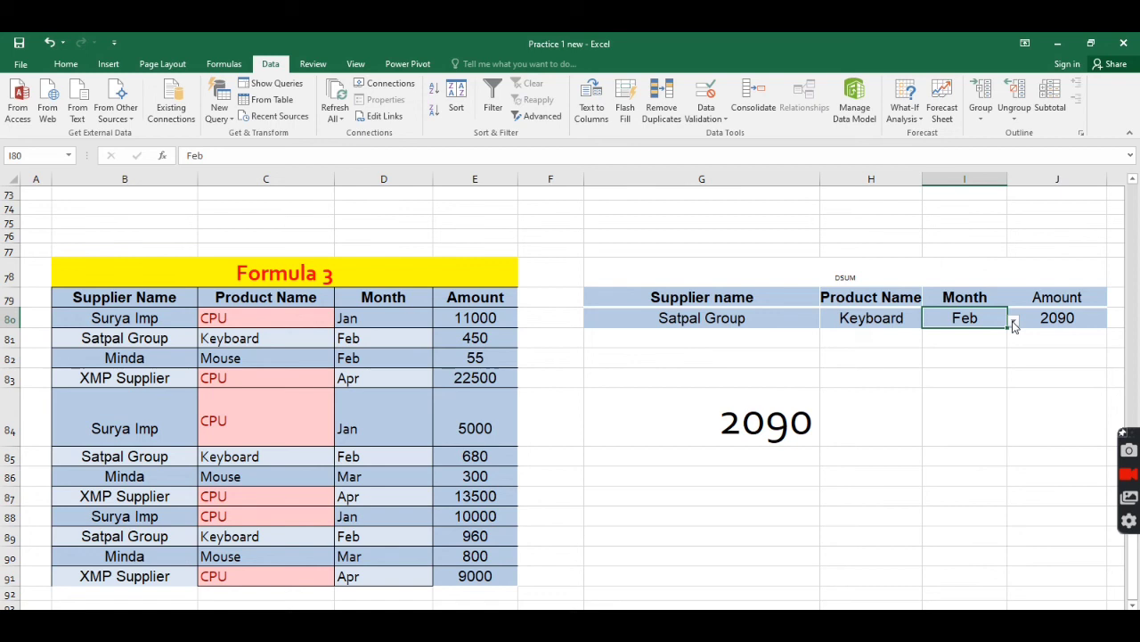
{"action": "left_click", "coordinate": [1064, 318]}
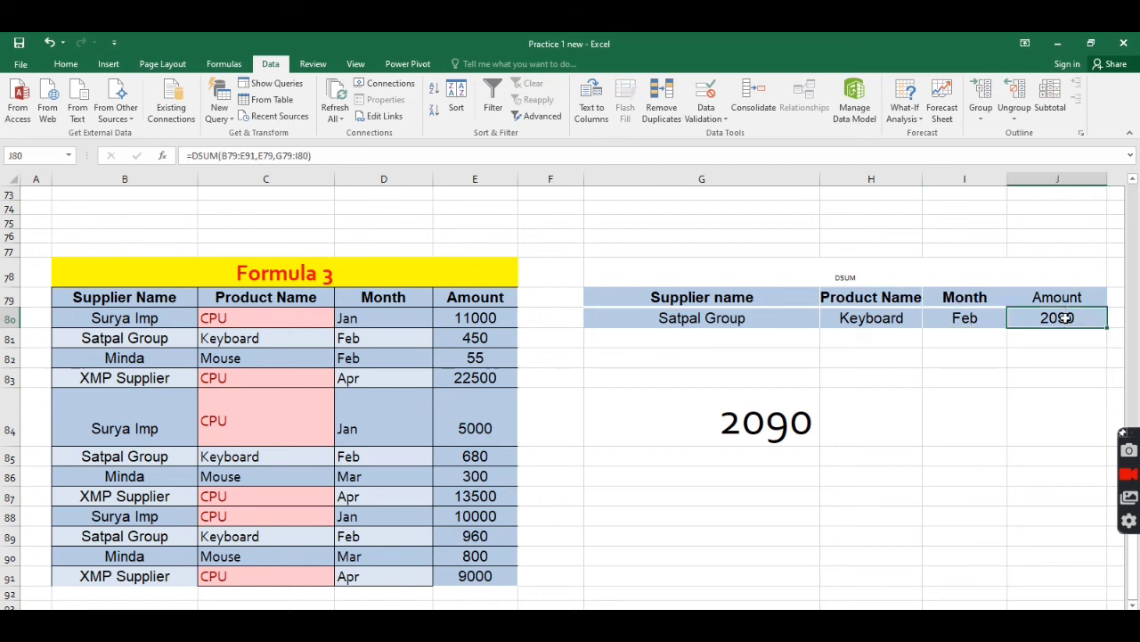
{"action": "left_click", "coordinate": [992, 320]}
{"action": "left_click", "coordinate": [1013, 320]}
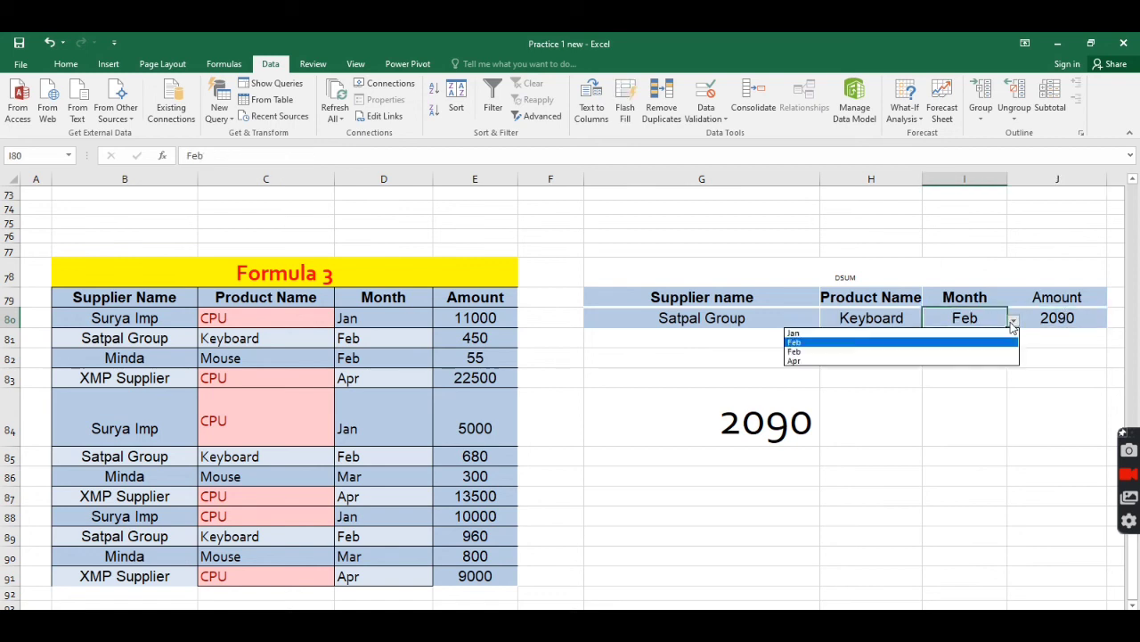
{"action": "left_click", "coordinate": [887, 335]}
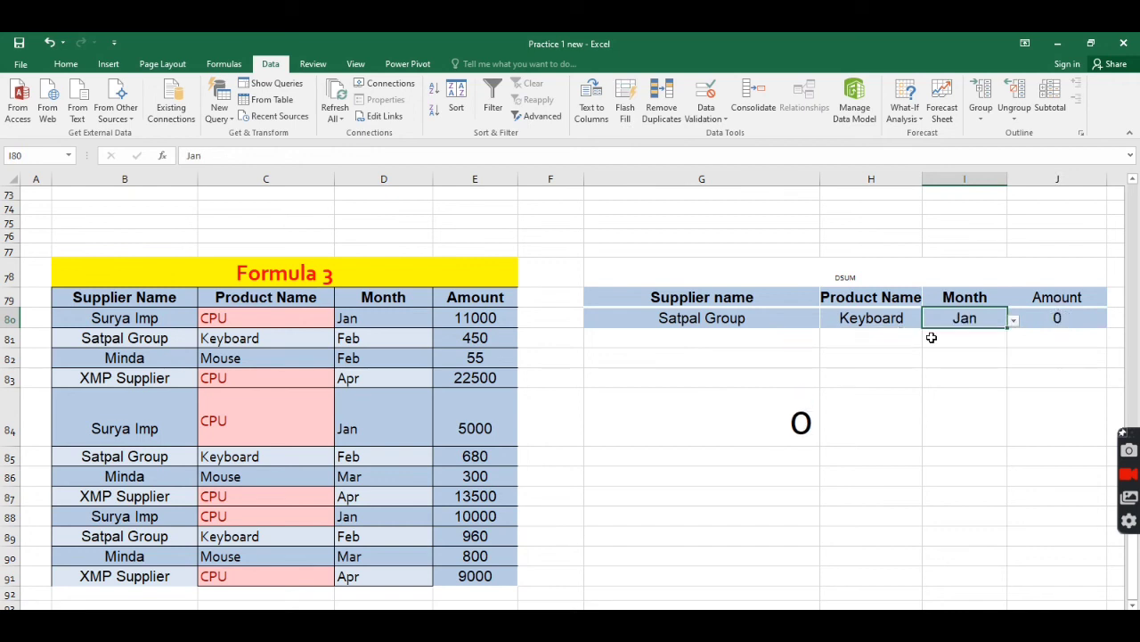
{"action": "left_click", "coordinate": [729, 417]}
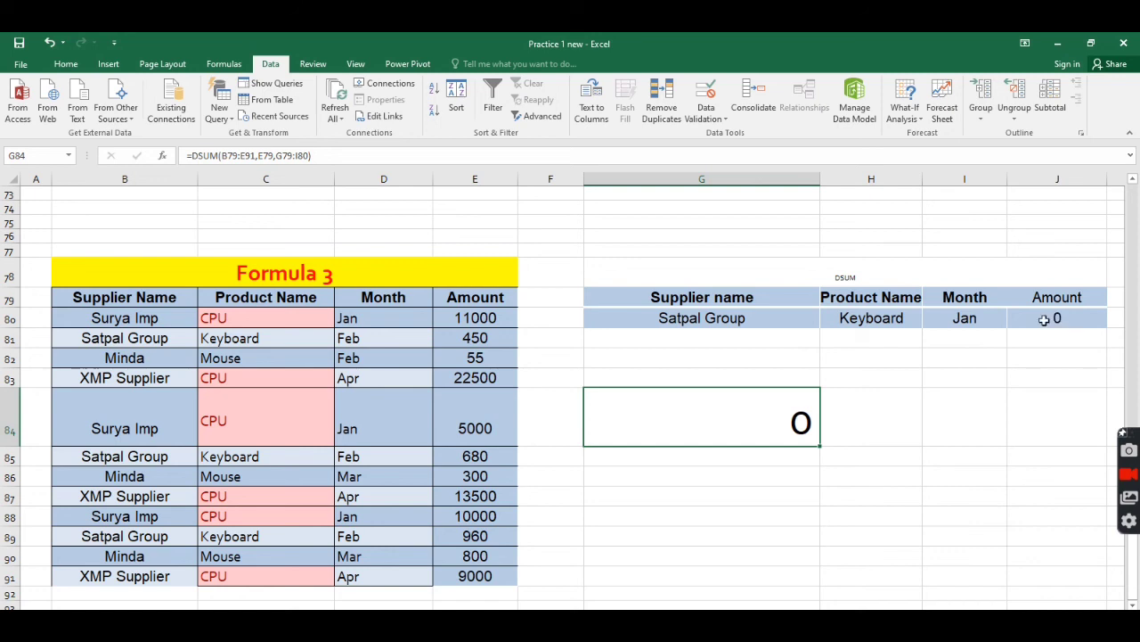
{"action": "left_click", "coordinate": [1043, 318]}
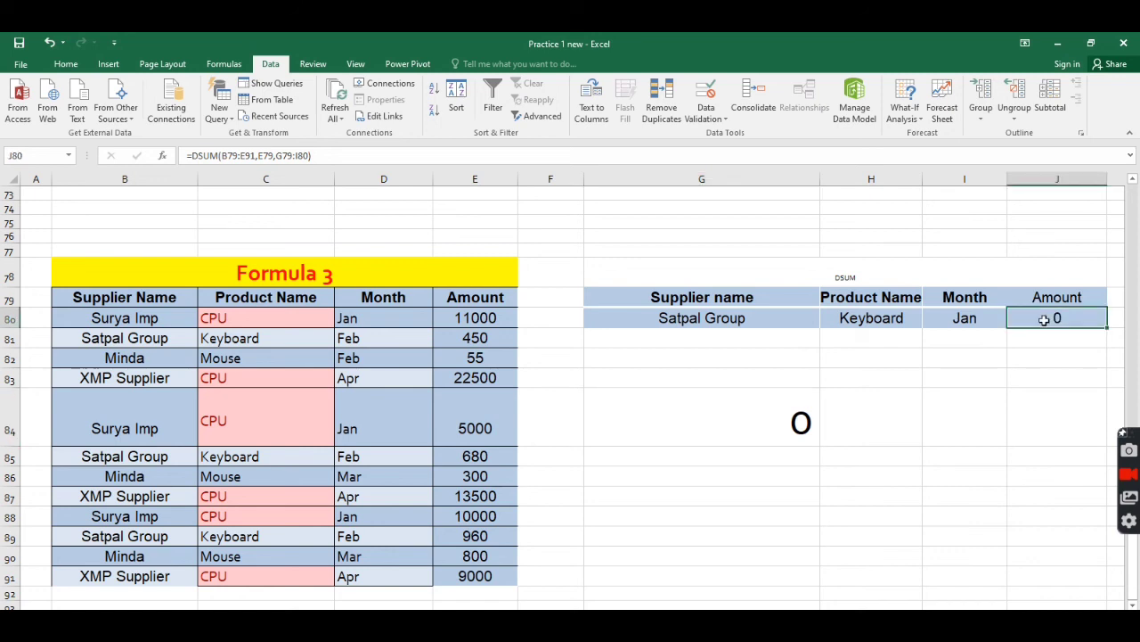
Re-enter the DSUM formula in G84 with database B79:E91, field E79 and criteria G79:I80
{"action": "left_click", "coordinate": [737, 426]}
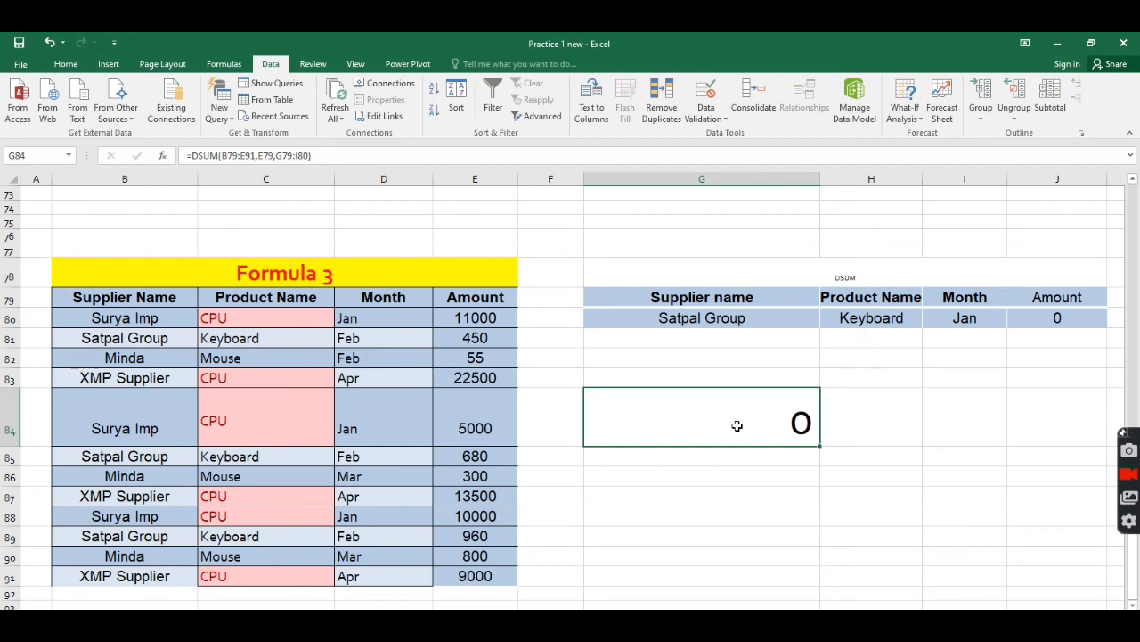
{"action": "type", "text": "=s"}
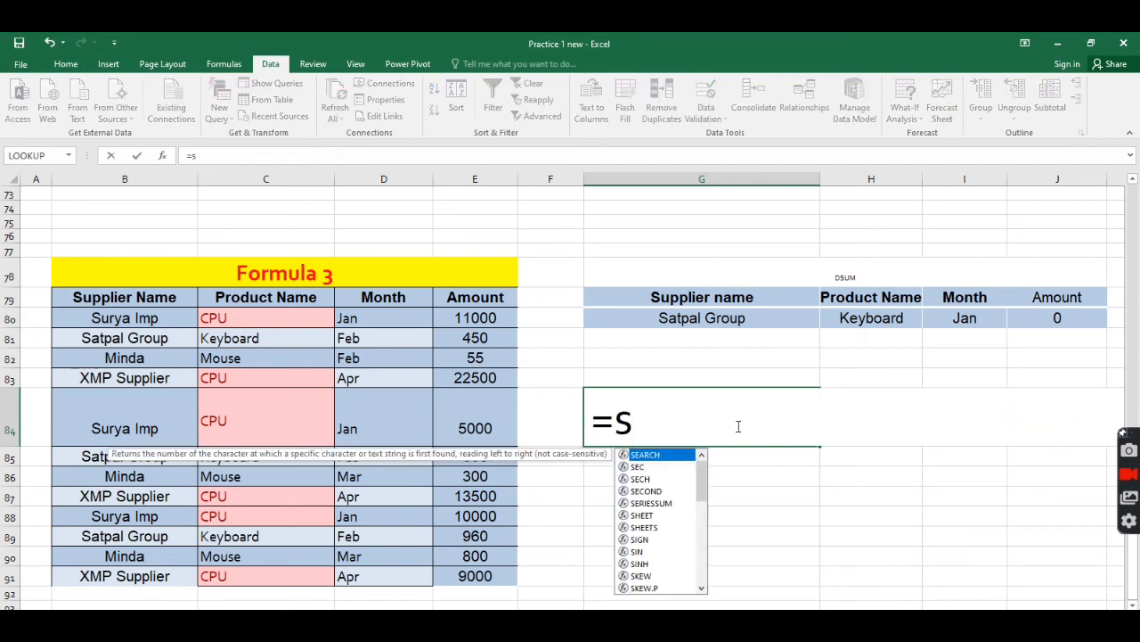
{"action": "key", "text": "BackSpace"}
{"action": "type", "text": "ds"}
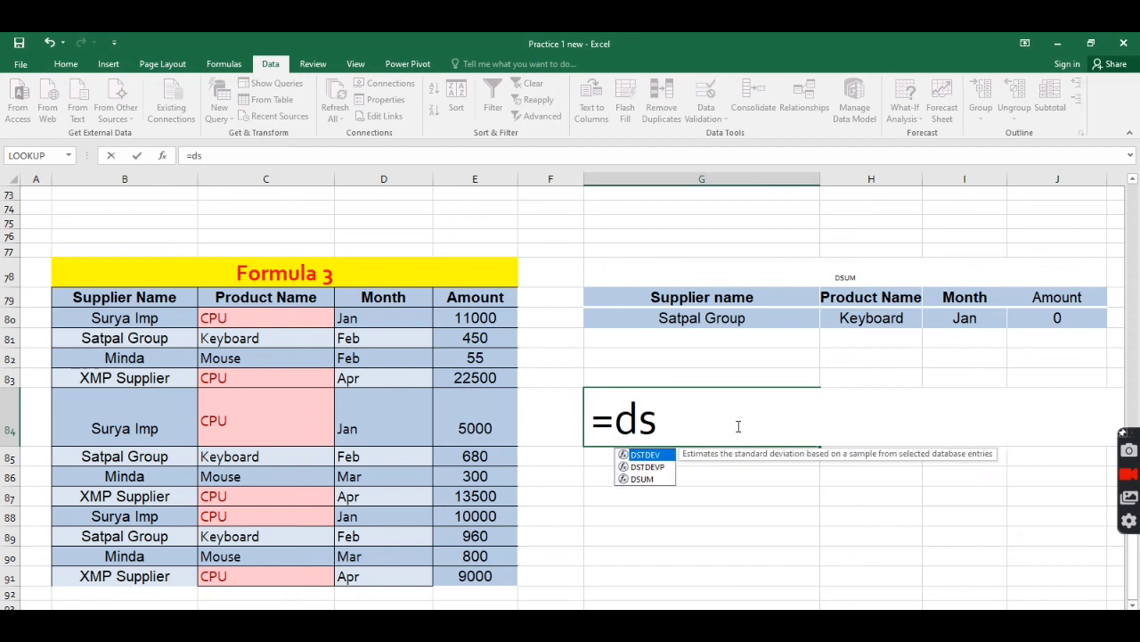
{"action": "type", "text": "um("}
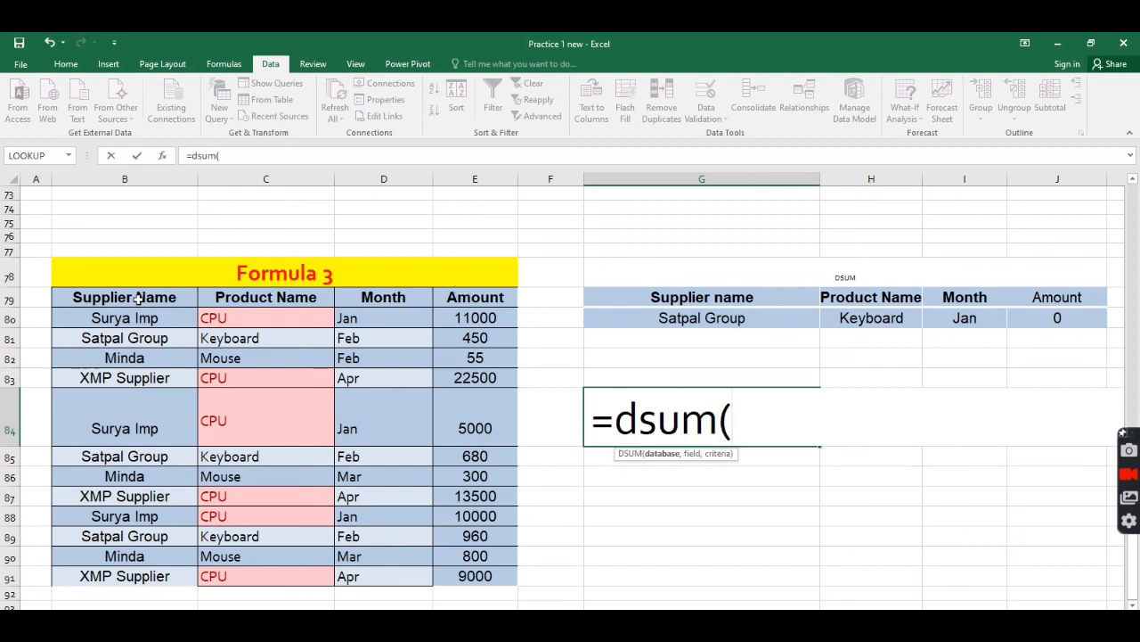
{"action": "left_click_drag", "start_coordinate": [139, 298], "coordinate": [477, 576]}
{"action": "type", "text": ","}
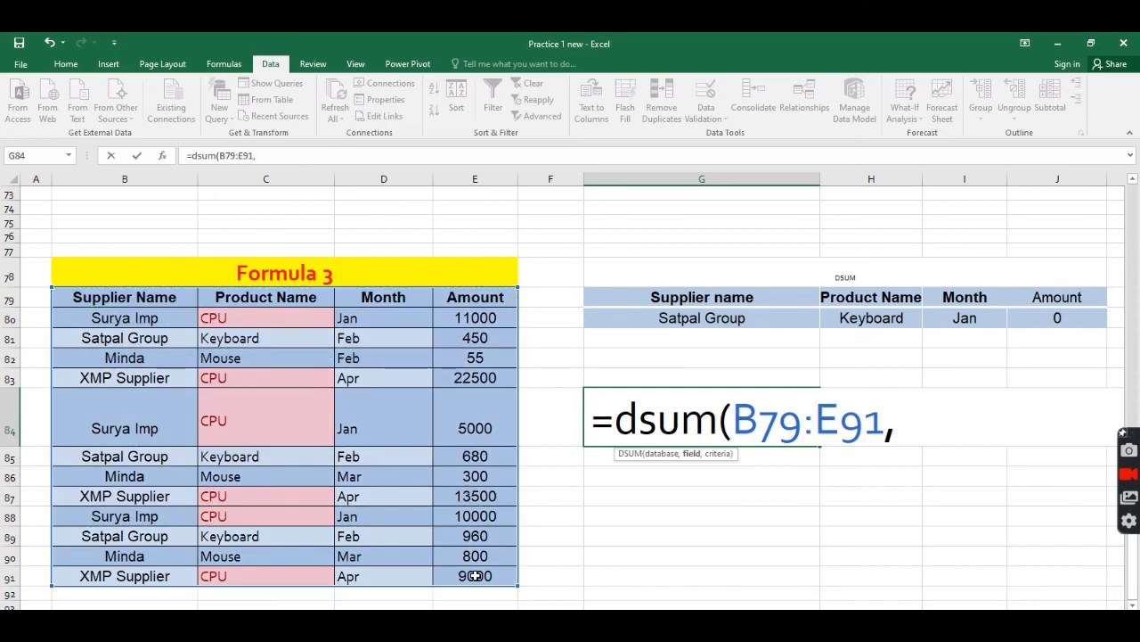
{"action": "left_click", "coordinate": [472, 298]}
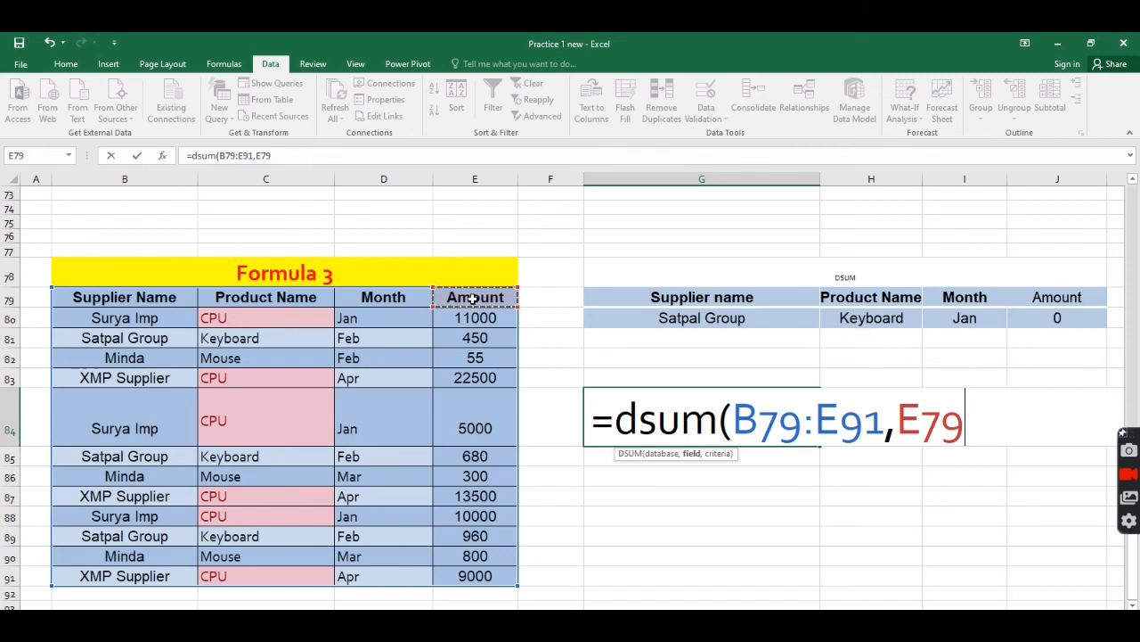
{"action": "type", "text": ","}
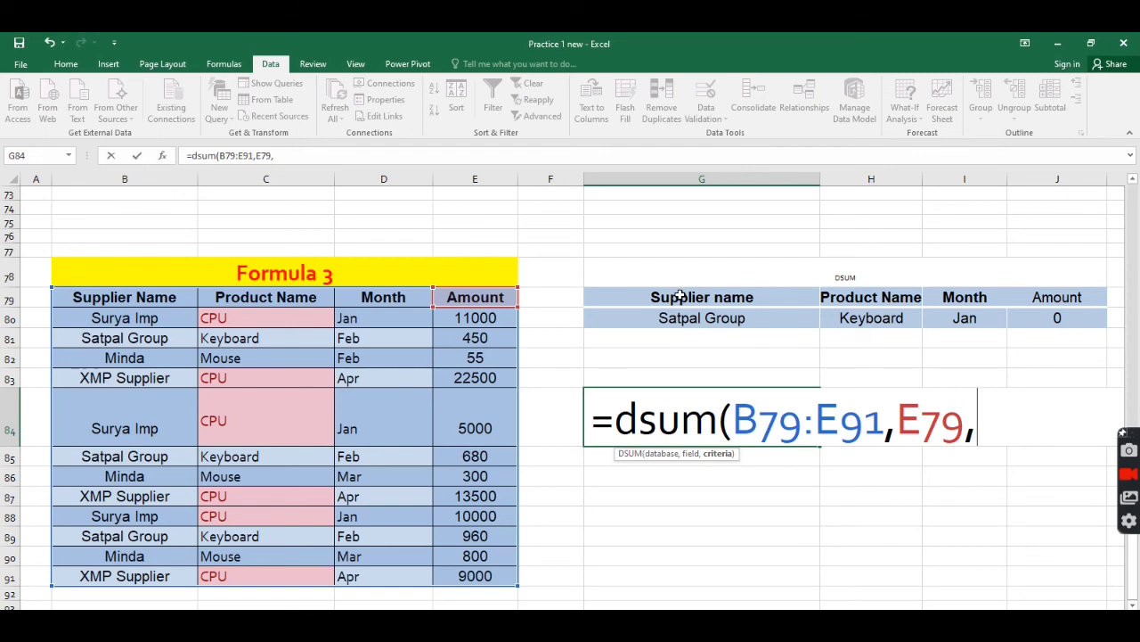
{"action": "left_click_drag", "start_coordinate": [680, 297], "coordinate": [953, 314]}
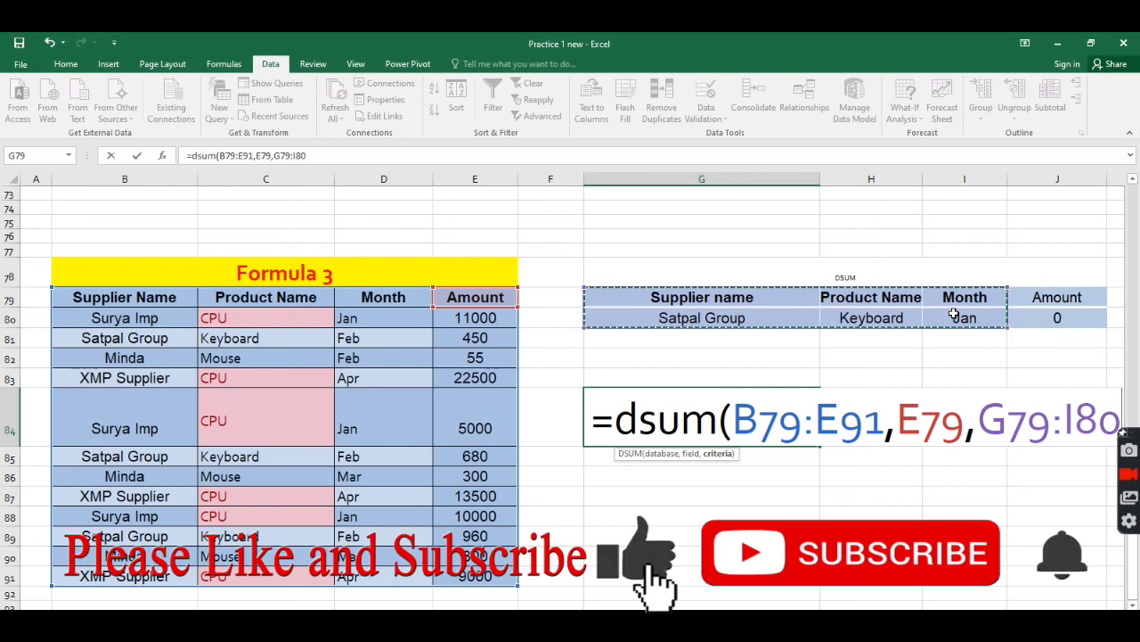
{"action": "type", "text": ")"}
{"action": "key", "text": "Return"}
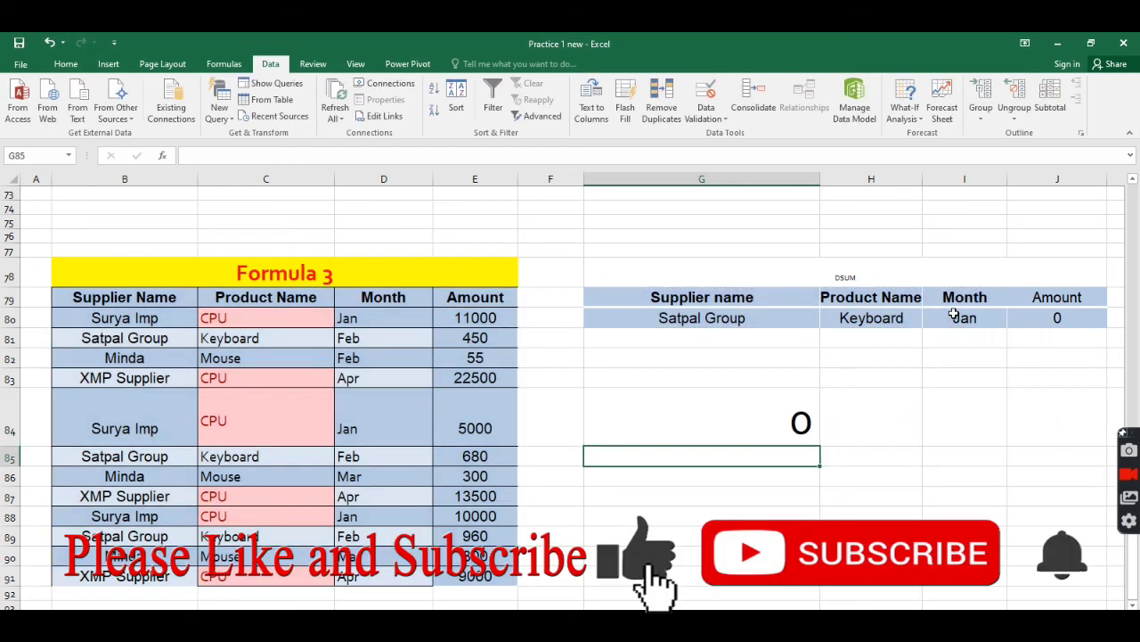
Choose XMP Supplier as the supplier criterion in G80 and CPU as the product criterion in H80
{"action": "left_click", "coordinate": [710, 321]}
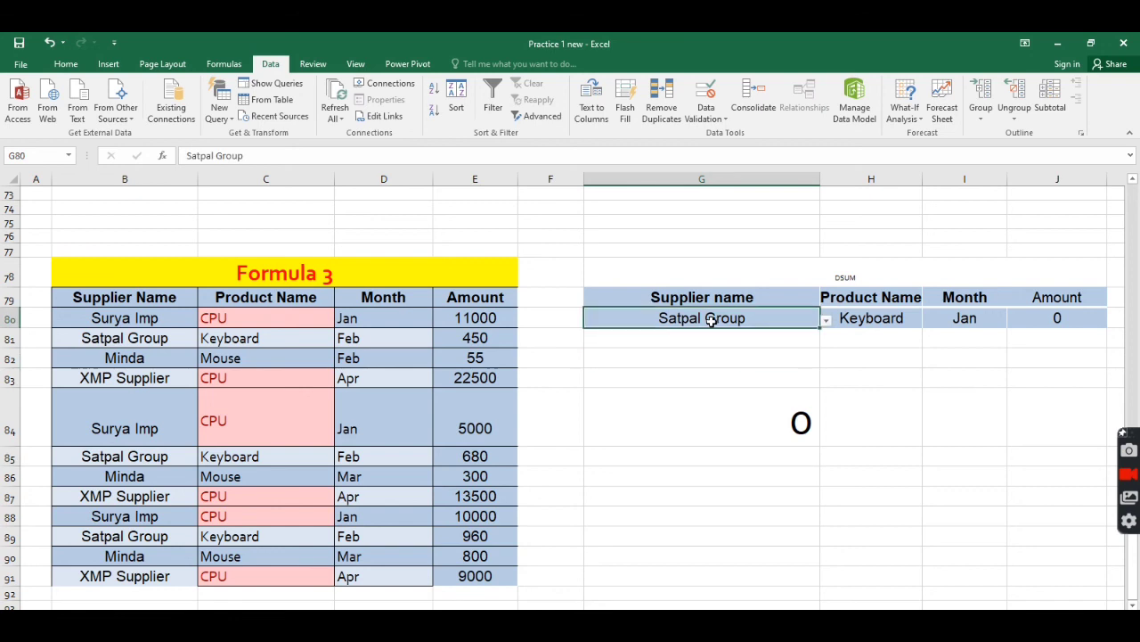
{"action": "left_click", "coordinate": [826, 321]}
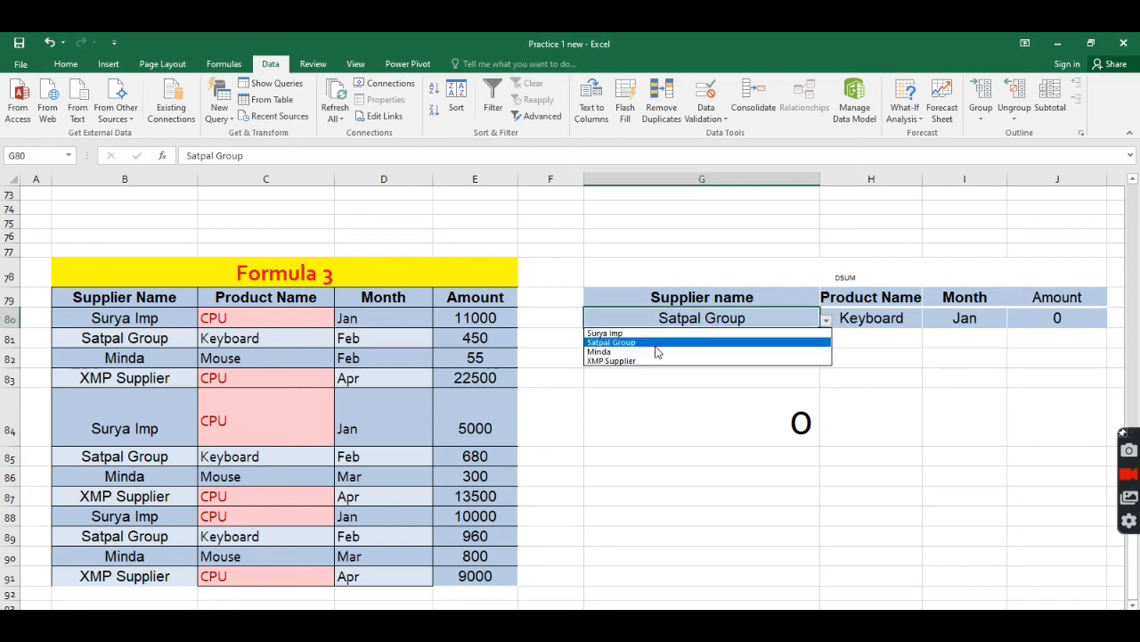
{"action": "left_click", "coordinate": [617, 360]}
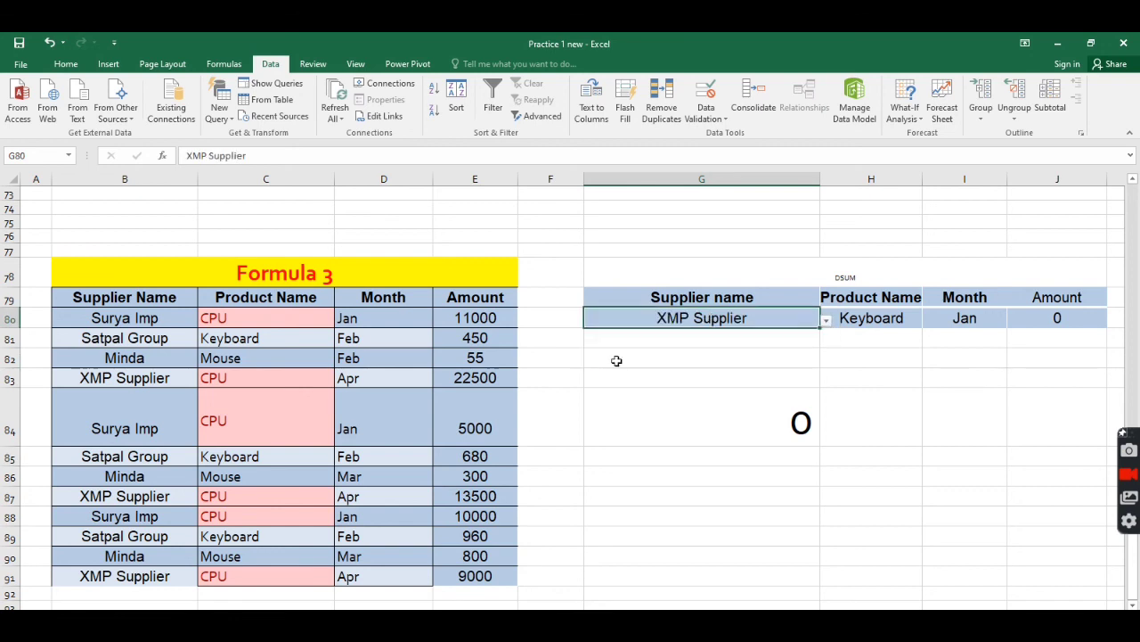
{"action": "left_click", "coordinate": [893, 318]}
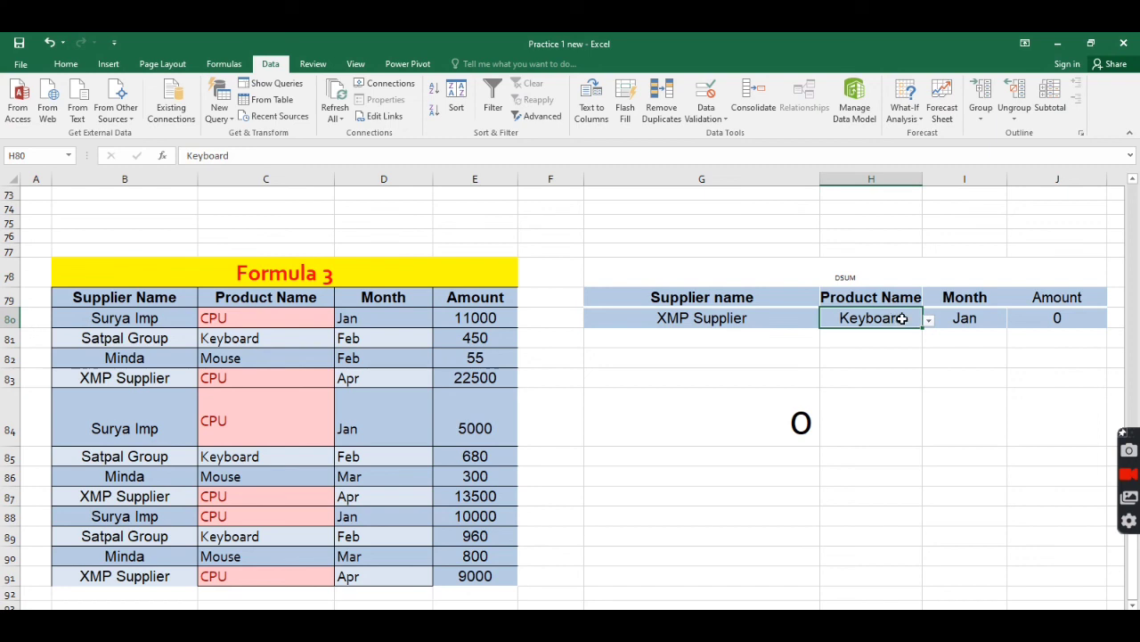
{"action": "left_click", "coordinate": [929, 320]}
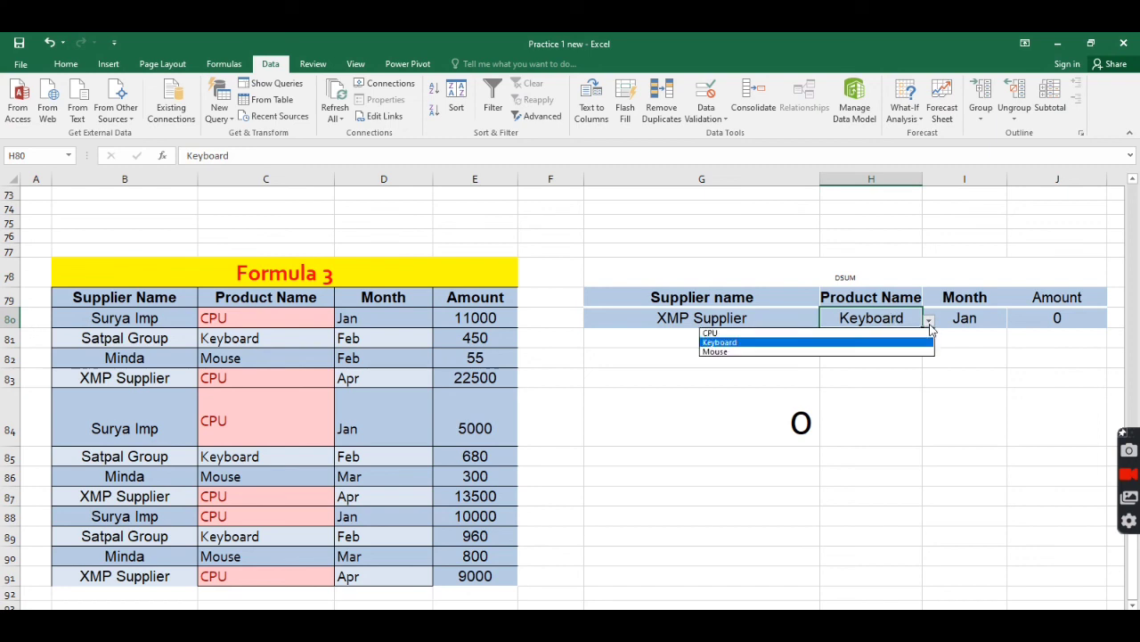
{"action": "left_click", "coordinate": [792, 334]}
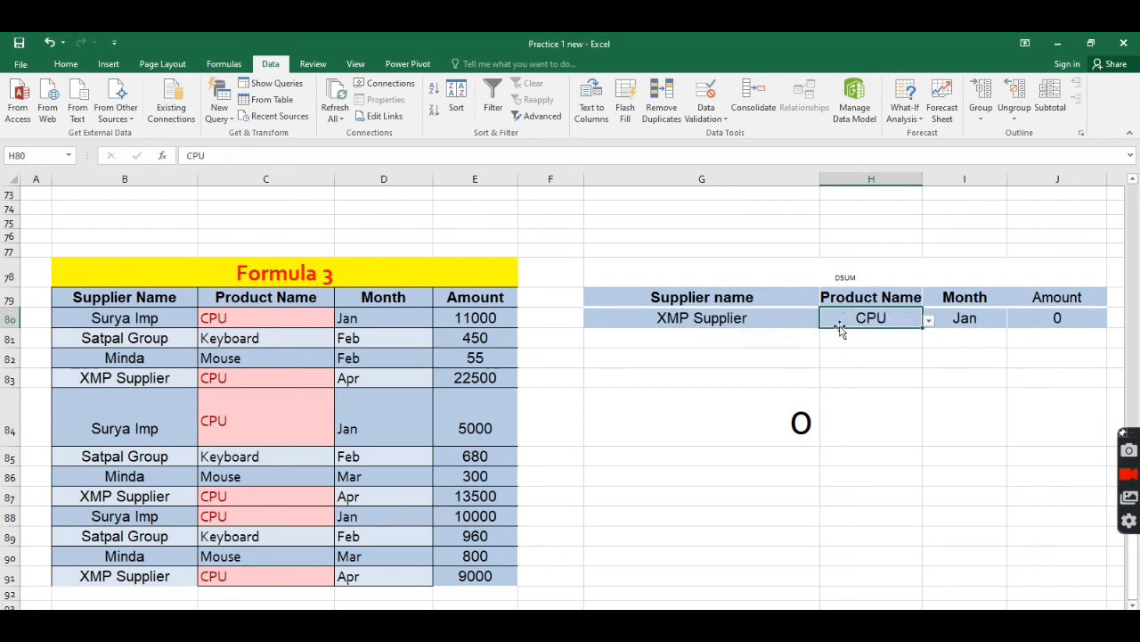
Choose Apr as the month criterion in I80 and check the DSUM formula in G84
{"action": "left_click", "coordinate": [958, 318]}
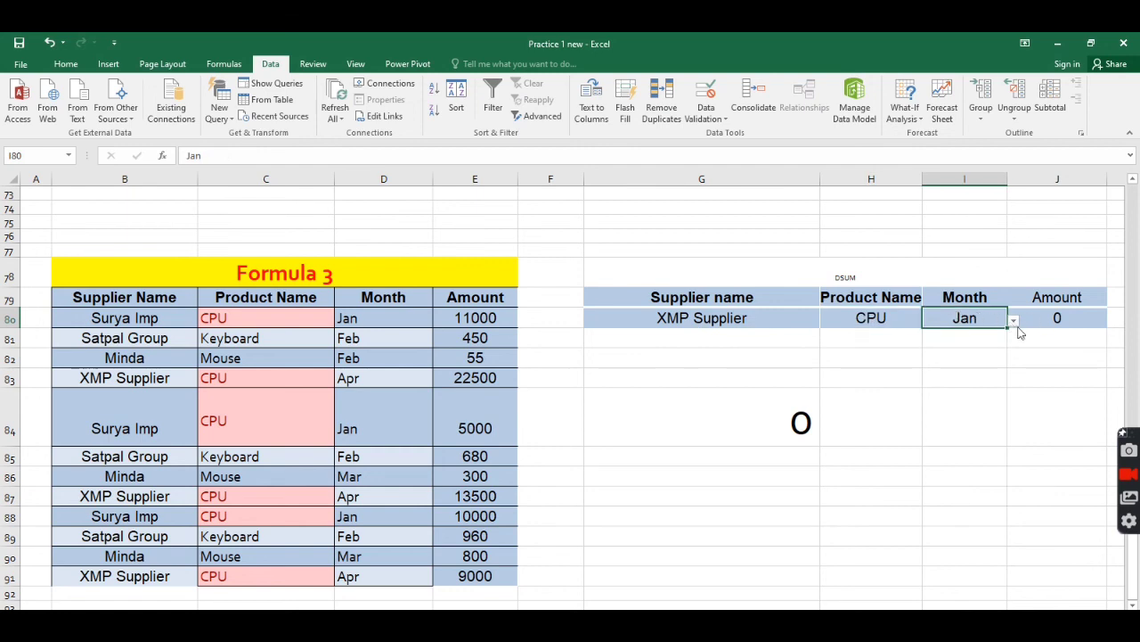
{"action": "left_click", "coordinate": [1014, 321]}
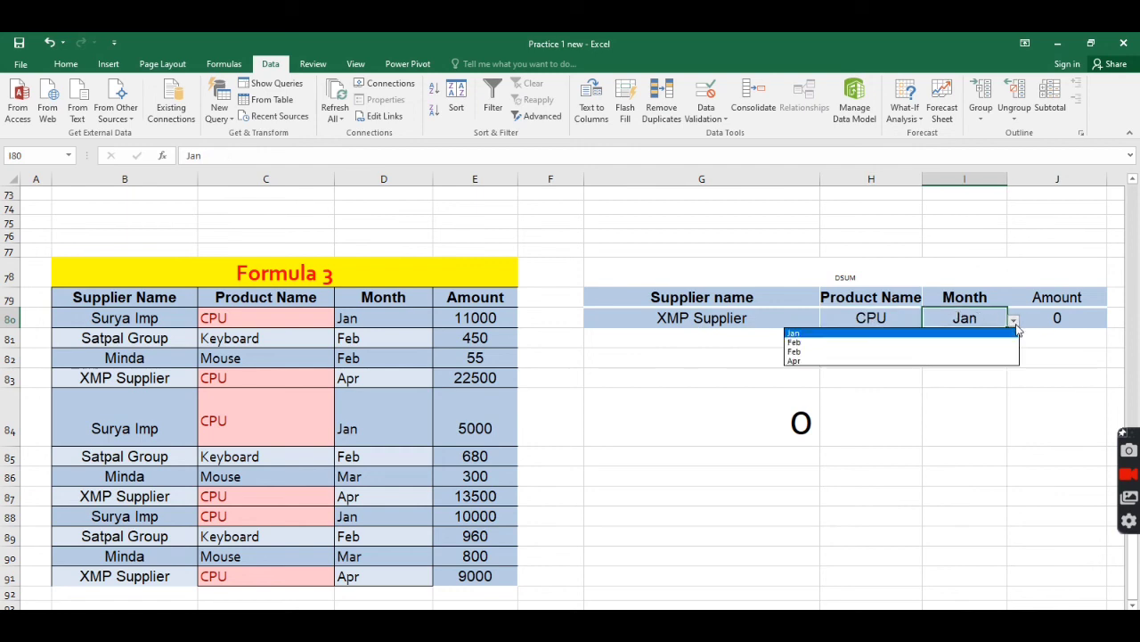
{"action": "left_click", "coordinate": [875, 360]}
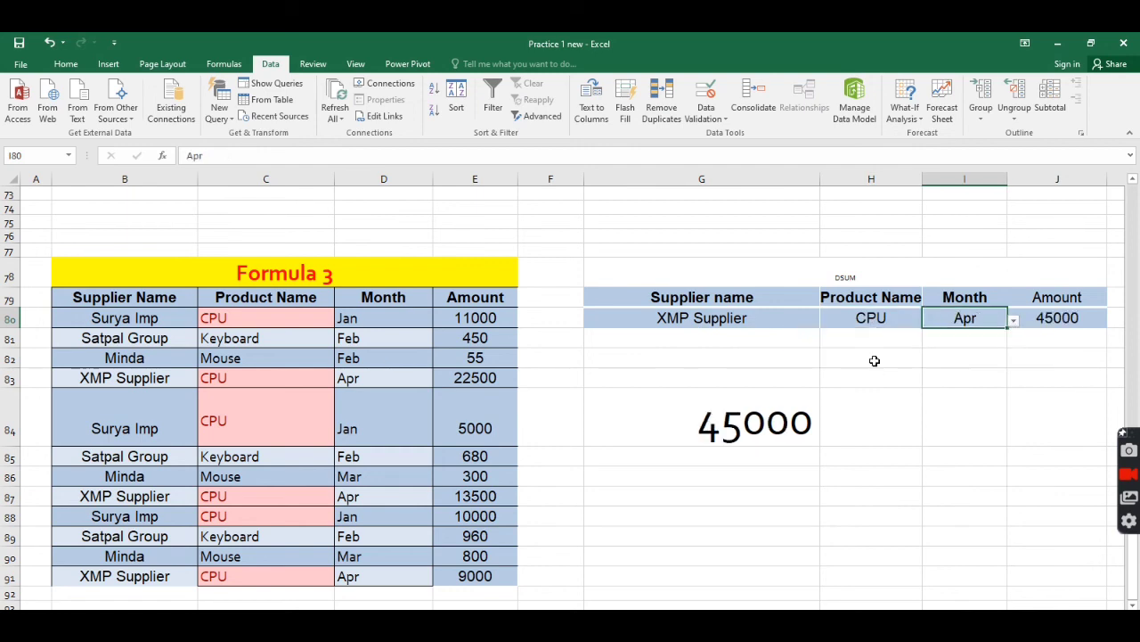
{"action": "left_click", "coordinate": [700, 426]}
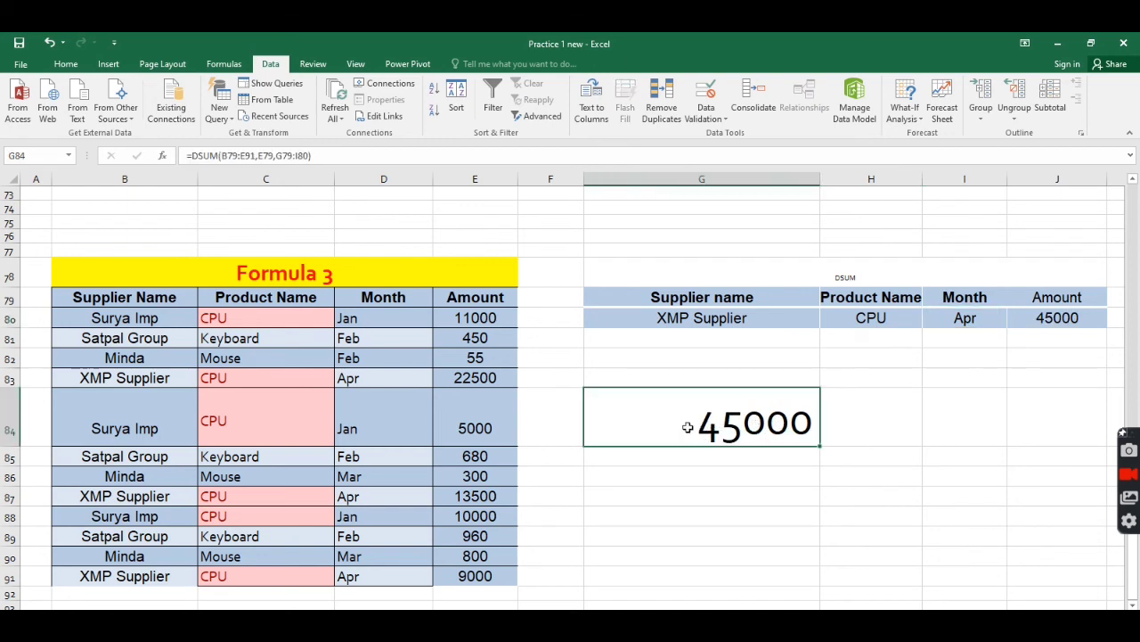
{"action": "left_click", "coordinate": [668, 459]}
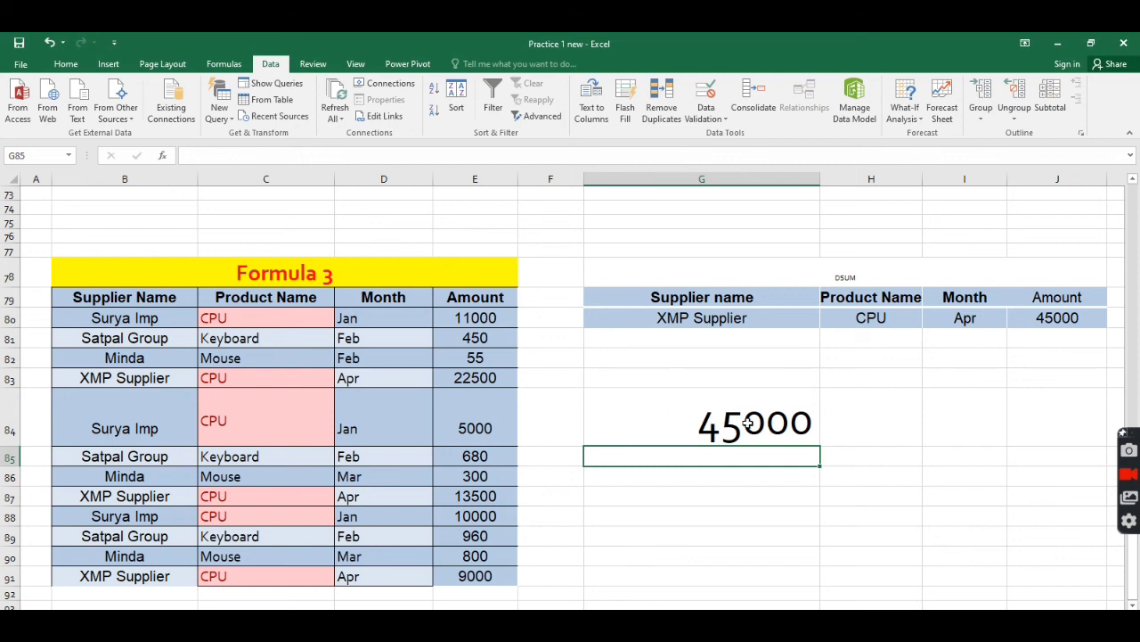
{"action": "left_click", "coordinate": [698, 429]}
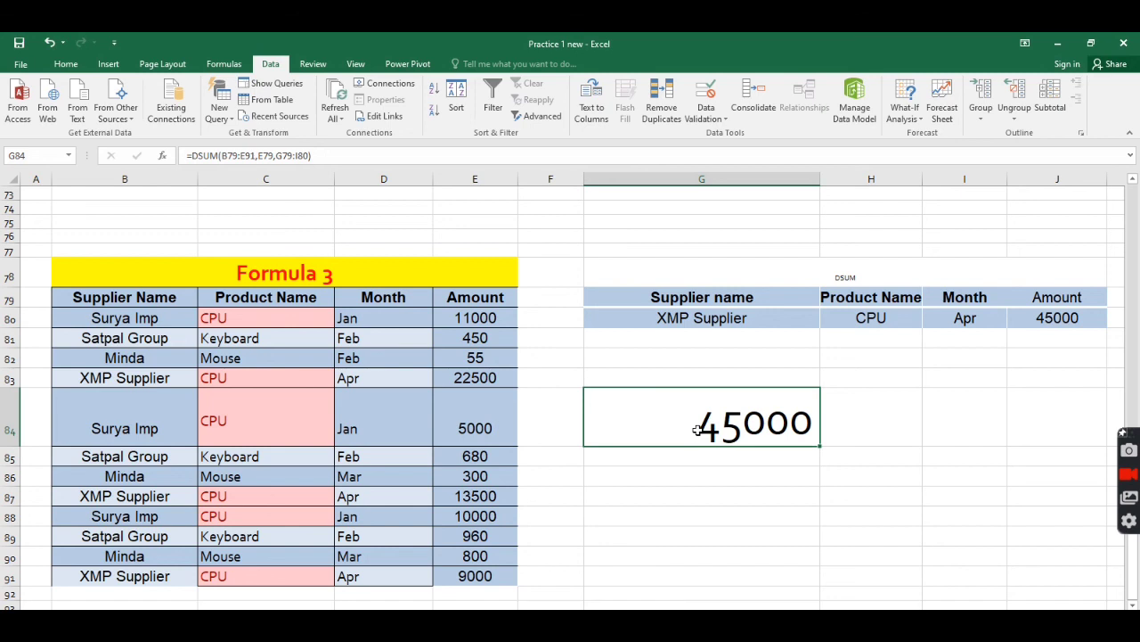